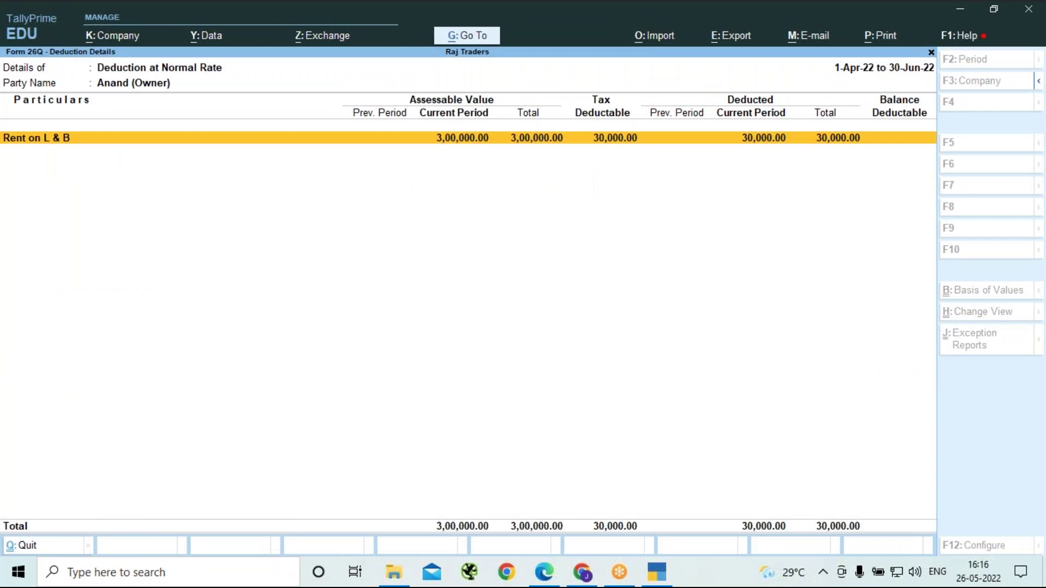
Review the journal voucher behind the owner's Rent on L & B deduction and return to the party list
{"action": "key", "text": "Return"}
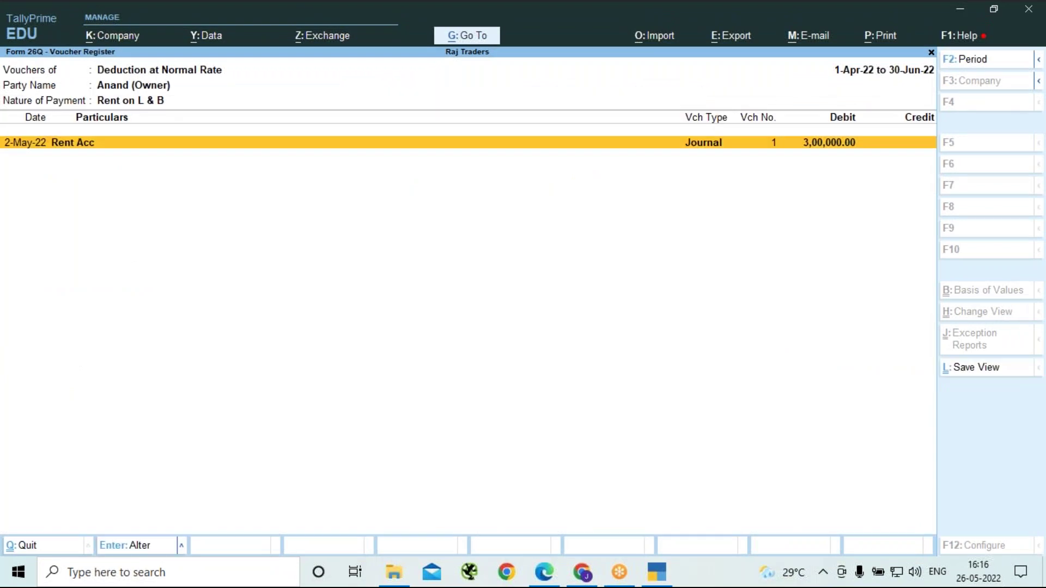
{"action": "key", "text": "Return"}
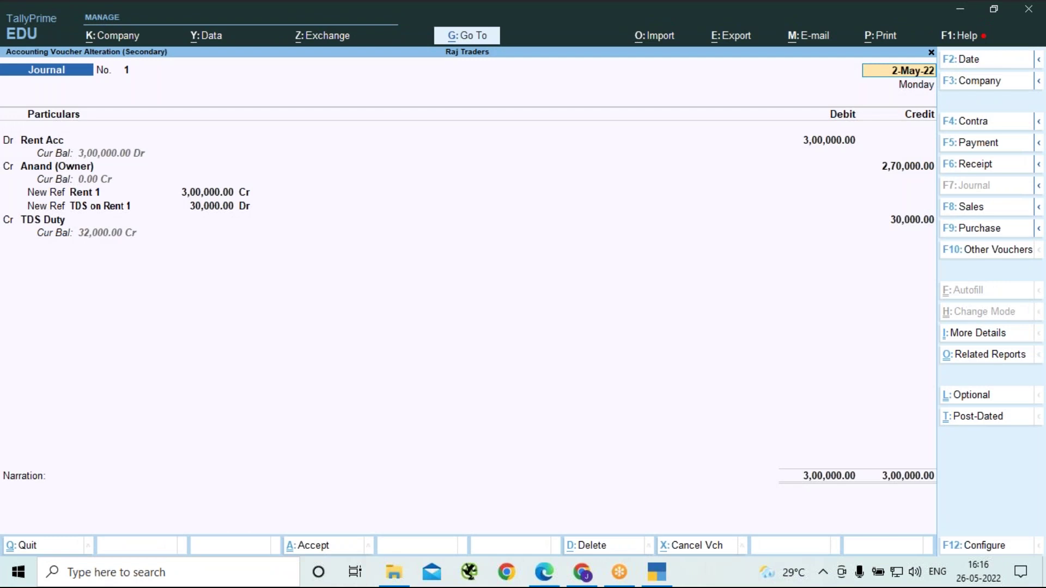
{"action": "key", "text": "ctrl"}
{"action": "key", "text": "ctrl+a"}
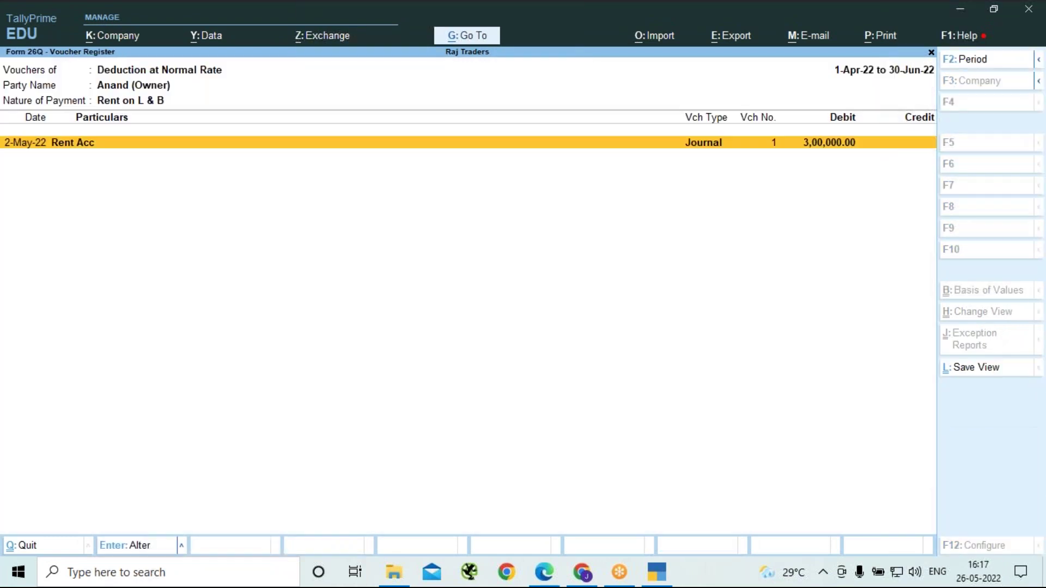
{"action": "key", "text": "Escape"}
{"action": "key", "text": "Escape"}
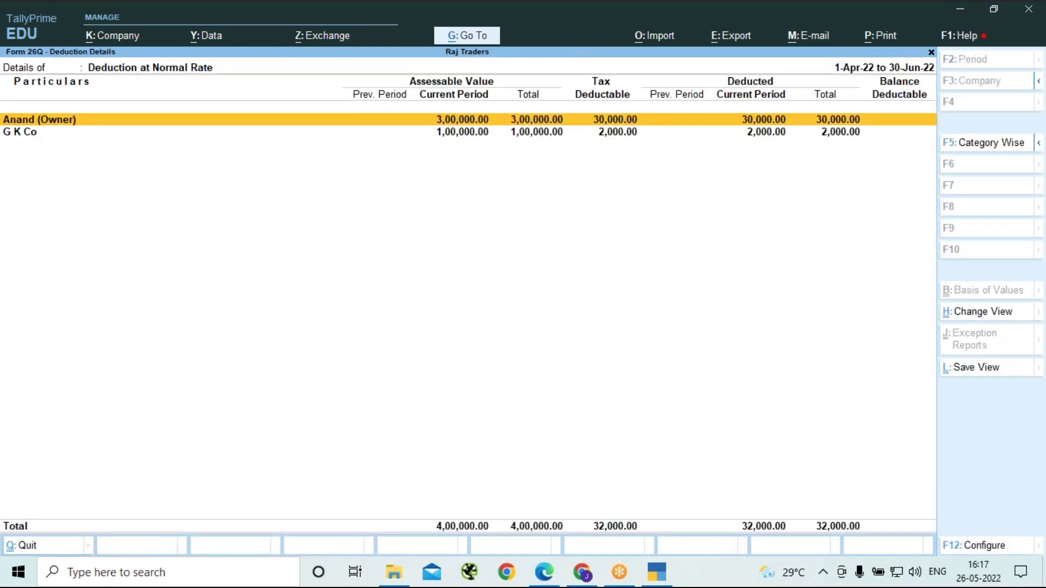
Review the purchase voucher behind G K Co's Payment to Contractor/sub Contractor deduction and return to the party list
{"action": "key", "text": "Down"}
{"action": "key", "text": "Return"}
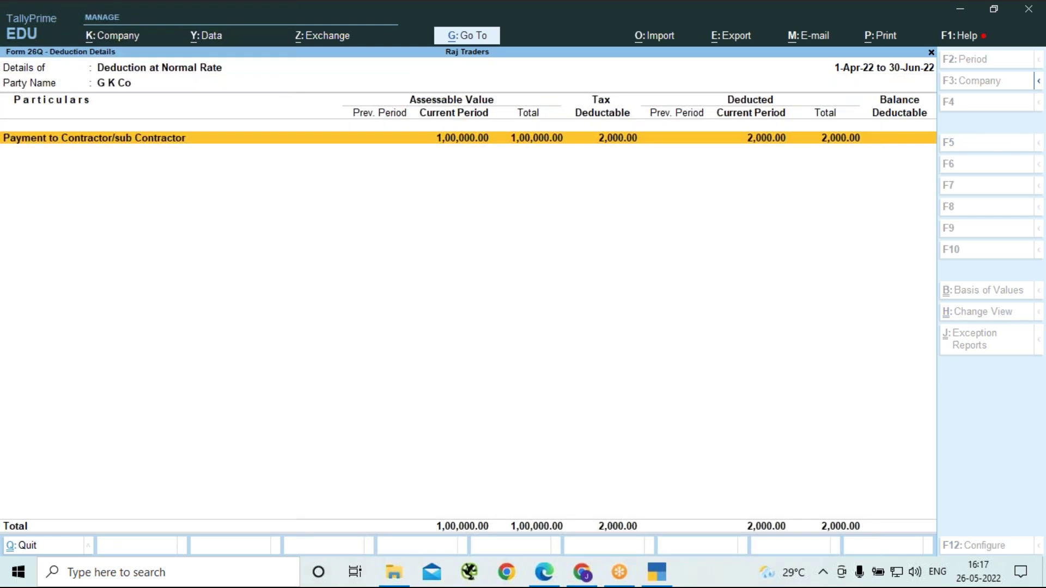
{"action": "key", "text": "Return"}
{"action": "key", "text": "Return"}
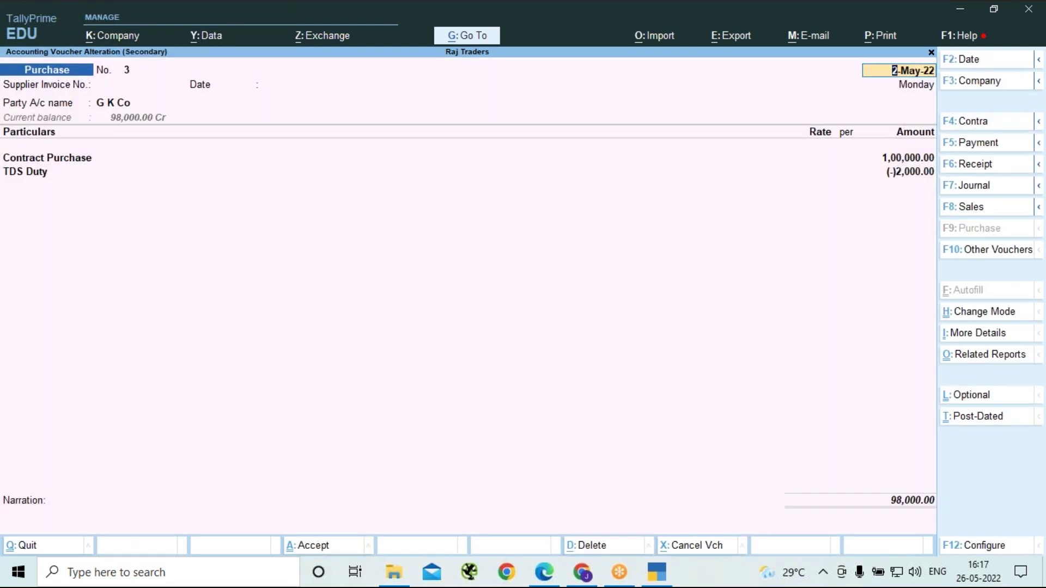
{"action": "key", "text": "Escape"}
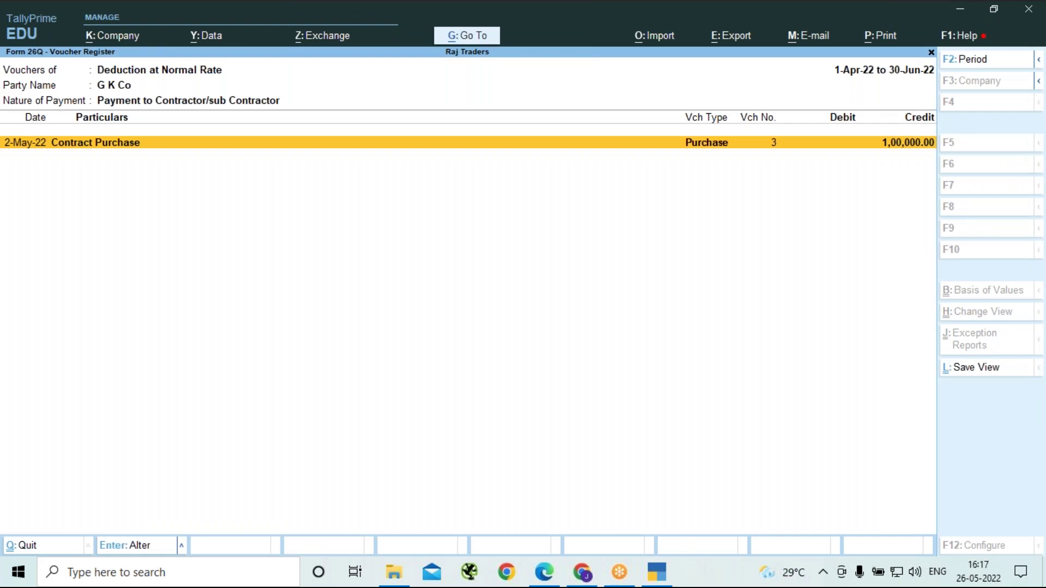
{"action": "key", "text": "Escape"}
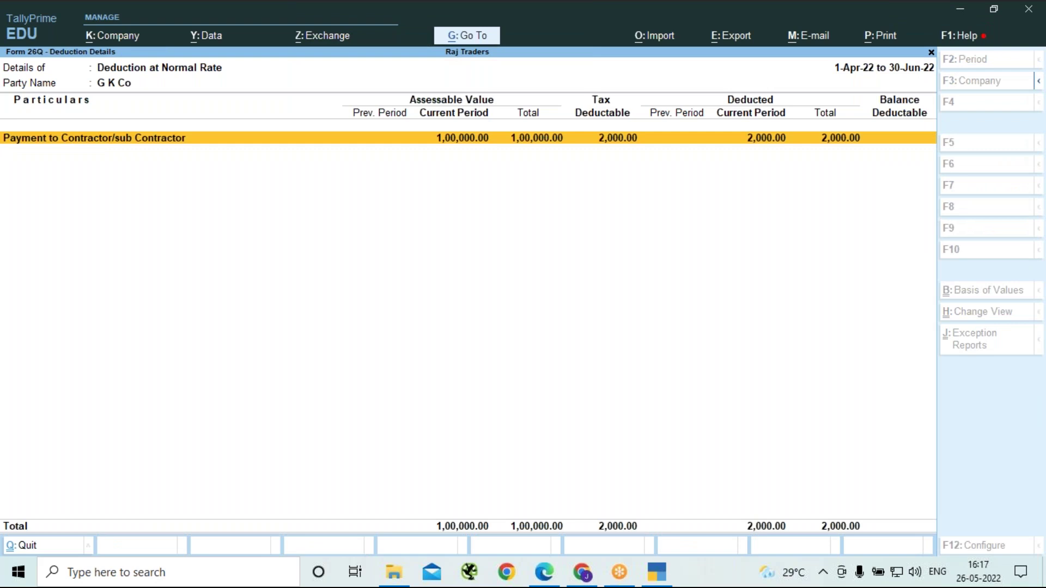
{"action": "key", "text": "Escape"}
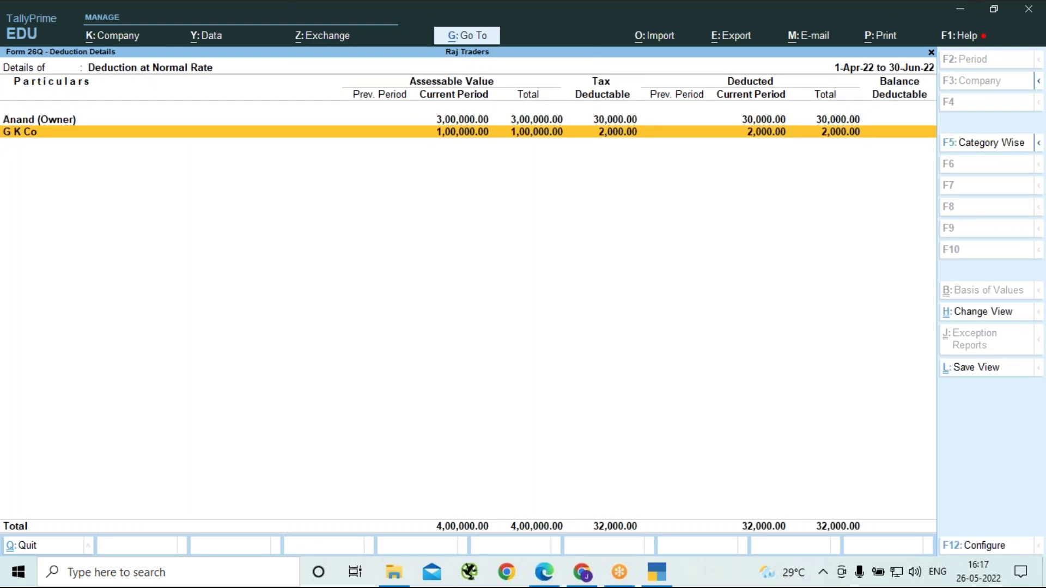
Leave the Form 26Q report and start a new payment voucher
{"action": "key", "text": "Escape"}
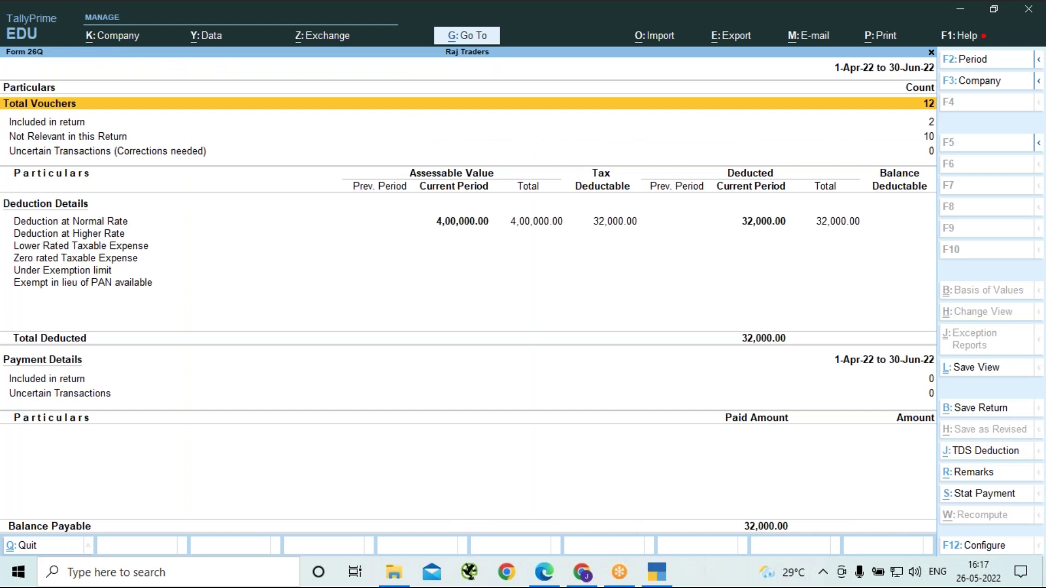
{"action": "key", "text": "Escape"}
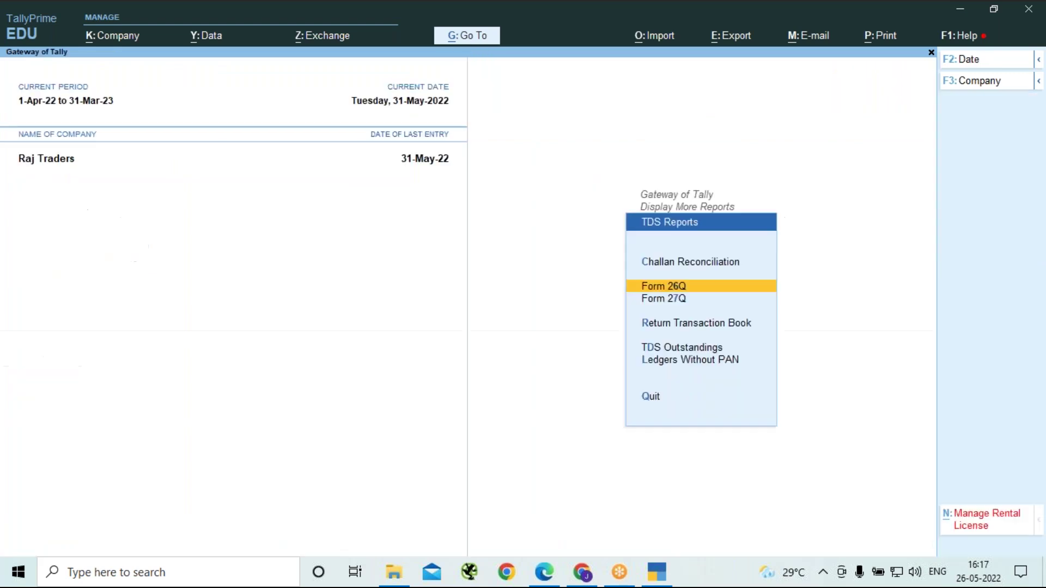
{"action": "key", "text": "Escape"}
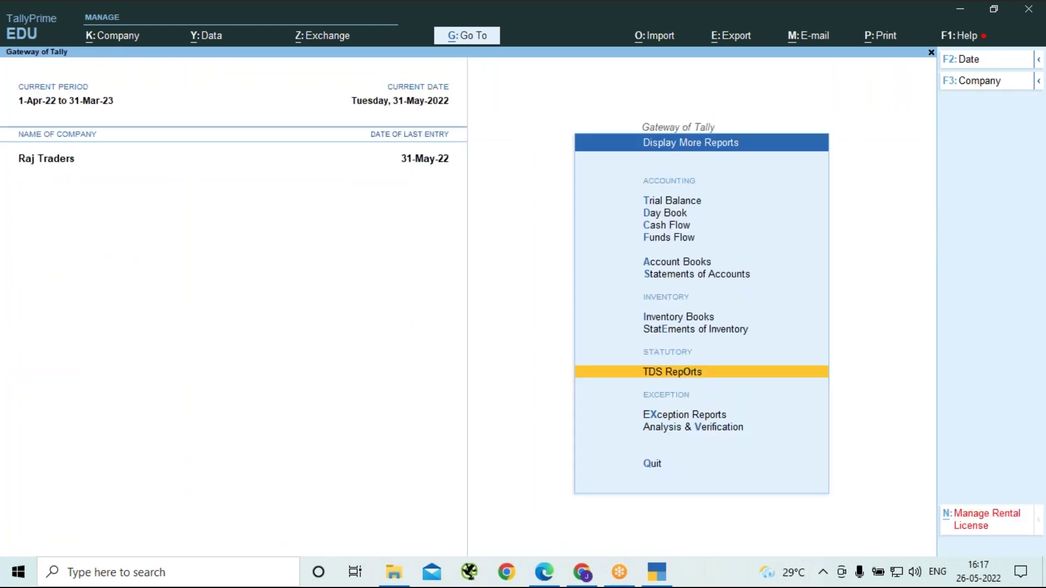
{"action": "key", "text": "Escape"}
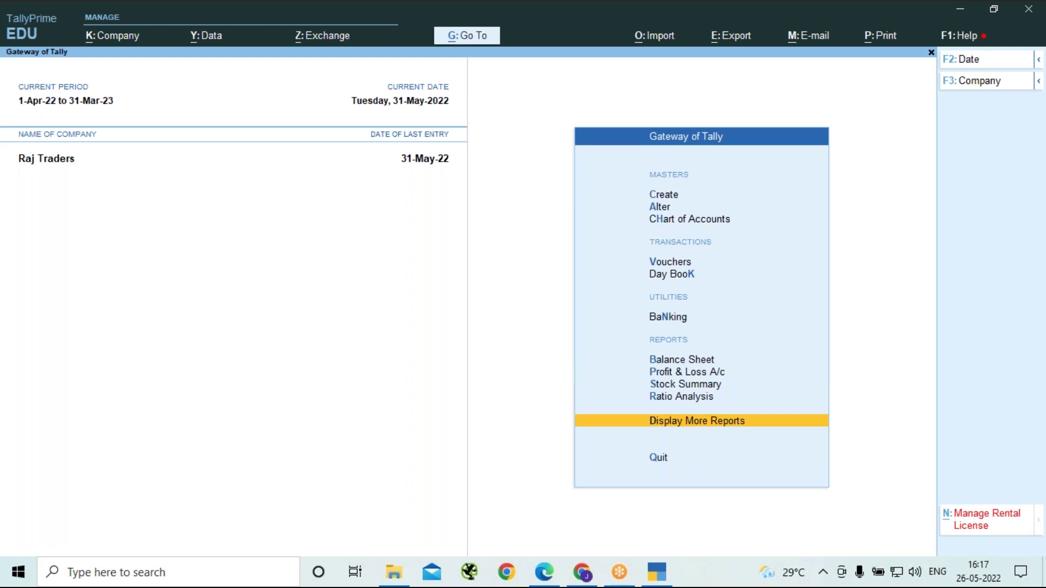
{"action": "key", "text": "v"}
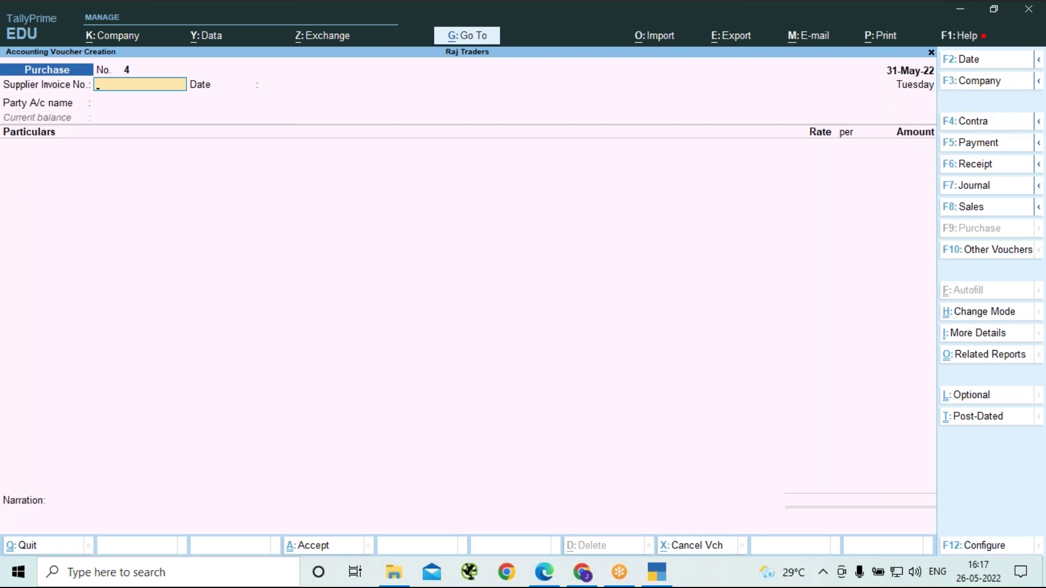
{"action": "key", "text": "F5"}
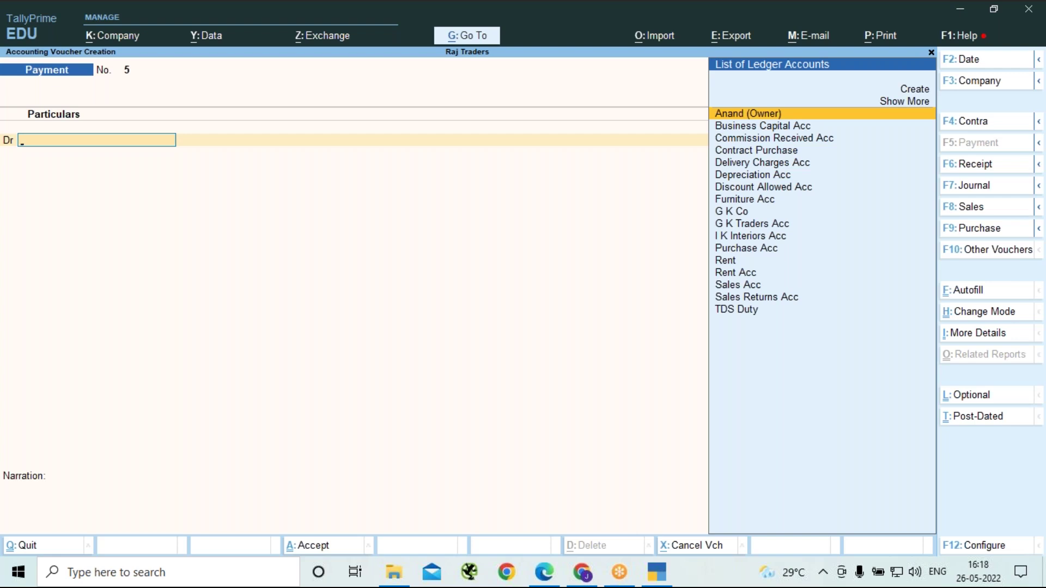
Autofill the voucher as a Stat Payment for TDS, period 1-May-22 to 31-May-22, deducted till 31-5-2022
{"action": "key", "text": "ctrl+f"}
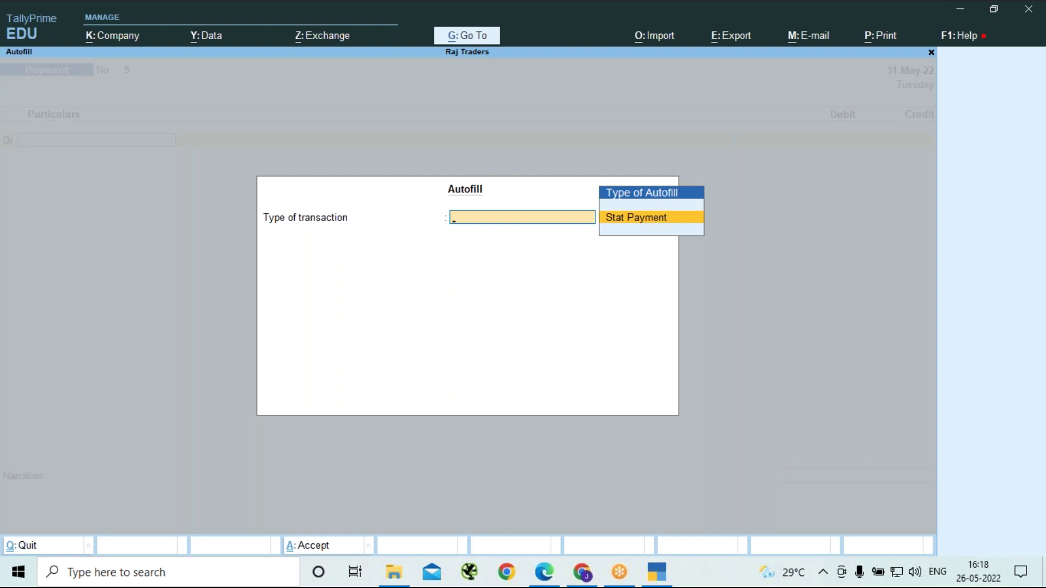
{"action": "key", "text": "Return"}
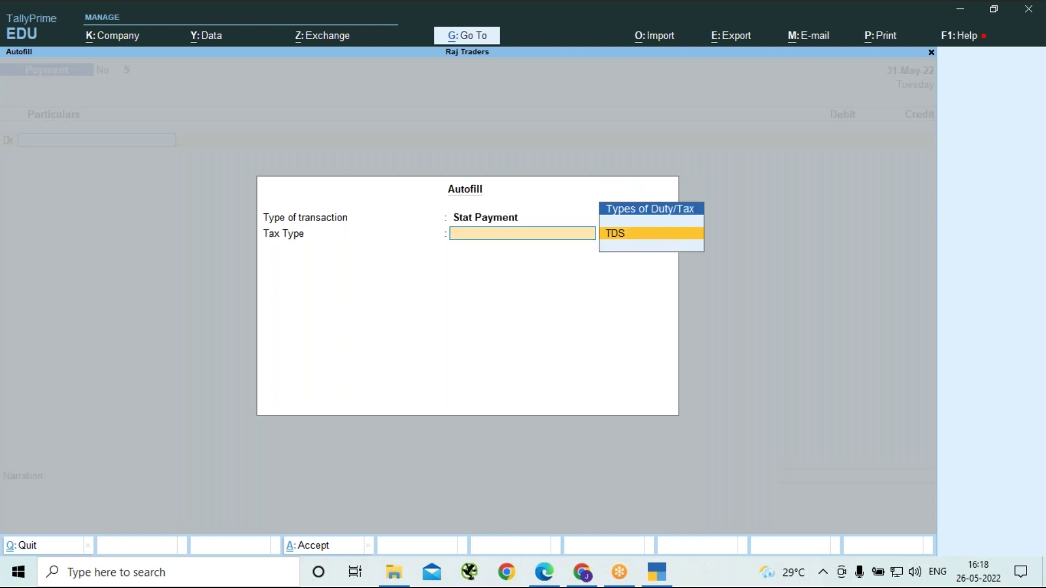
{"action": "key", "text": "Return"}
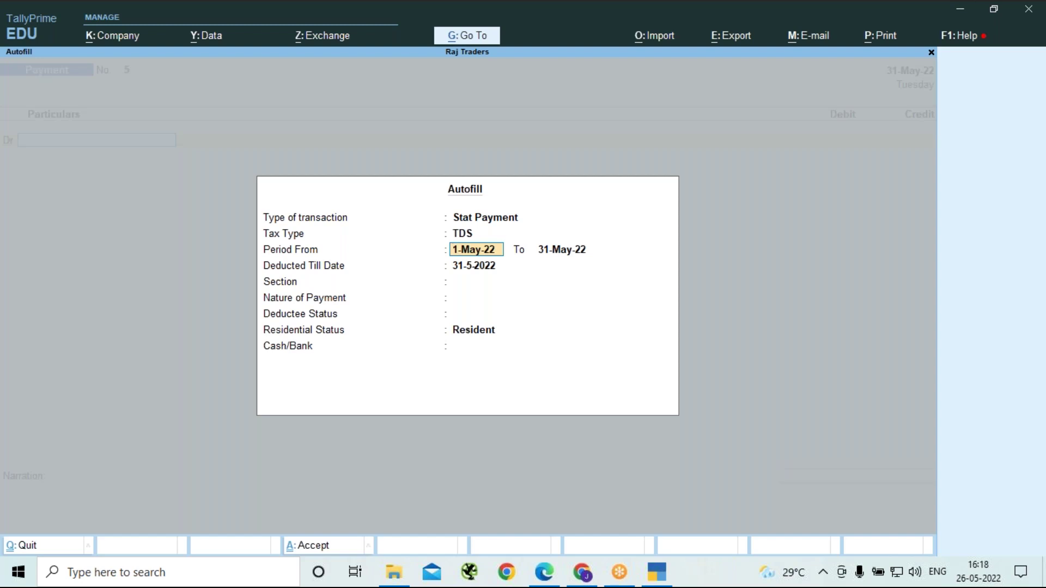
{"action": "key", "text": "Return"}
{"action": "key", "text": "Return"}
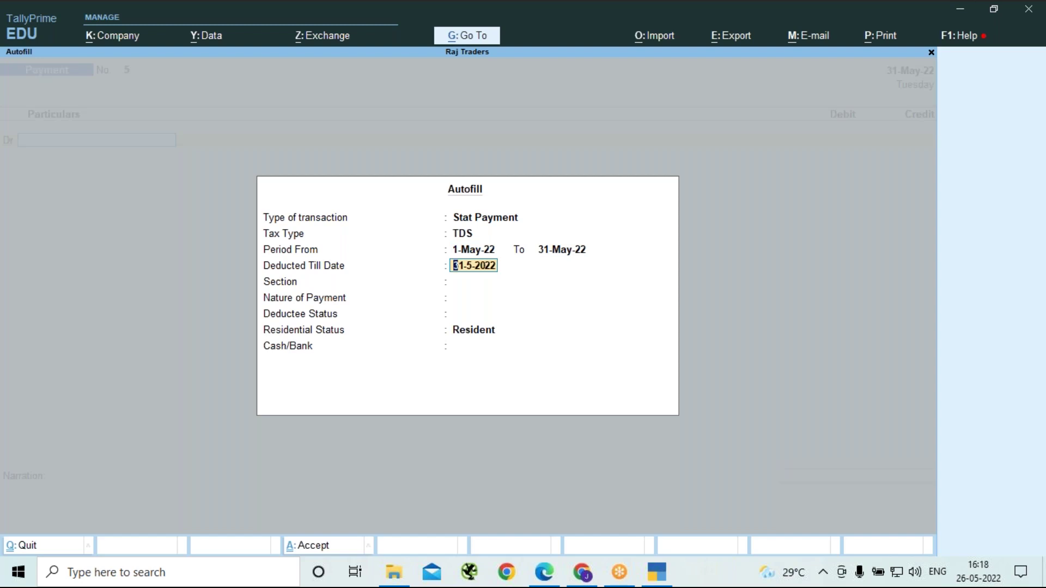
{"action": "key", "text": "Return"}
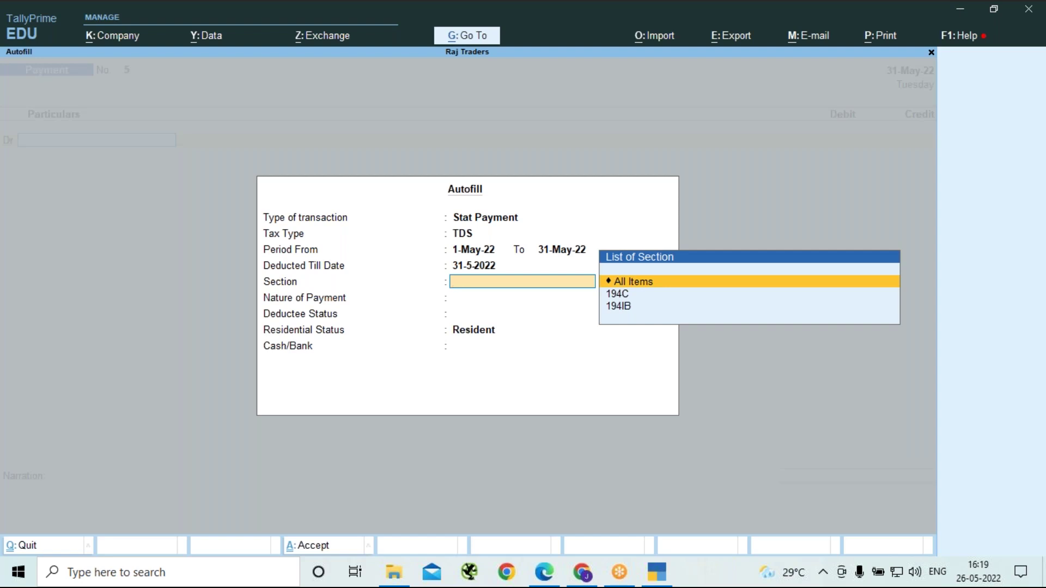
Choose All Items for section, nature of payment, deductee status and residential status, and pay the TDS from HDFC Bank Acc
{"action": "key", "text": "Return"}
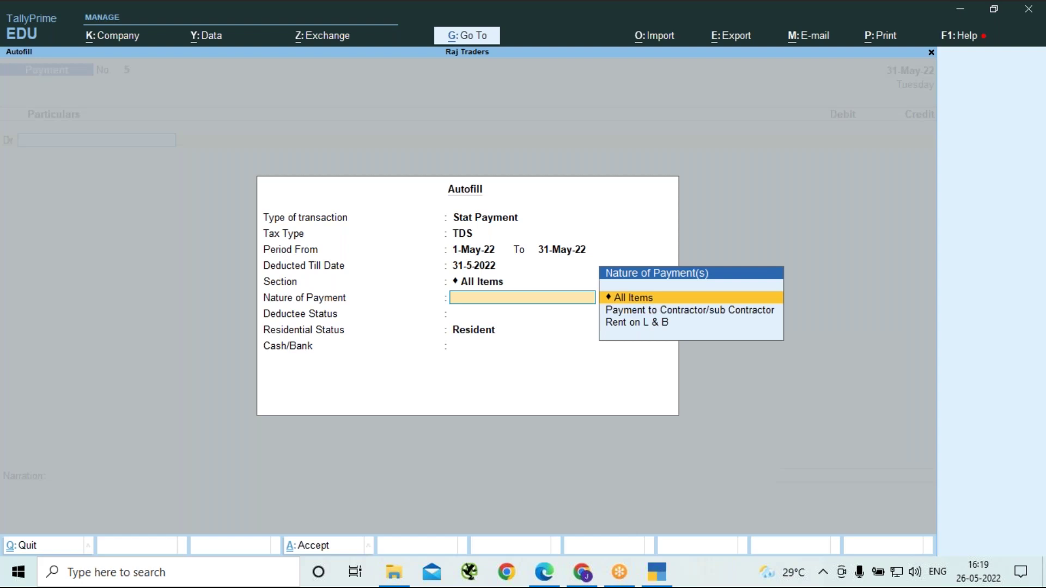
{"action": "key", "text": "Return"}
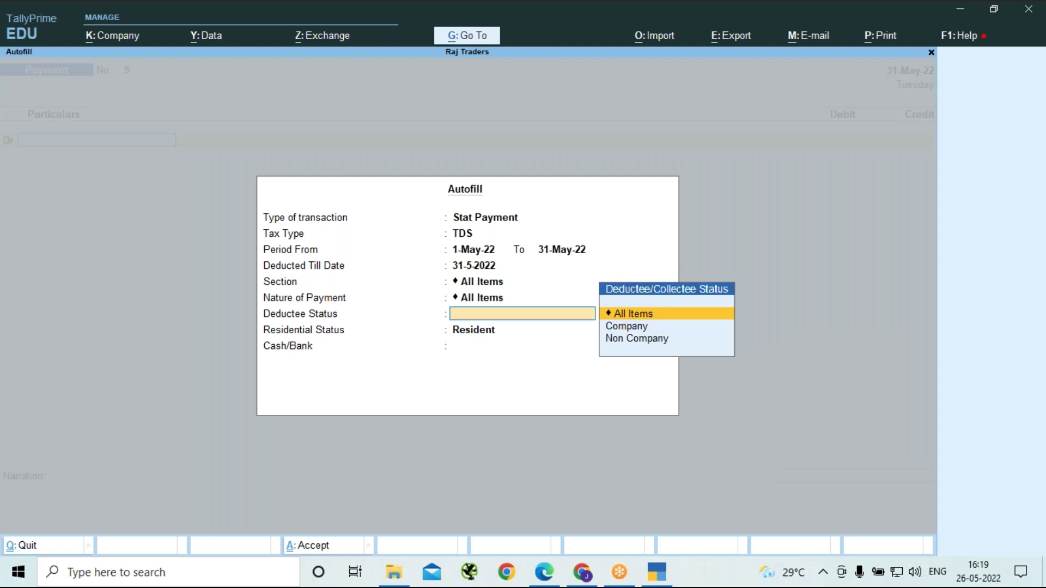
{"action": "key", "text": "Return"}
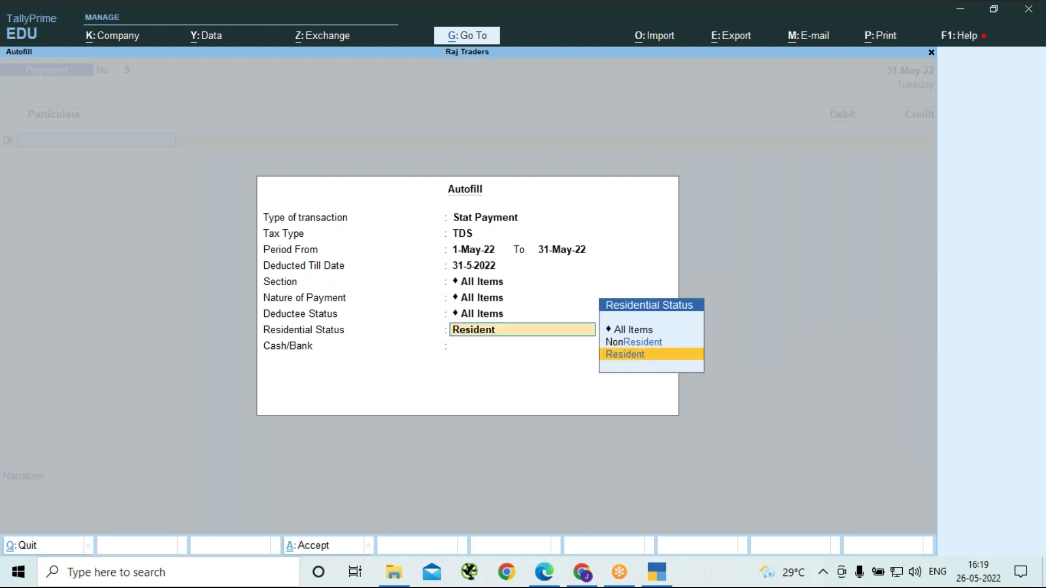
{"action": "key", "text": "Up"}
{"action": "key", "text": "Up"}
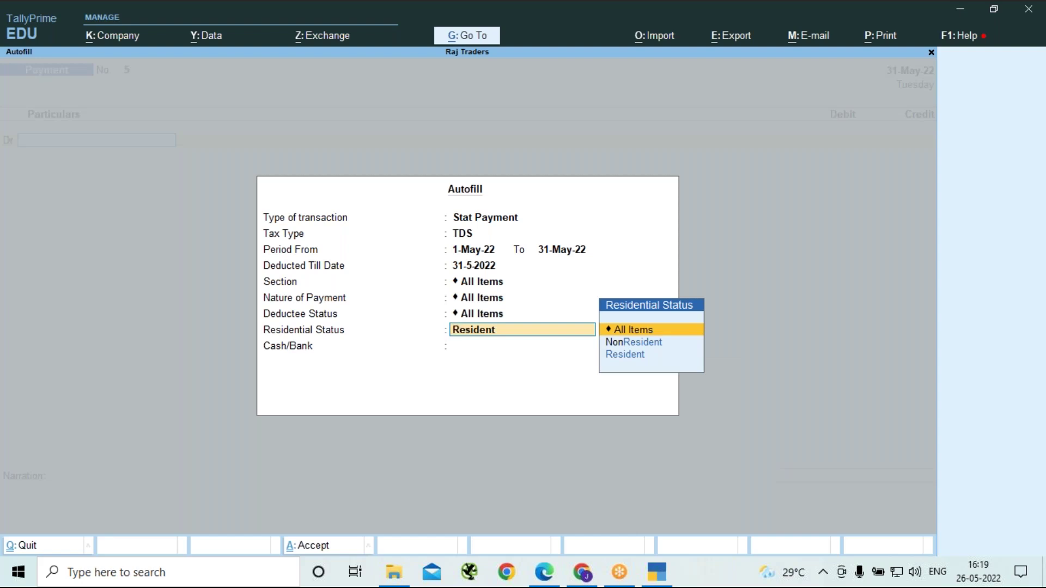
{"action": "key", "text": "Return"}
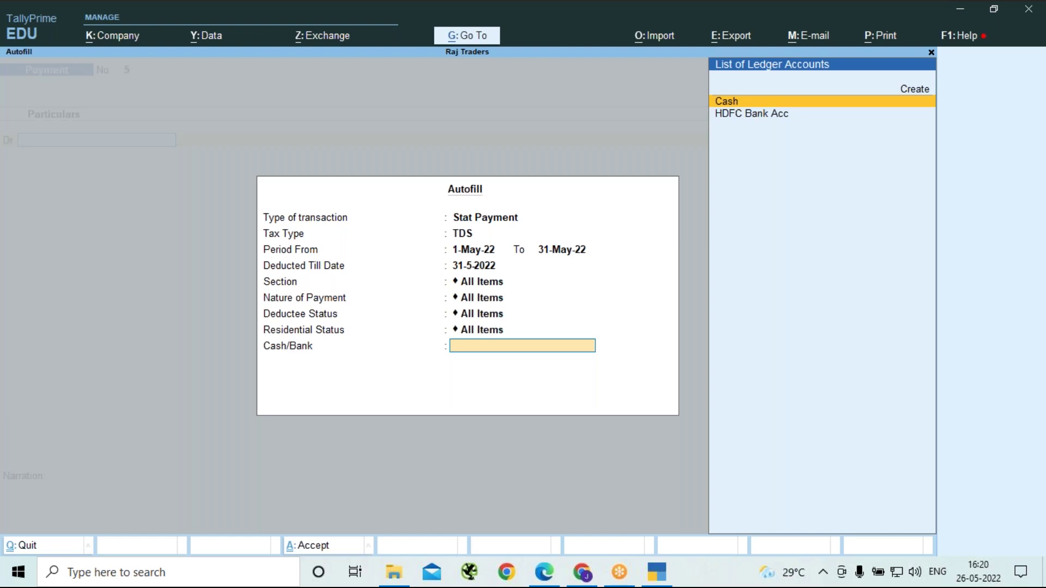
{"action": "key", "text": "Down"}
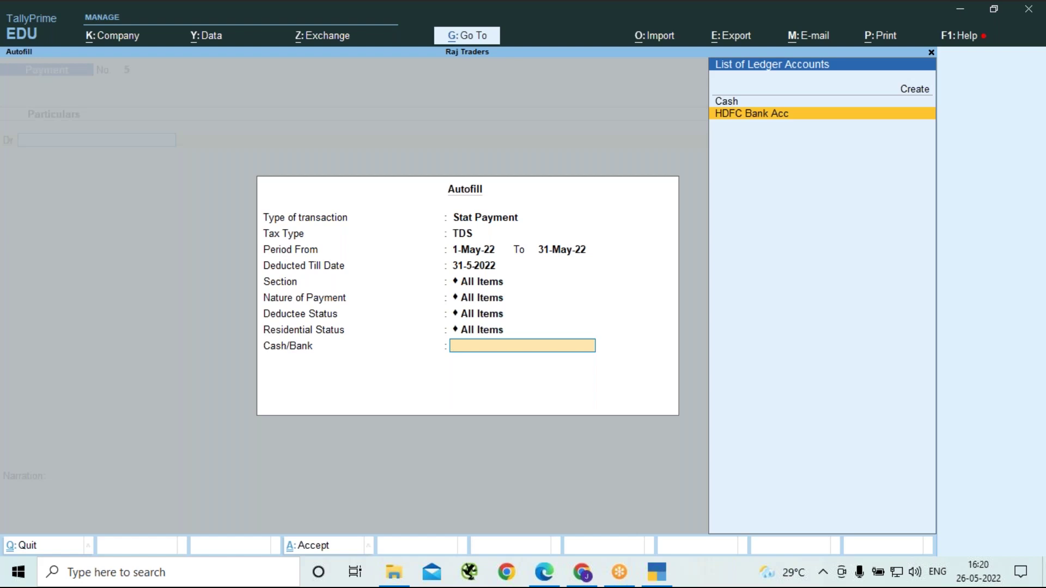
{"action": "key", "text": "Return"}
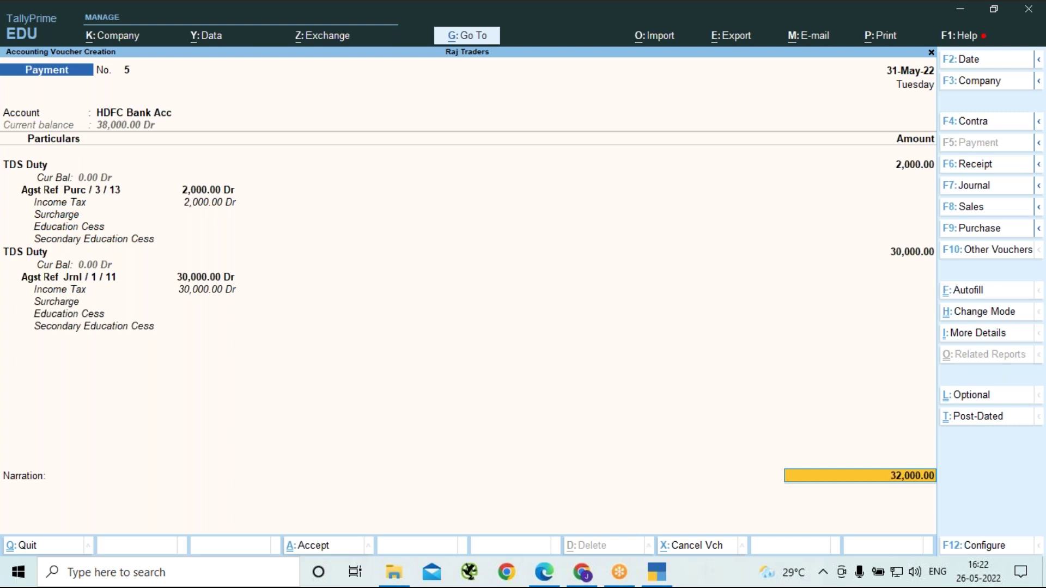
Allocate the bank payment as a cheque dated 31-May-22 with no favouring name, and save the voucher without printing the cheque
{"action": "key", "text": "Return"}
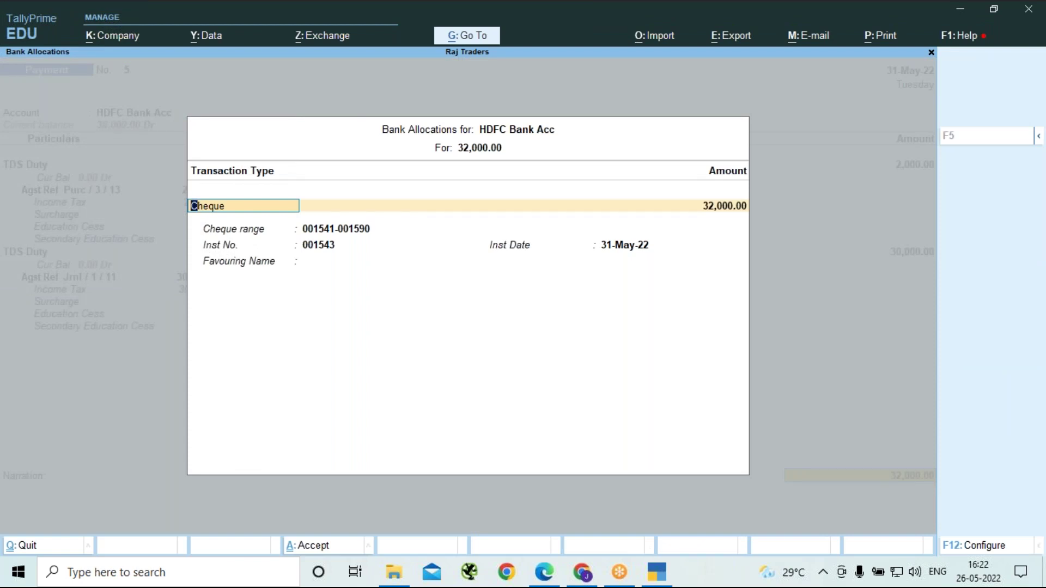
{"action": "key", "text": "Return"}
{"action": "key", "text": "Return"}
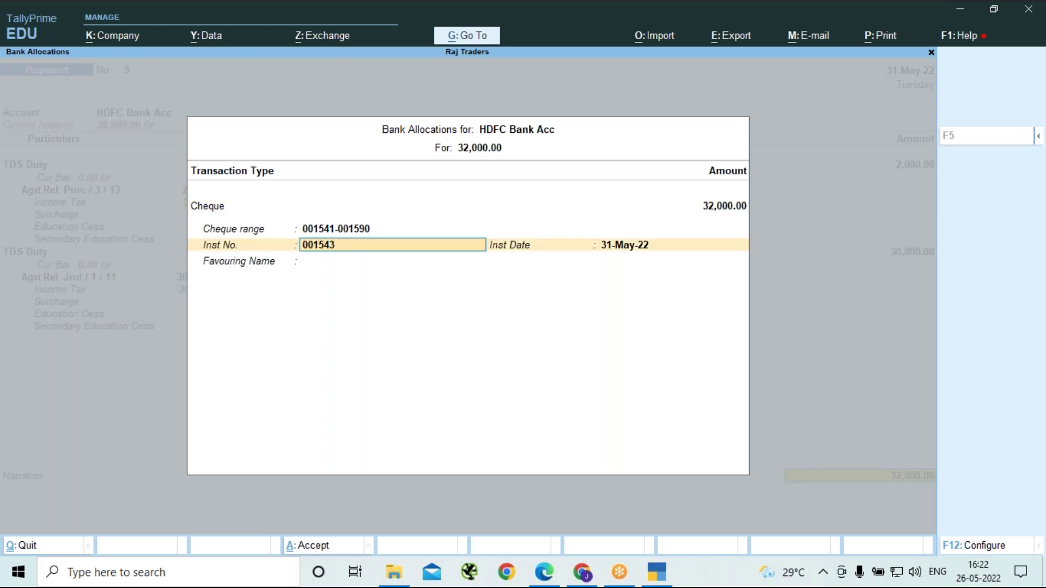
{"action": "key", "text": "Return"}
{"action": "key", "text": "Return"}
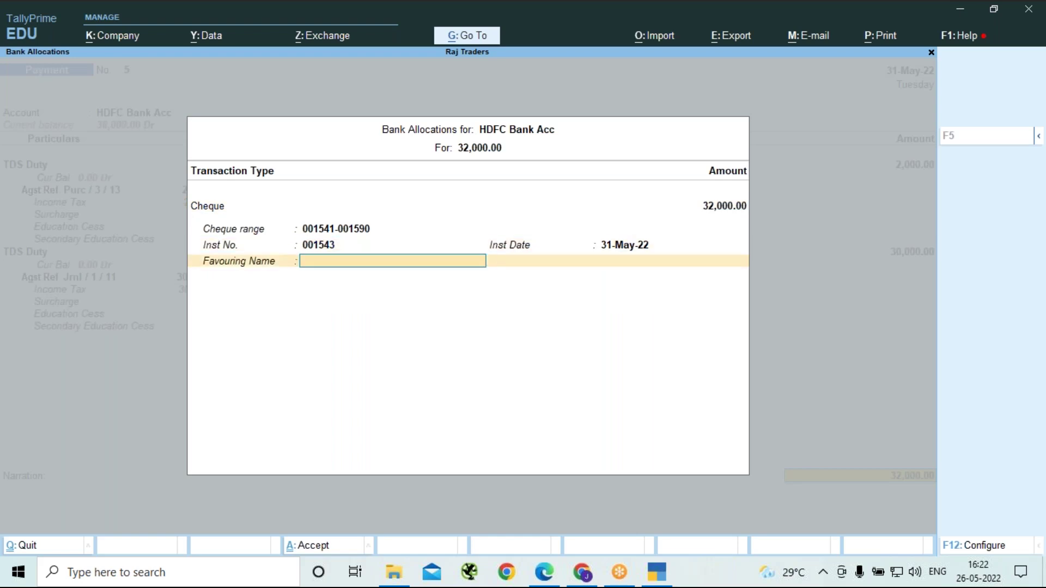
{"action": "key", "text": "Return"}
{"action": "key", "text": "Return"}
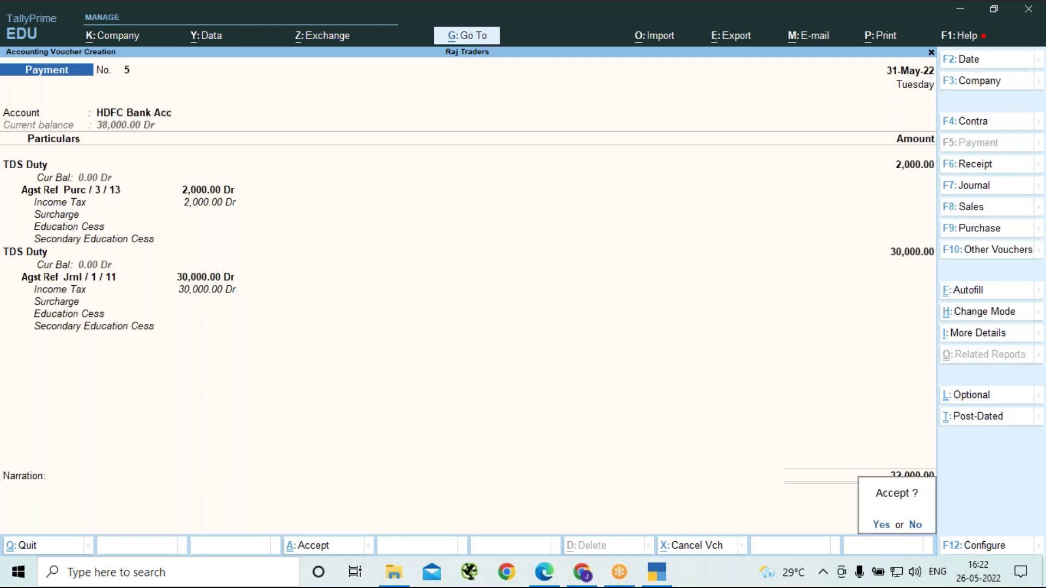
{"action": "key", "text": "Return"}
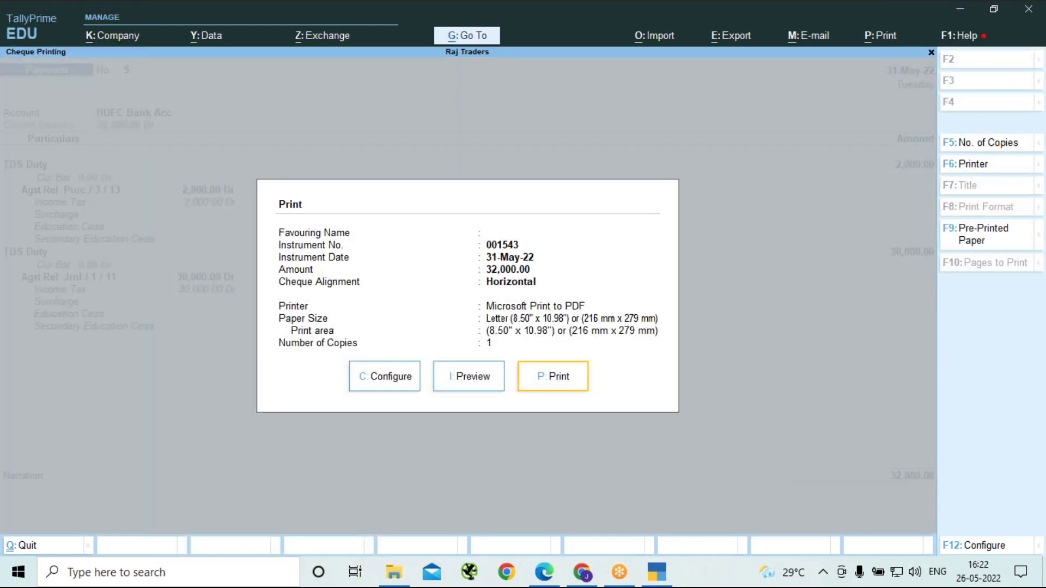
{"action": "key", "text": "Escape"}
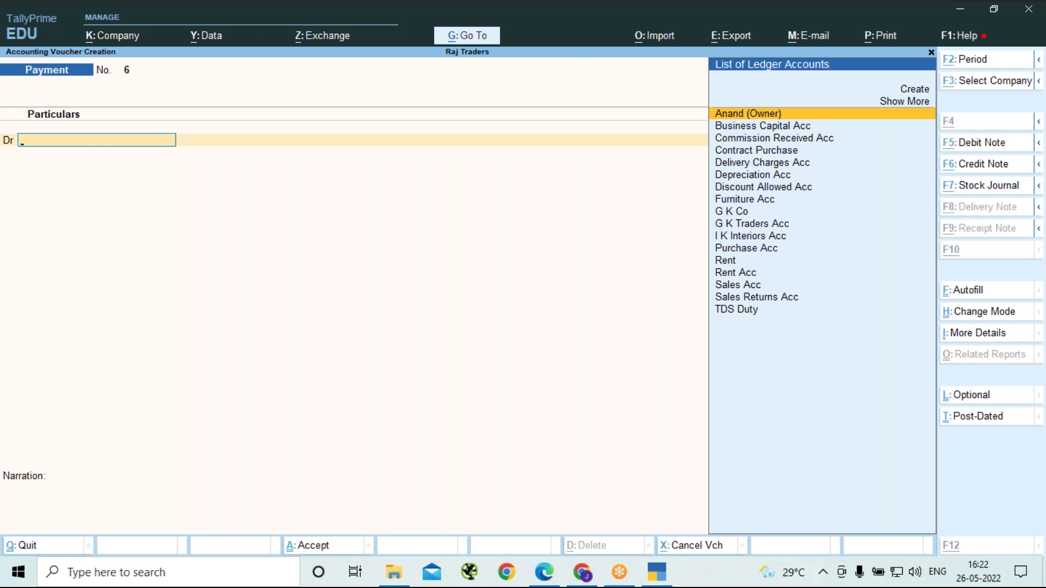
{"action": "key", "text": "alt+g"}
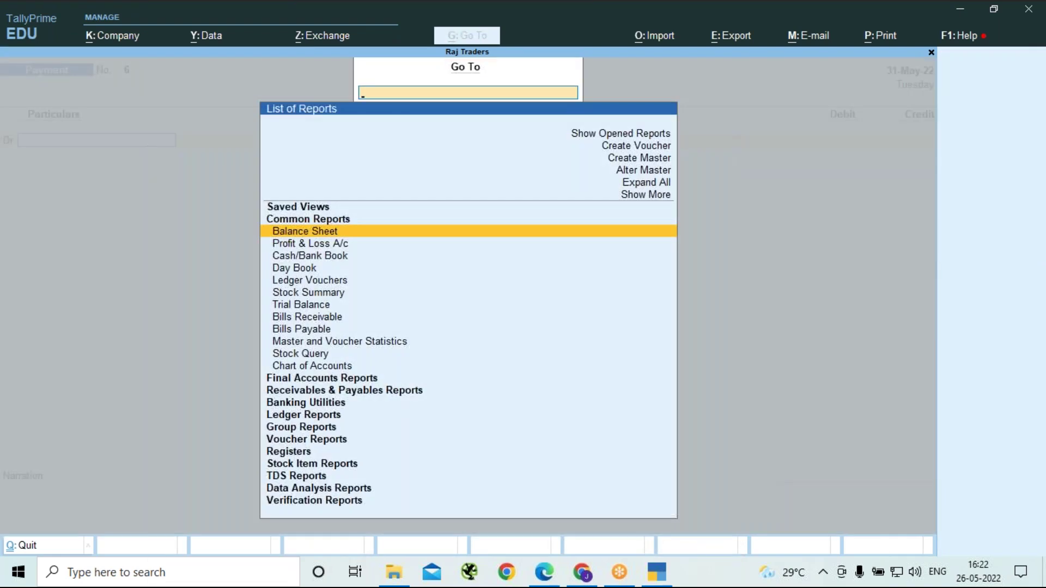
{"action": "type", "text": "Tds"}
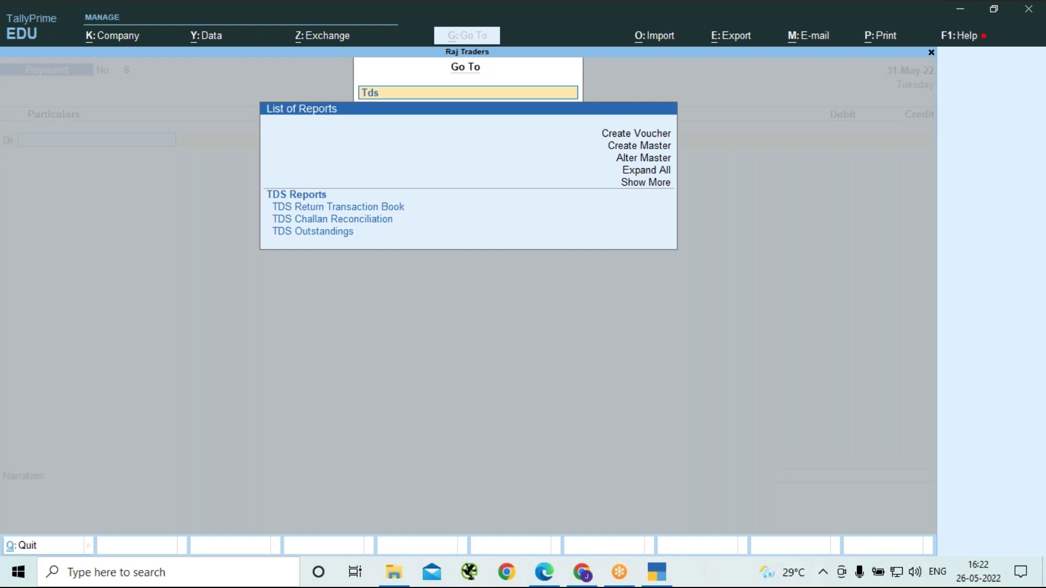
{"action": "key", "text": "Down"}
{"action": "key", "text": "Down"}
{"action": "key", "text": "Down"}
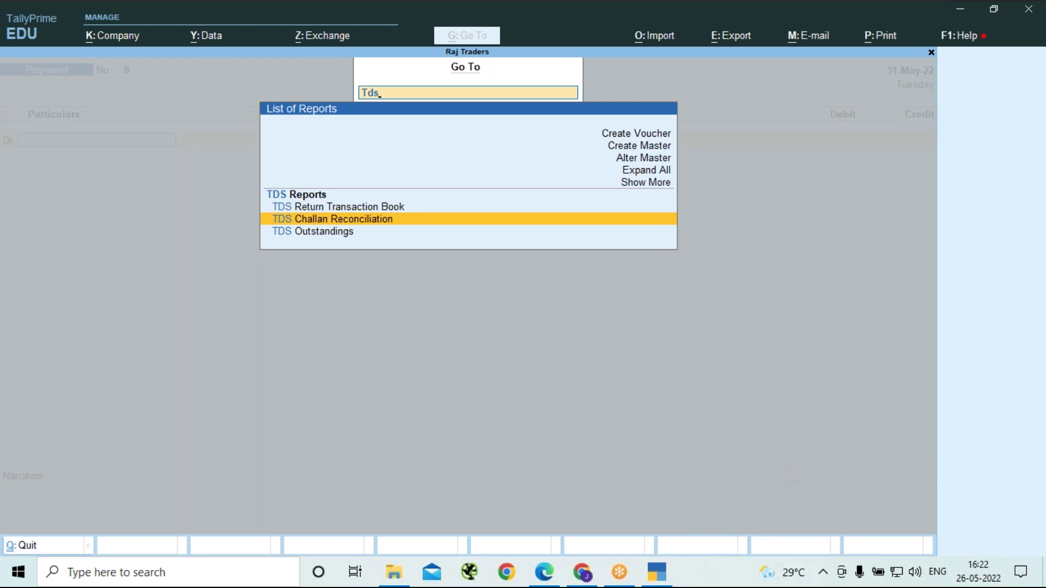
{"action": "key", "text": "BackSpace"}
{"action": "key", "text": "BackSpace"}
{"action": "key", "text": "BackSpace"}
{"action": "key", "text": "Escape"}
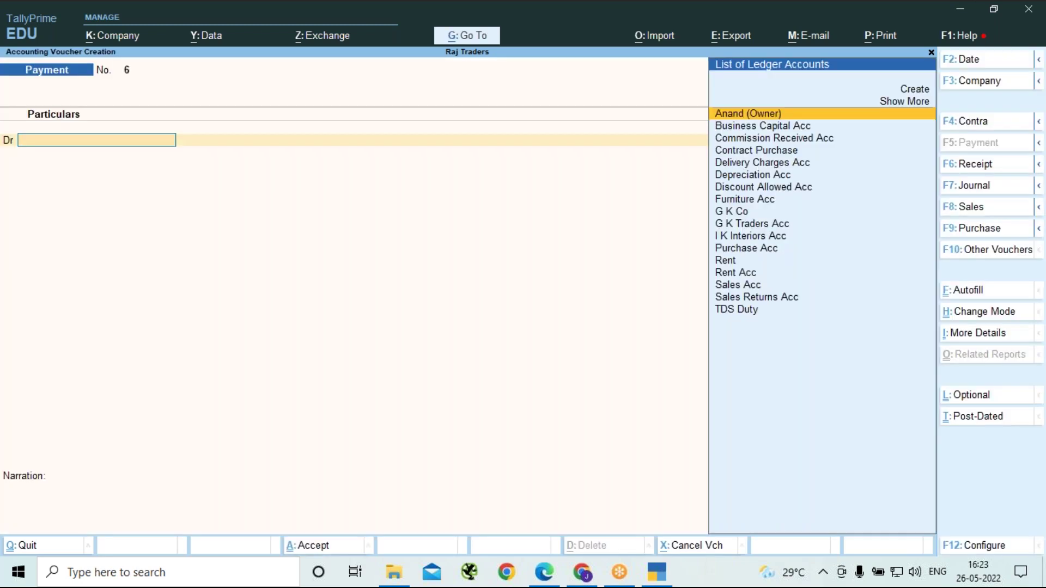
Leave the payment voucher and open the Form 26Q report from the TDS reports
{"action": "key", "text": "Escape"}
{"action": "key", "text": "y"}
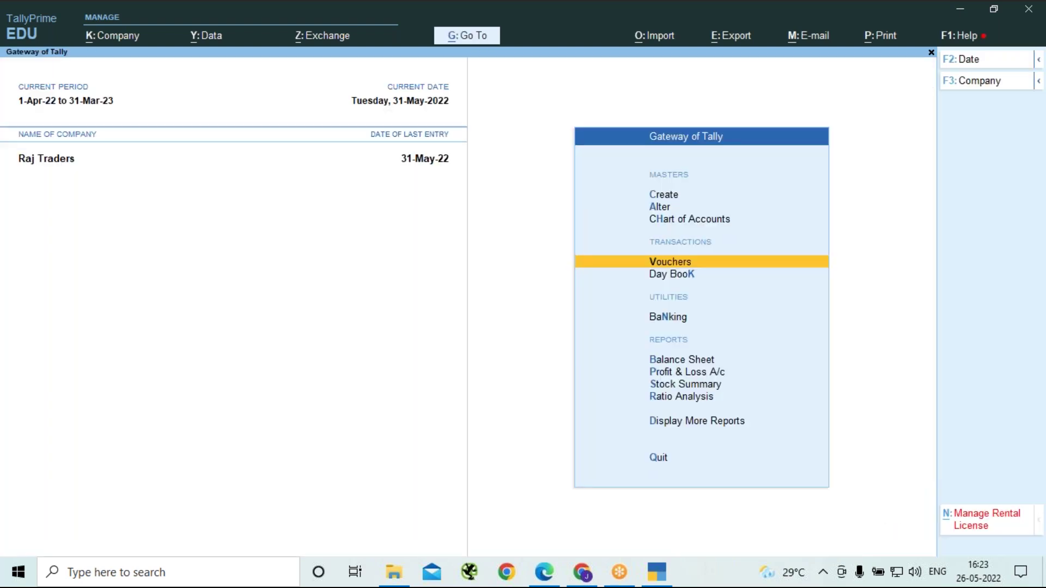
{"action": "key", "text": "d"}
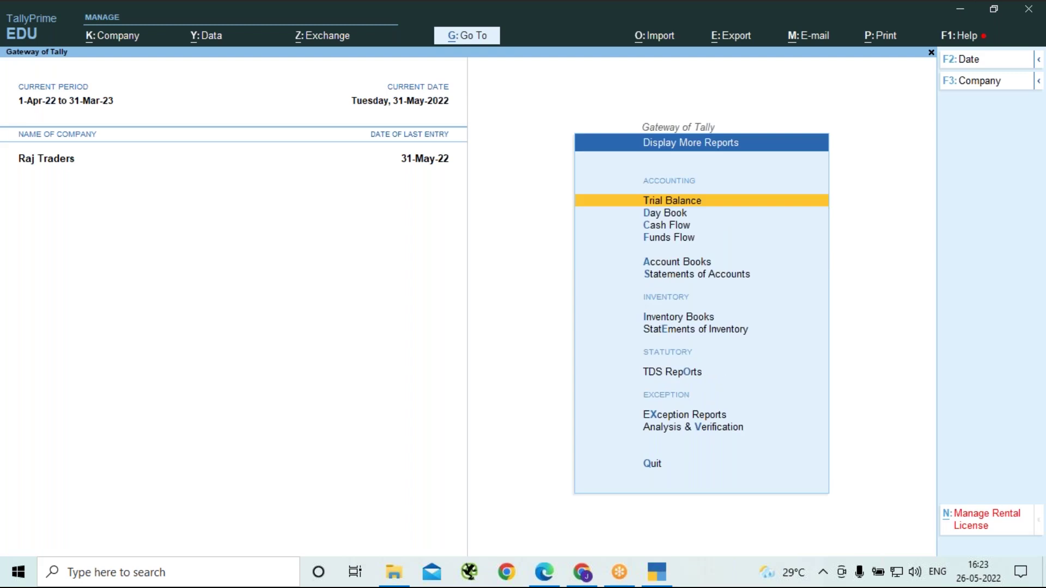
{"action": "key", "text": "o"}
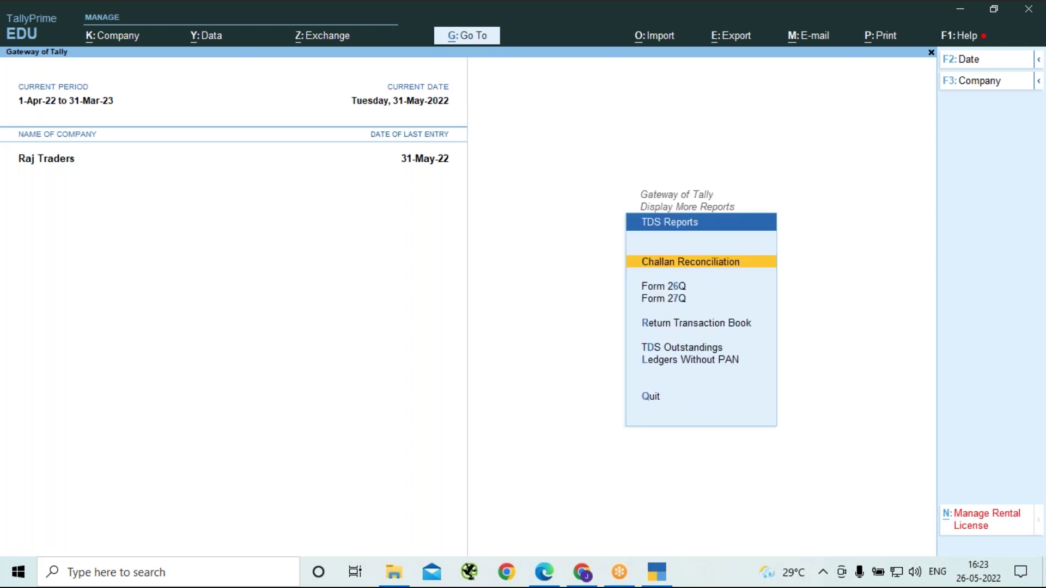
{"action": "key", "text": "Down"}
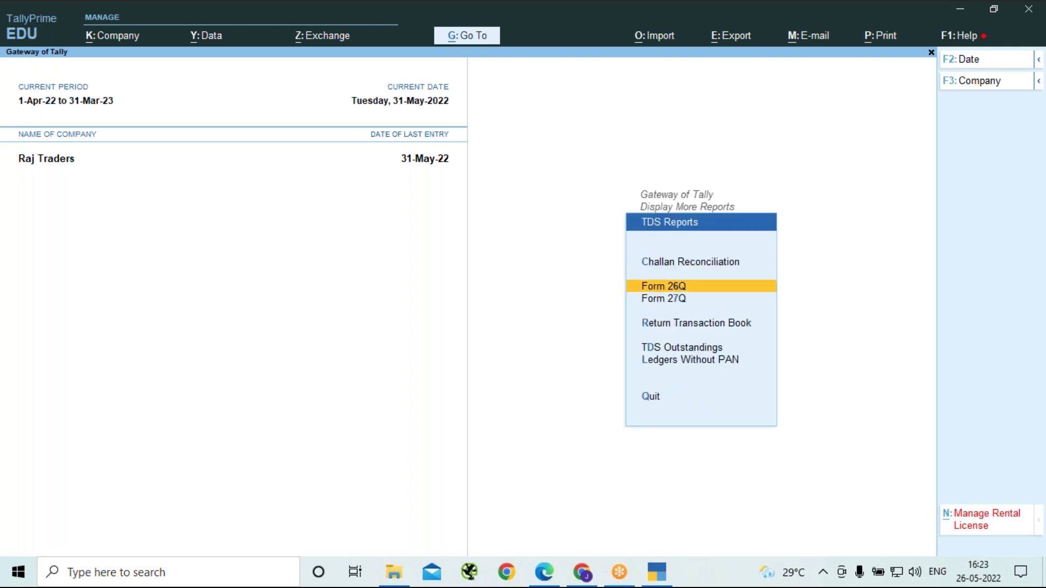
{"action": "key", "text": "Return"}
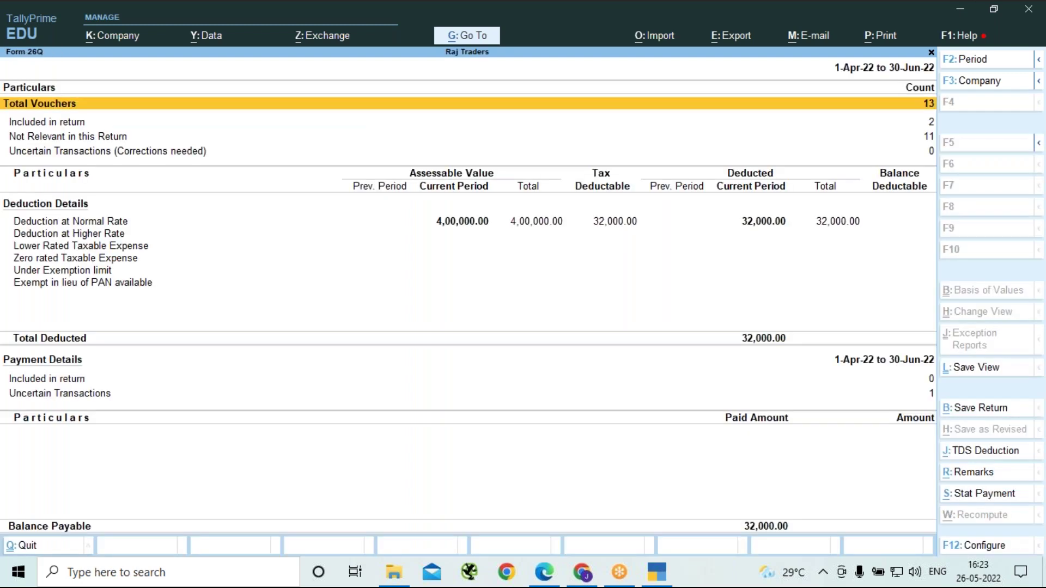
Examine the deduction details and payment details in Form 26Q, down to the uncertain transactions
{"action": "key", "text": "Down"}
{"action": "key", "text": "Down"}
{"action": "key", "text": "Down"}
{"action": "key", "text": "Down"}
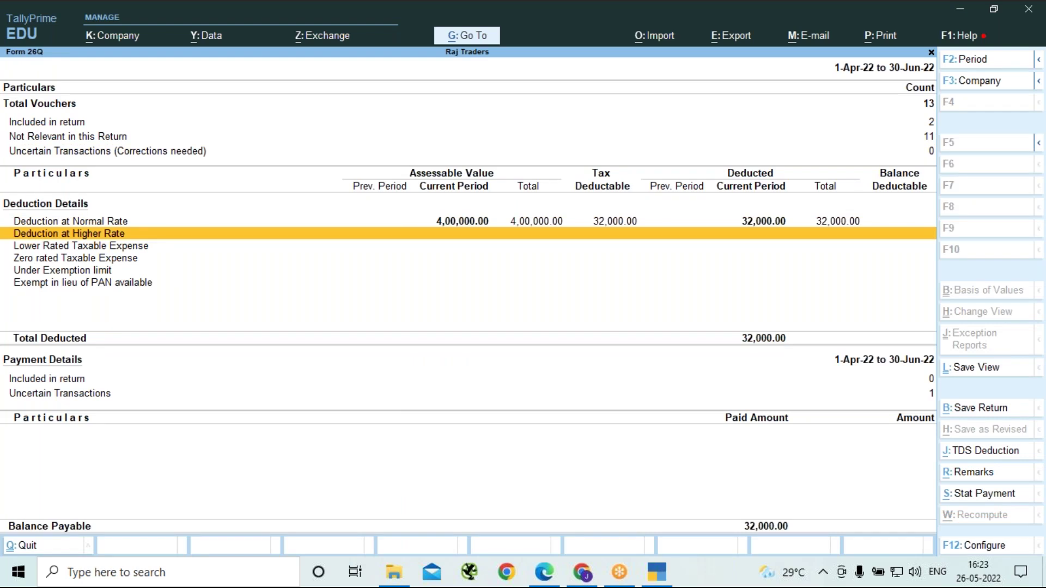
{"action": "key", "text": "Down"}
{"action": "key", "text": "Down"}
{"action": "key", "text": "Down"}
{"action": "key", "text": "Down"}
{"action": "key", "text": "Down"}
{"action": "key", "text": "Down"}
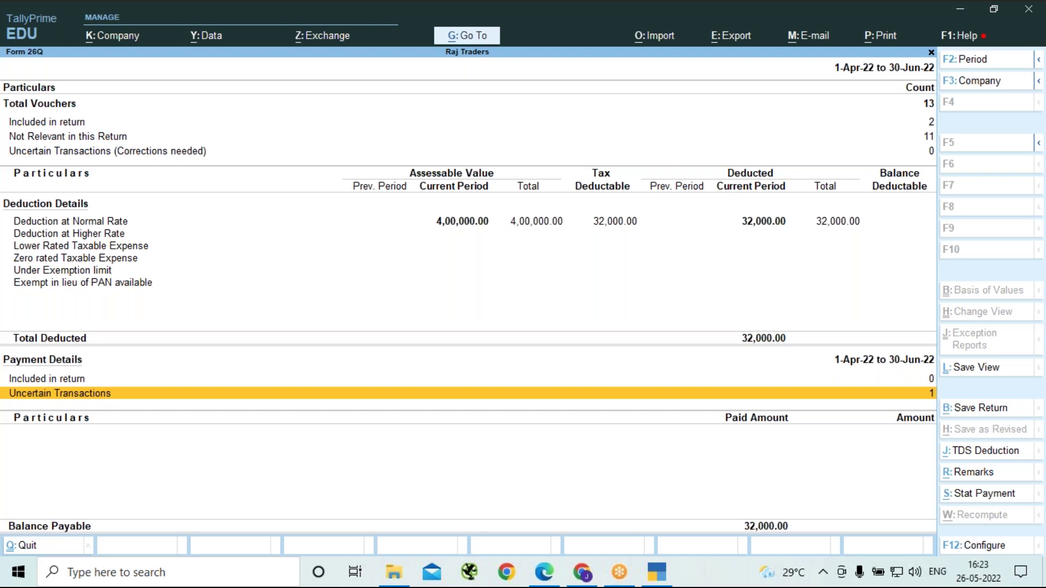
Open the uncertain payment transactions and view the entries whose bank details are not available in the payment voucher
{"action": "key", "text": "Return"}
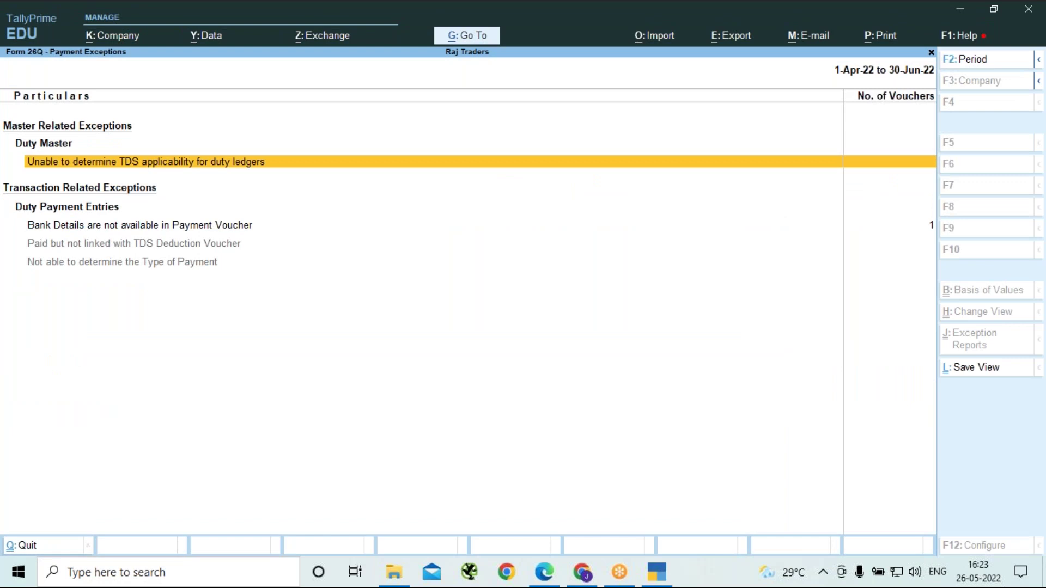
{"action": "key", "text": "Down"}
{"action": "key", "text": "Down"}
{"action": "key", "text": "Up"}
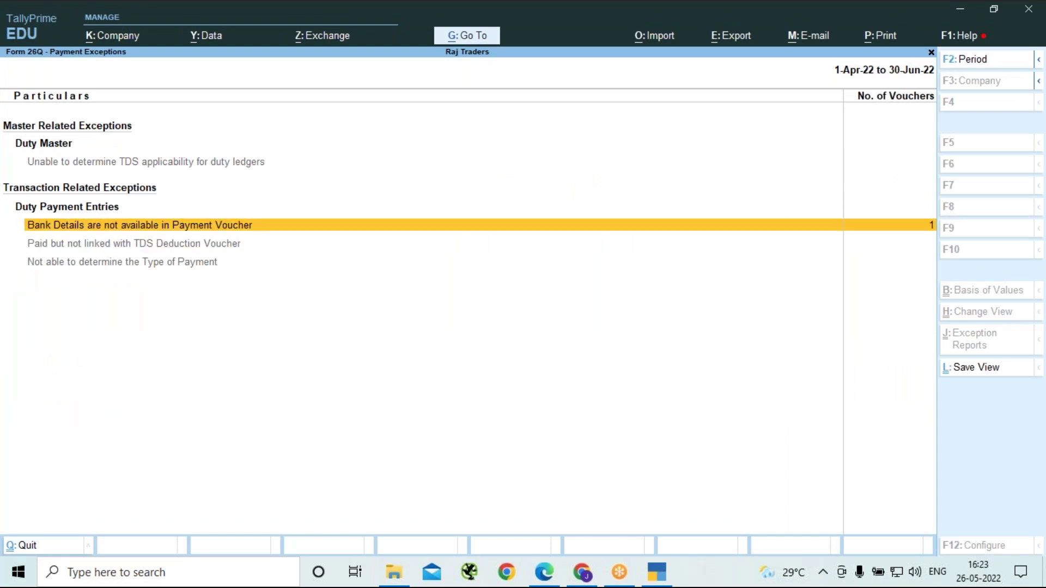
{"action": "key", "text": "Return"}
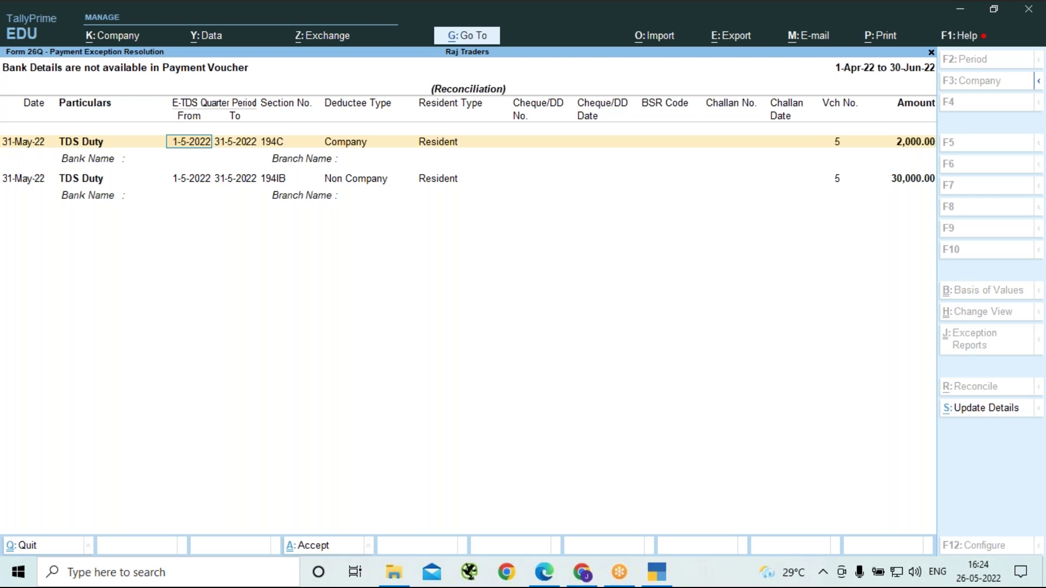
Leave Form 26Q and open the Challan Reconciliation report from the TDS reports
{"action": "key", "text": "Escape"}
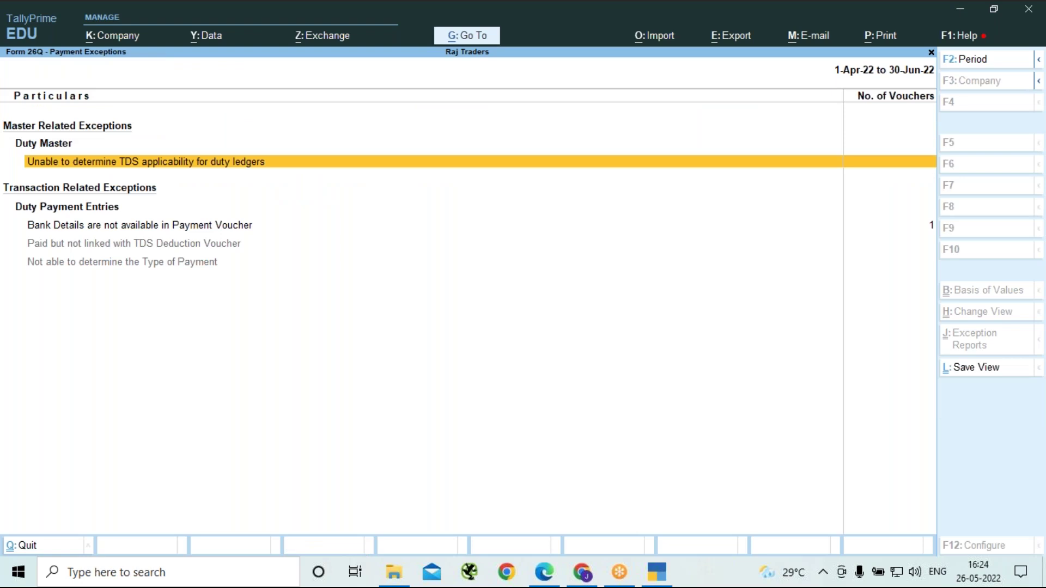
{"action": "key", "text": "Escape"}
{"action": "key", "text": "Escape"}
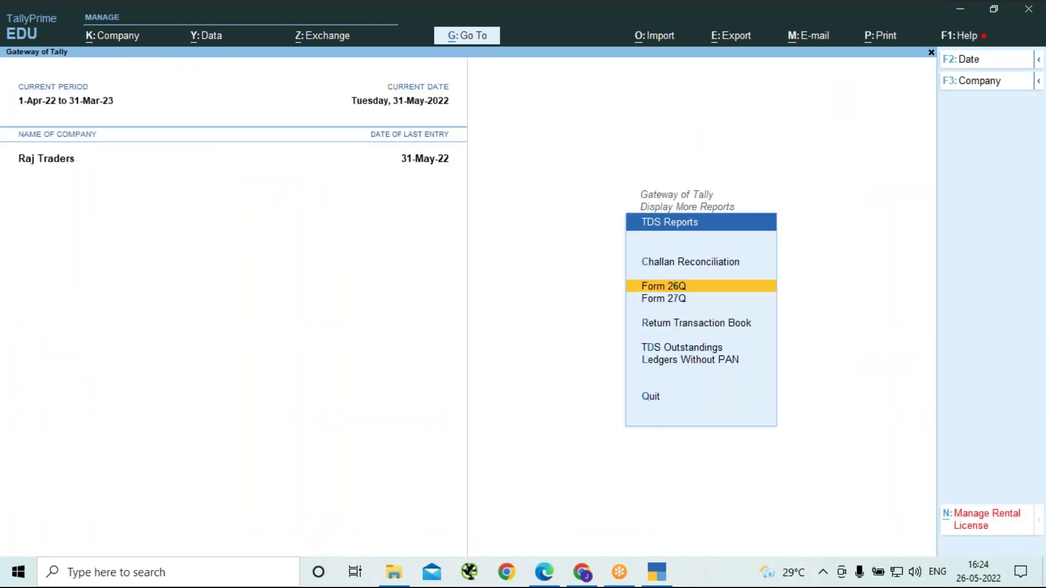
{"action": "key", "text": "Up"}
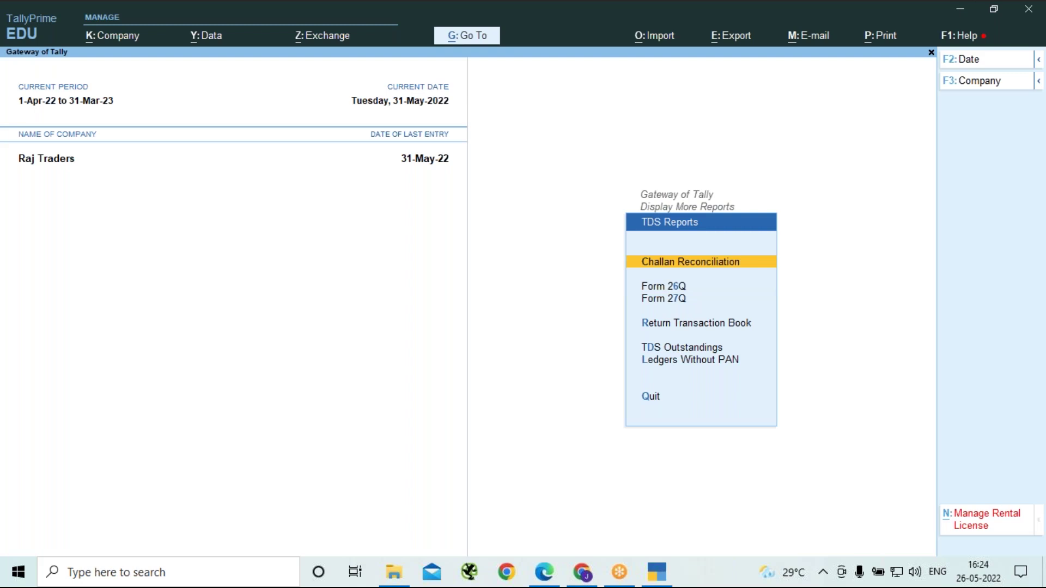
{"action": "key", "text": "Return"}
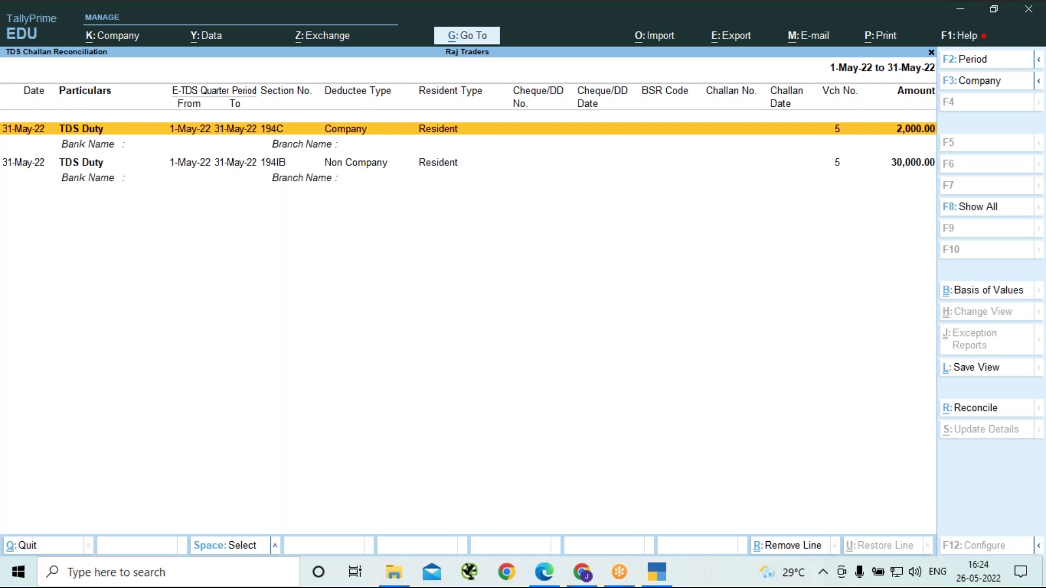
Reconcile the challans, entering cheque number 001543 with cheque date 31-5-2022 for the section 194C TDS Duty entry
{"action": "key", "text": "Down"}
{"action": "key", "text": "Up"}
{"action": "key", "text": "alt"}
{"action": "key", "text": "alt+r"}
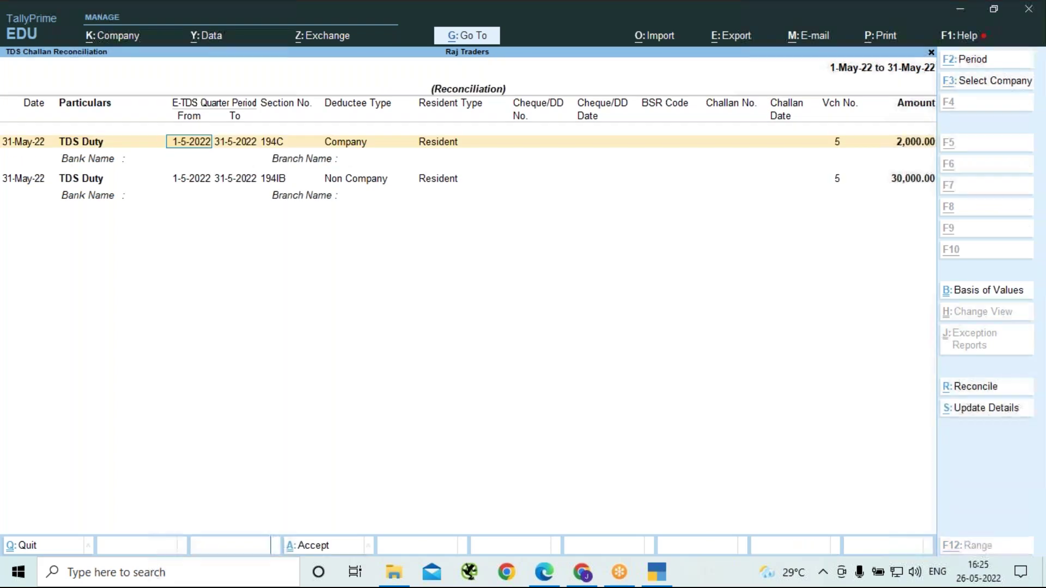
{"action": "key", "text": "Return"}
{"action": "key", "text": "Return"}
{"action": "key", "text": "Return"}
{"action": "key", "text": "Return"}
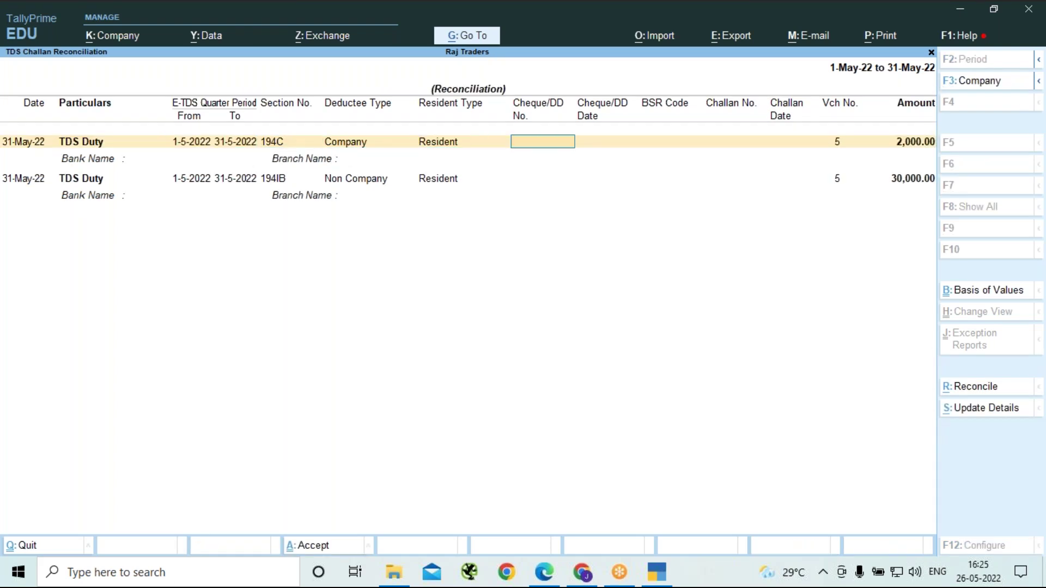
{"action": "type", "text": "1"}
{"action": "key", "text": "BackSpace"}
{"action": "type", "text": "000"}
{"action": "key", "text": "BackSpace"}
{"action": "type", "text": "1543"}
{"action": "key", "text": "Return"}
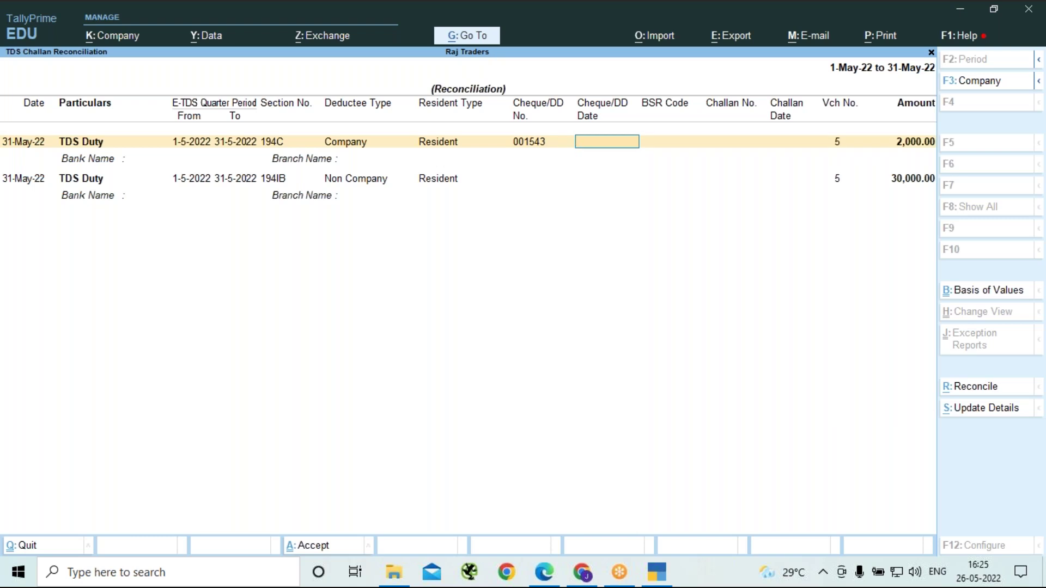
{"action": "type", "text": "31-5"}
{"action": "key", "text": "Return"}
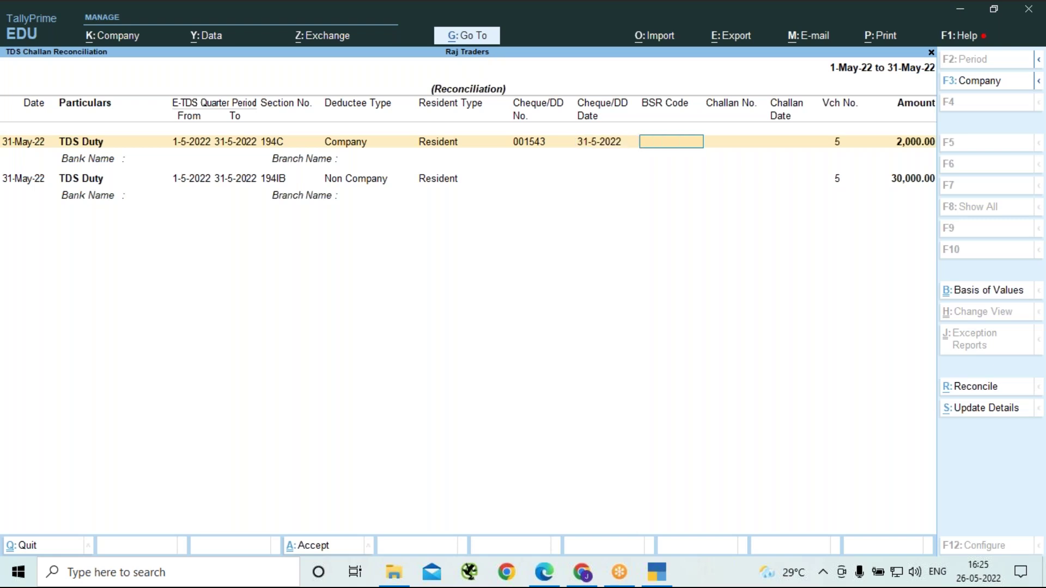
Enter BSR code 1234567, challan number 101 and challan date 31-5-2022 for the section 194C entry
{"action": "type", "text": "1234567"}
{"action": "key", "text": "Return"}
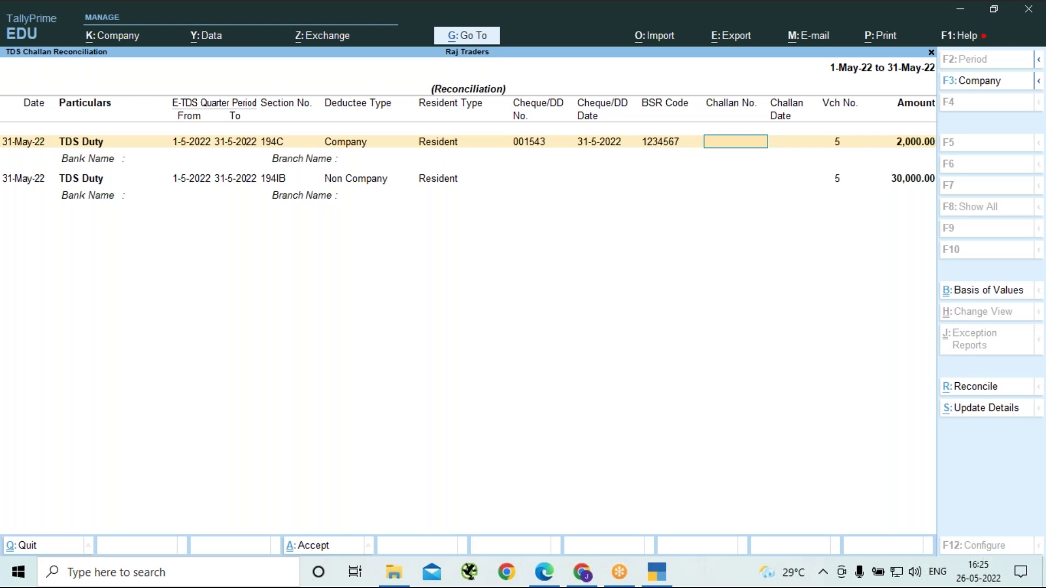
{"action": "type", "text": "101"}
{"action": "key", "text": "Return"}
{"action": "type", "text": "31-5"}
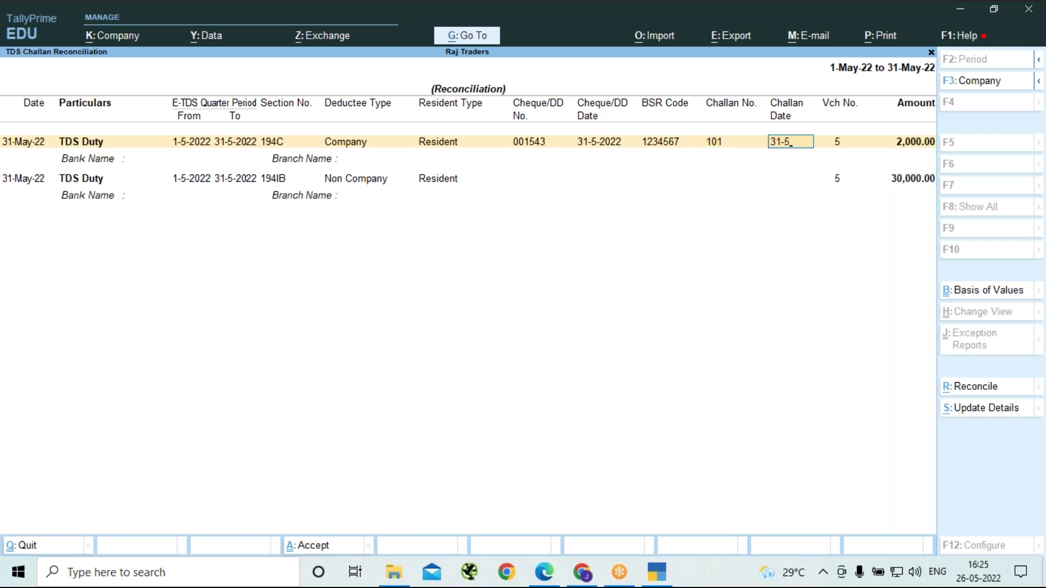
{"action": "key", "text": "Return"}
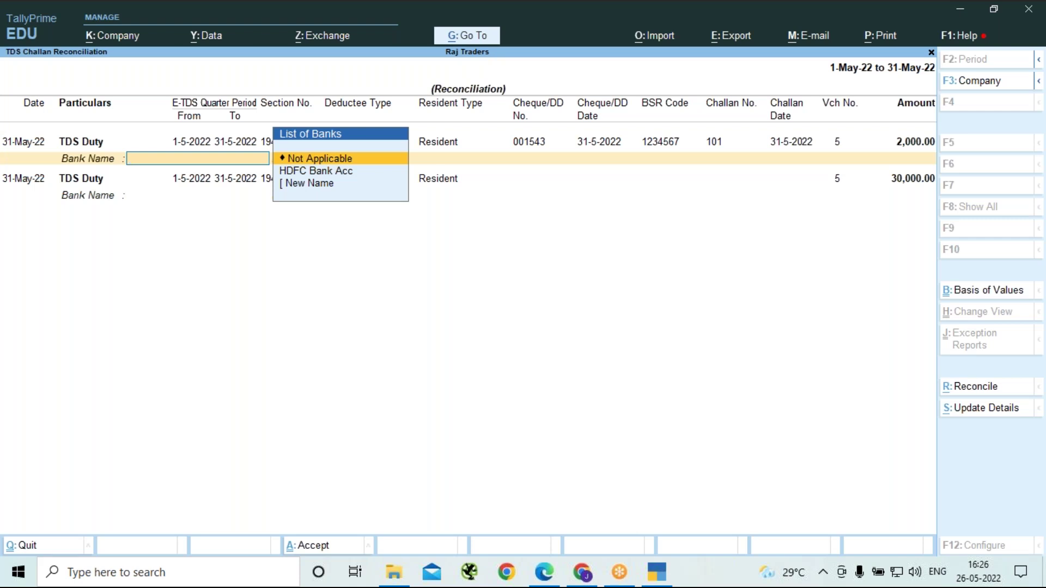
Set the section 194C entry's bank to HDFC Bank Acc and its branch name to Jnr
{"action": "key", "text": "Down"}
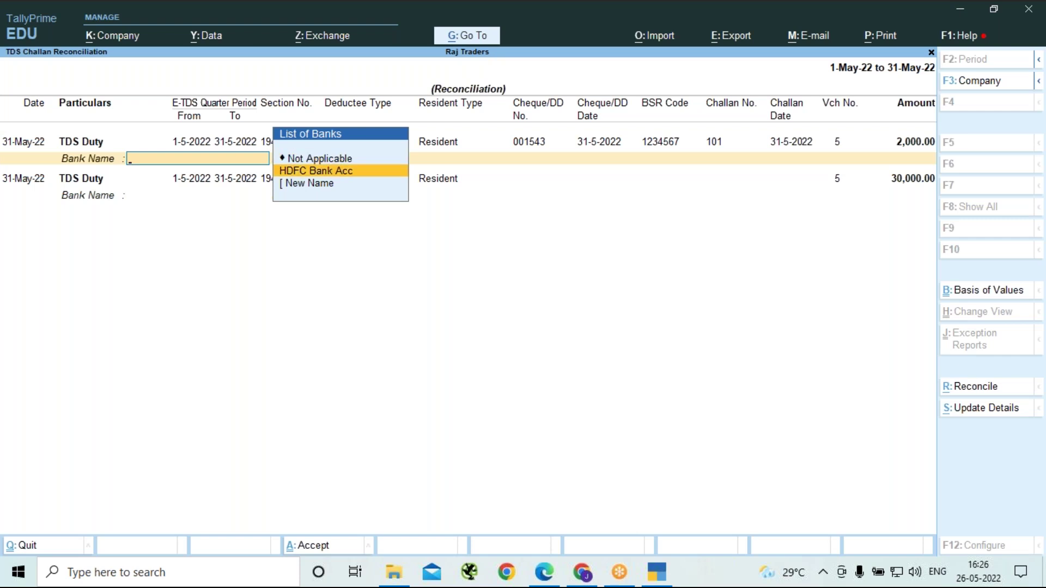
{"action": "key", "text": "Return"}
{"action": "type", "text": "Jnr"}
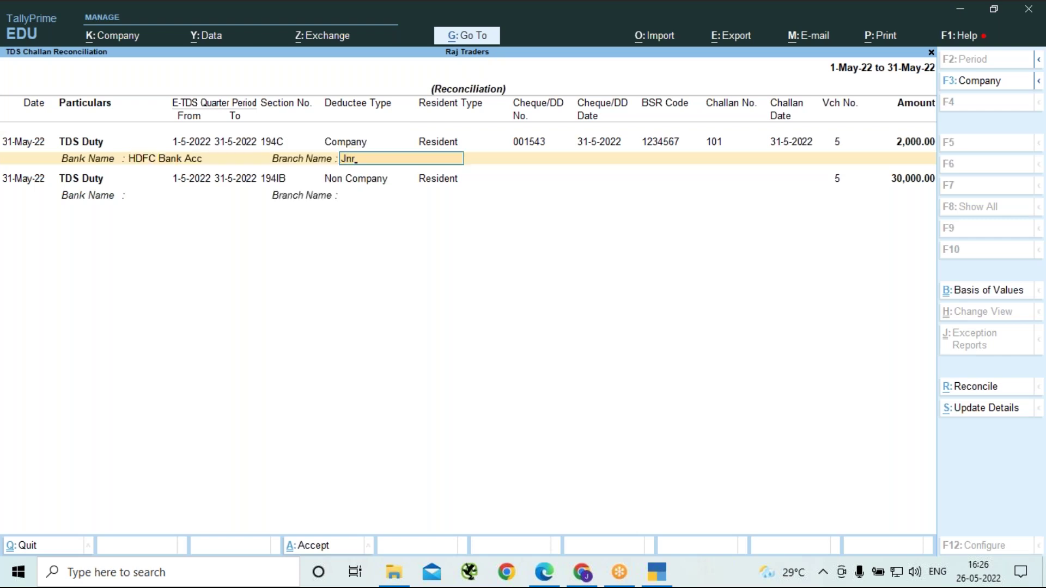
{"action": "key", "text": "Return"}
Enter cheque number 001543 and cheque date 31-5-2022 for the section 194IB TDS Duty entry
{"action": "key", "text": "Return"}
{"action": "key", "text": "Return"}
{"action": "key", "text": "Return"}
{"action": "key", "text": "Return"}
{"action": "key", "text": "Return"}
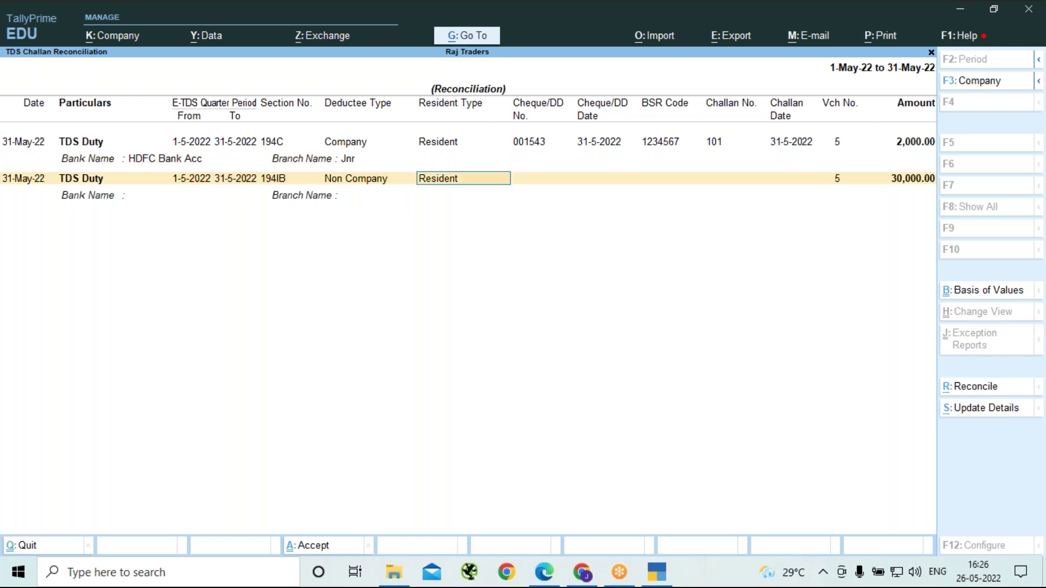
{"action": "type", "text": "000"}
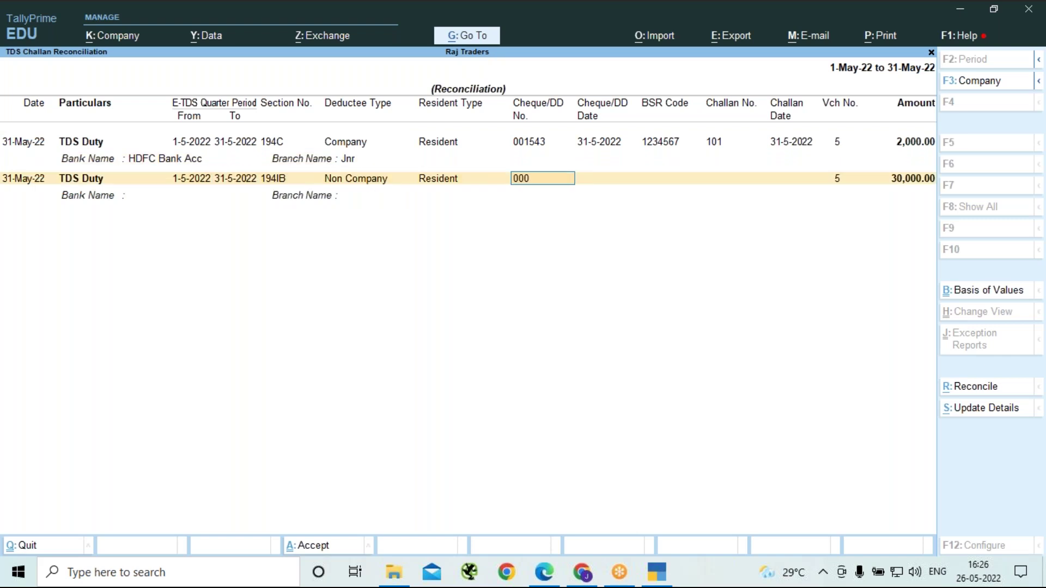
{"action": "key", "text": "BackSpace"}
{"action": "type", "text": "1543"}
{"action": "key", "text": "Return"}
{"action": "type", "text": "3"}
{"action": "type", "text": "5"}
{"action": "key", "text": "Return"}
Enter BSR code 1234567, challan number 102 and challan date 31-5-2022 for the section 194IB entry
{"action": "type", "text": "1234567"}
{"action": "key", "text": "Return"}
{"action": "type", "text": "102"}
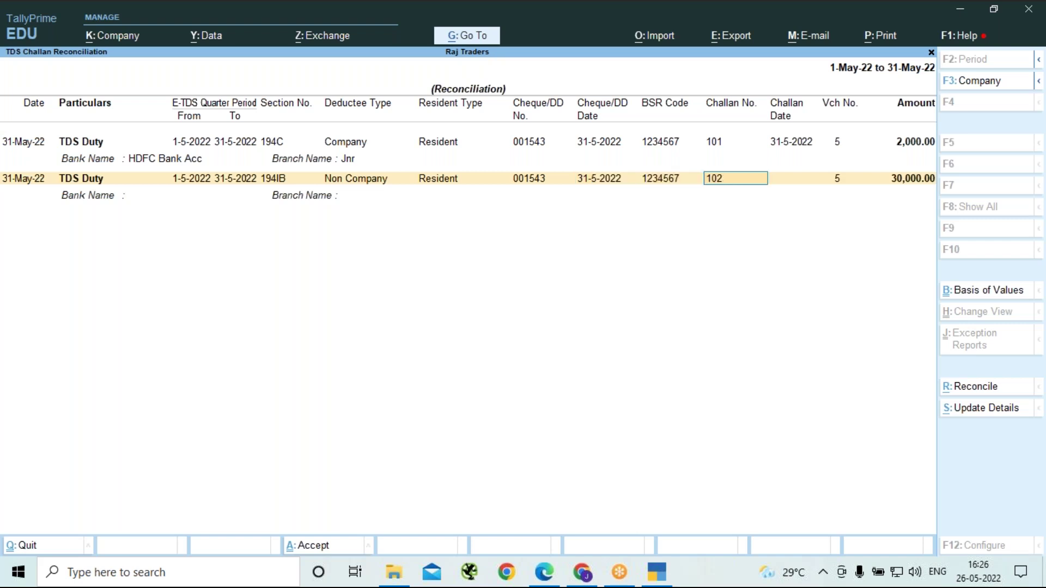
{"action": "key", "text": "Return"}
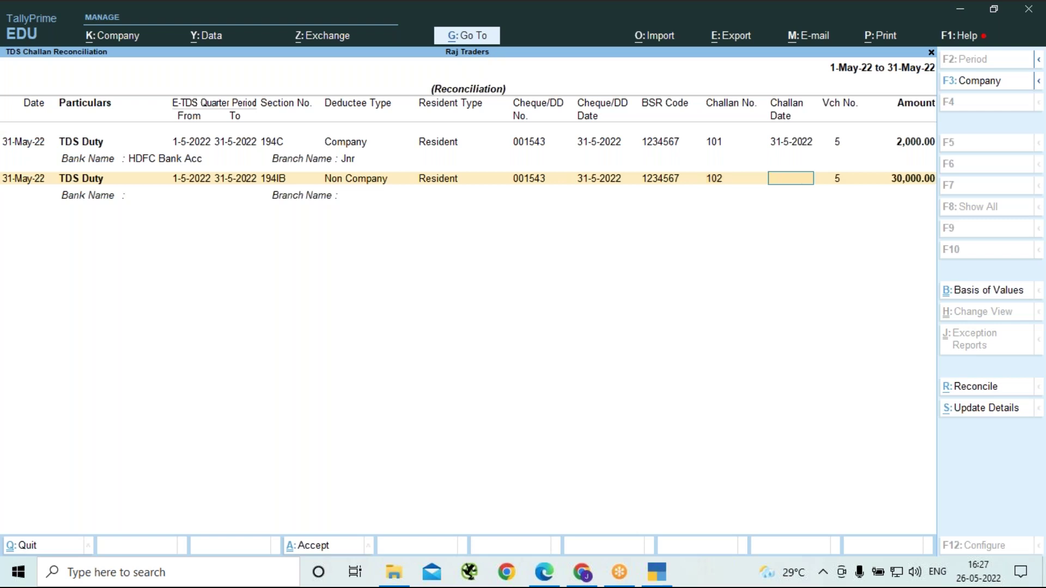
{"action": "type", "text": "31-5-2022"}
{"action": "key", "text": "Return"}
Set the section 194IB entry's bank to HDFC Bank Acc and branch to Jnr, and save the challan reconciliation
{"action": "key", "text": "Down"}
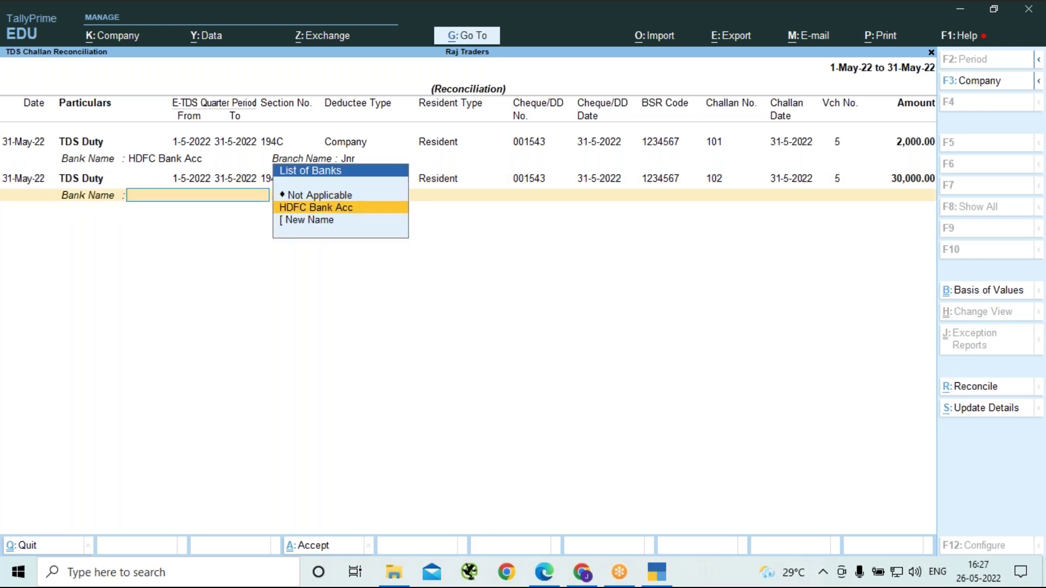
{"action": "key", "text": "Return"}
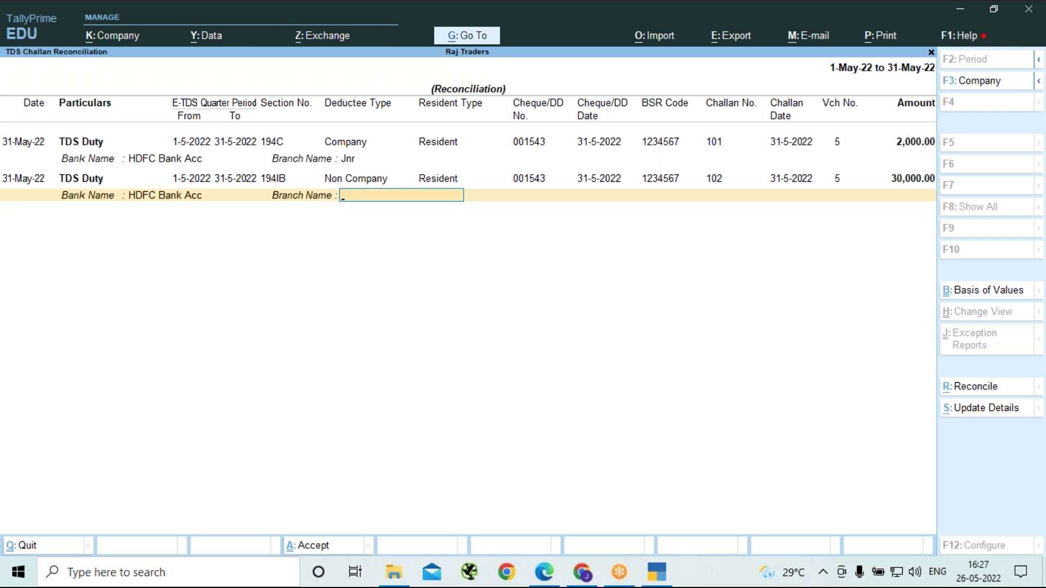
{"action": "type", "text": "Jnr"}
{"action": "key", "text": "Return"}
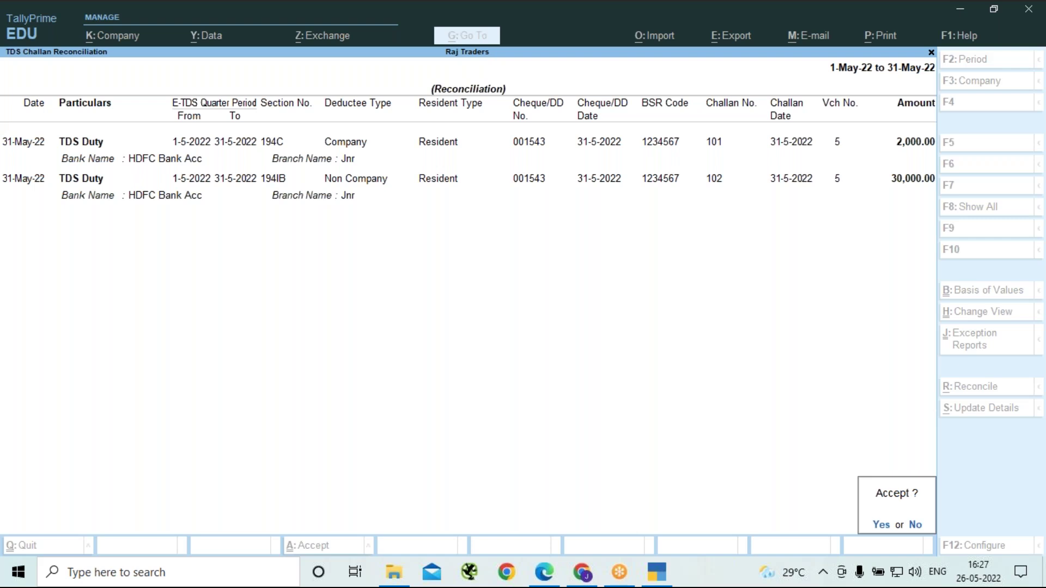
{"action": "key", "text": "y"}
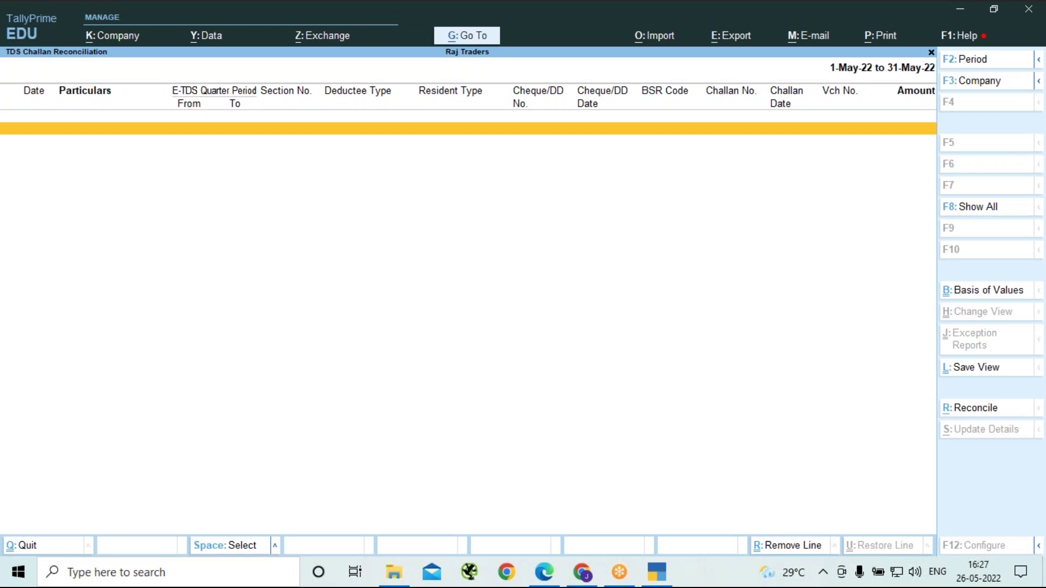
Open the Form 26Q report, examine its deduction and payment details, and return to the Gateway of Tally
{"action": "key", "text": "Escape"}
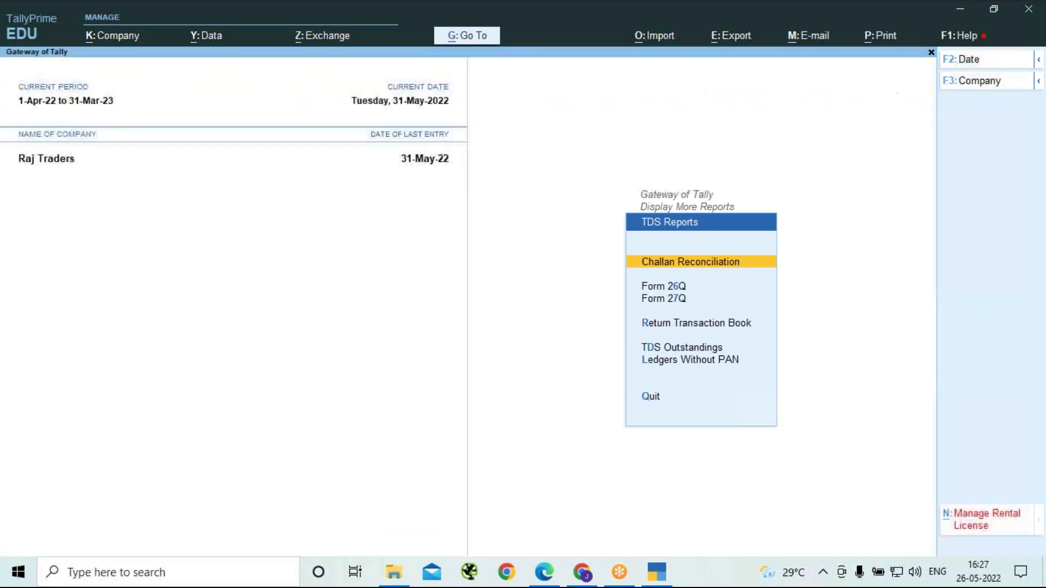
{"action": "key", "text": "Down"}
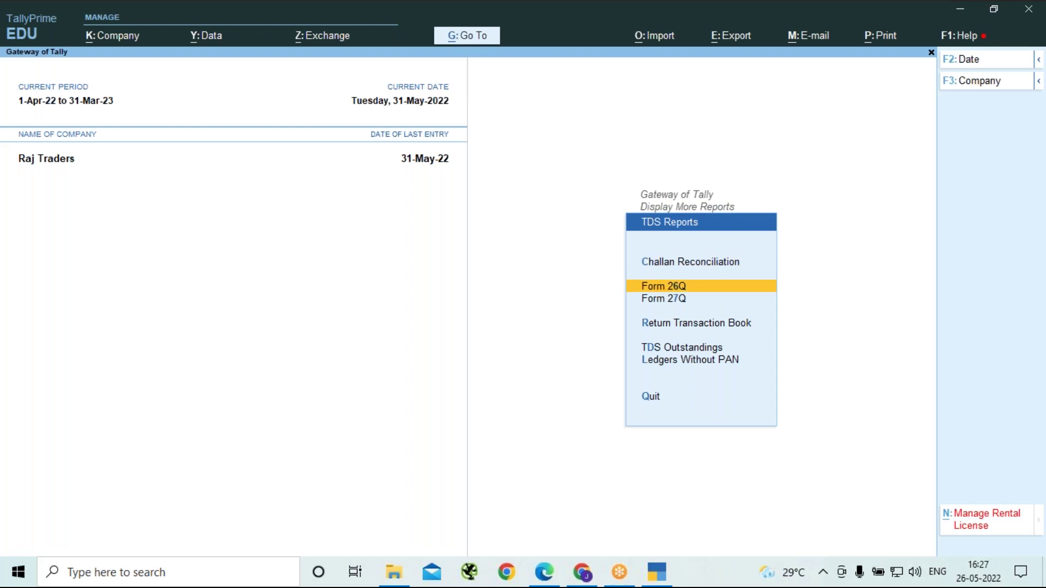
{"action": "key", "text": "Return"}
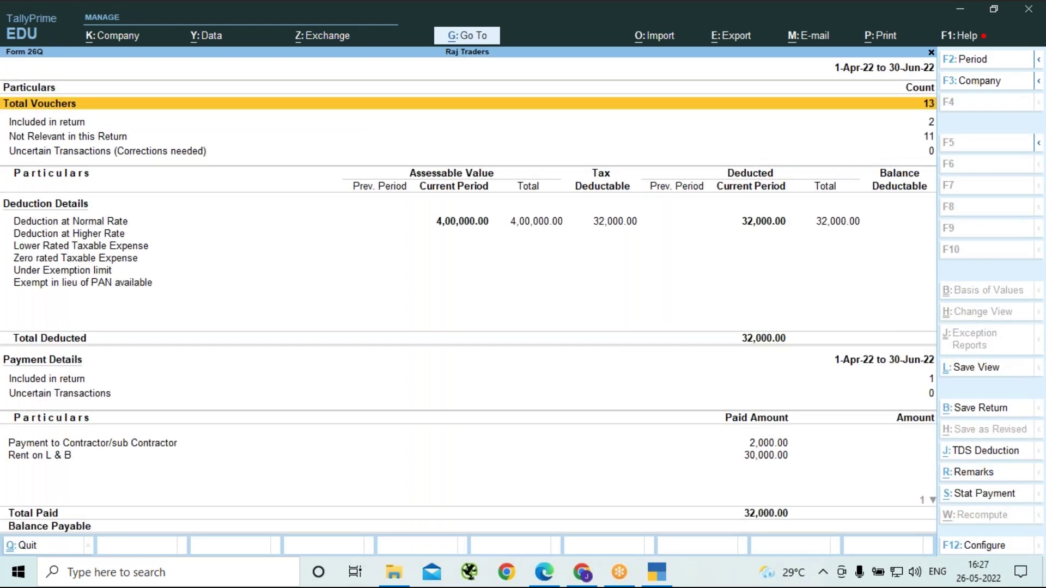
{"action": "key", "text": "Down"}
{"action": "key", "text": "Down"}
{"action": "key", "text": "Down"}
{"action": "key", "text": "Down"}
{"action": "key", "text": "Down"}
{"action": "key", "text": "Down"}
{"action": "key", "text": "Down"}
{"action": "key", "text": "Down"}
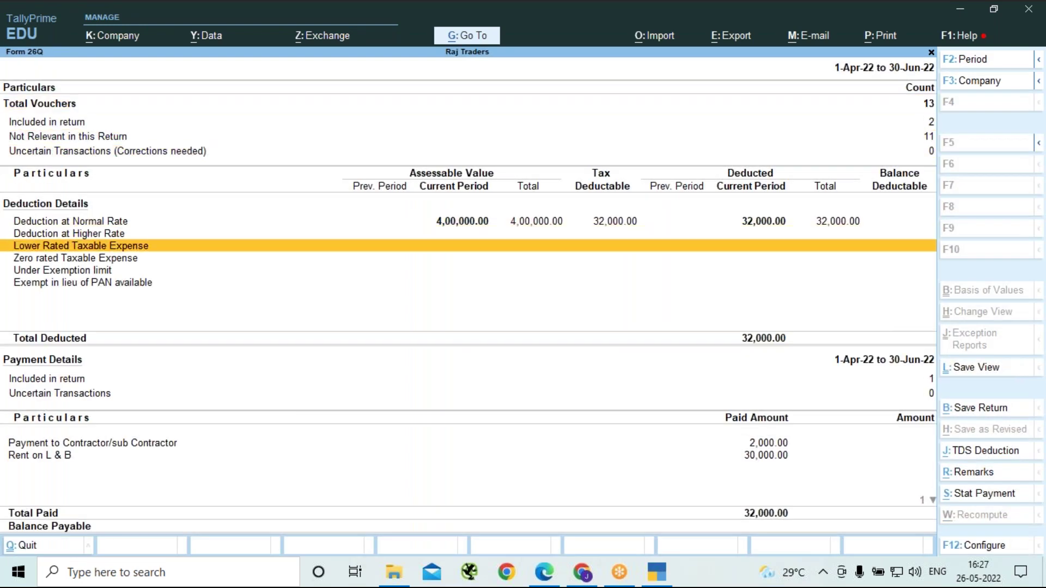
{"action": "key", "text": "Down"}
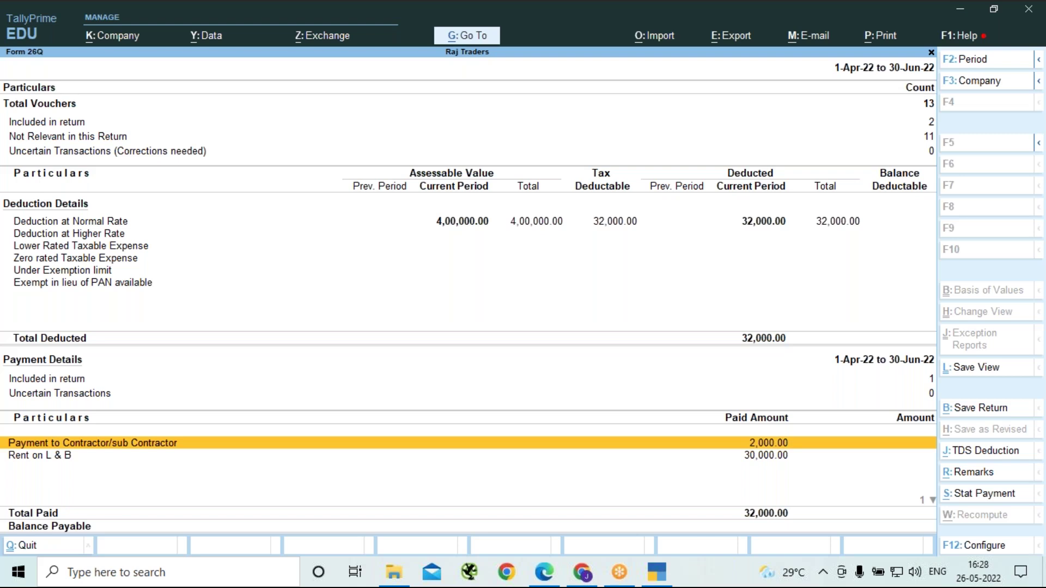
{"action": "key", "text": "Escape"}
{"action": "key", "text": "Escape"}
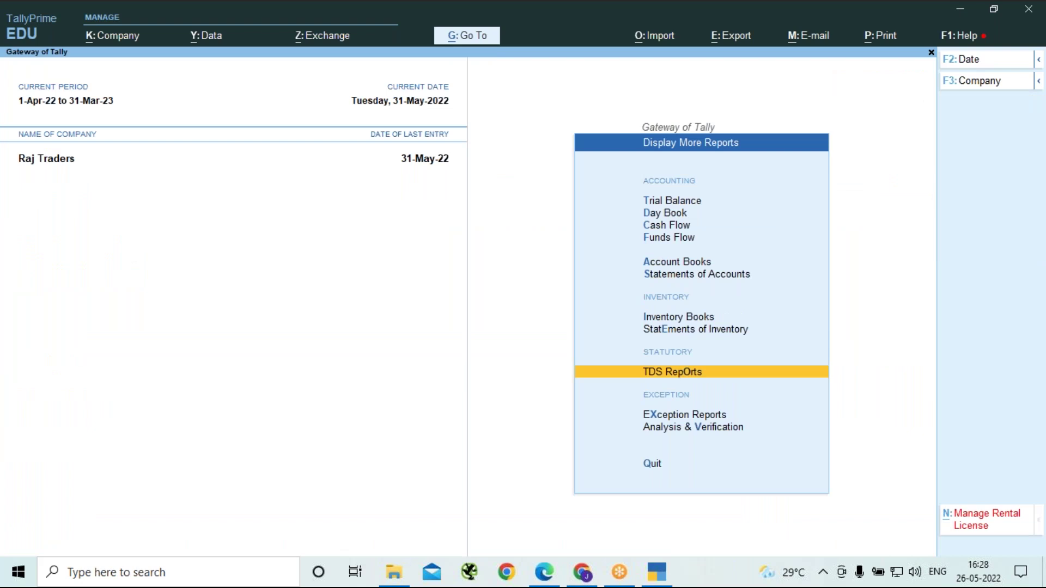
{"action": "key", "text": "Escape"}
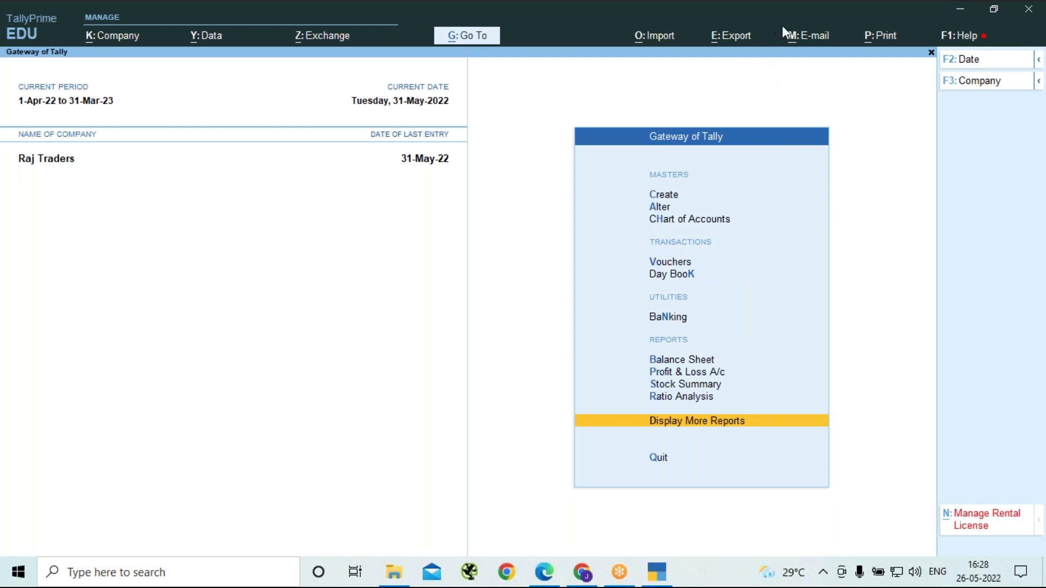
{"action": "key", "text": "alt+g"}
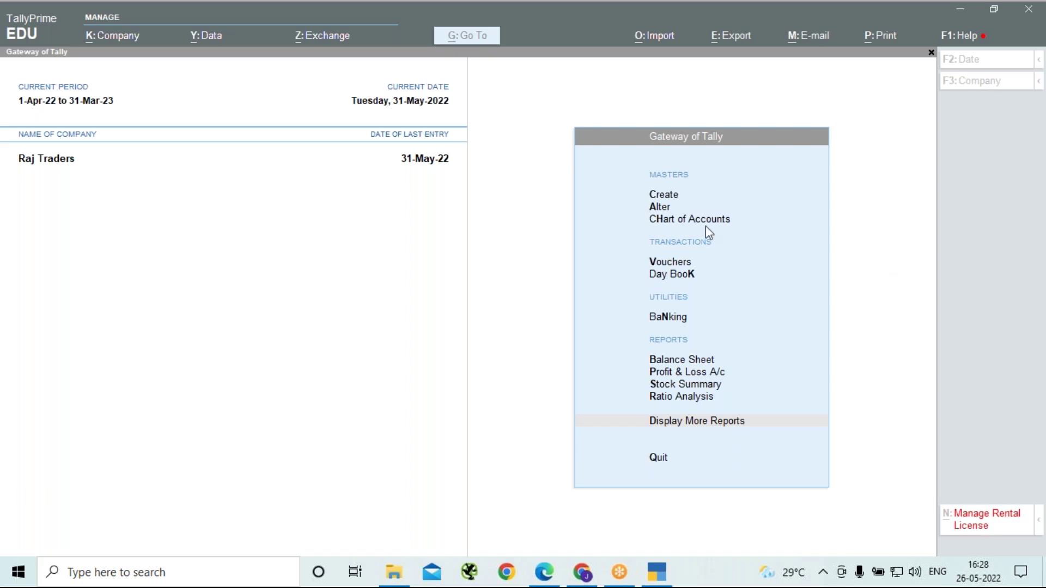
{"action": "left_click", "coordinate": [438, 321]}
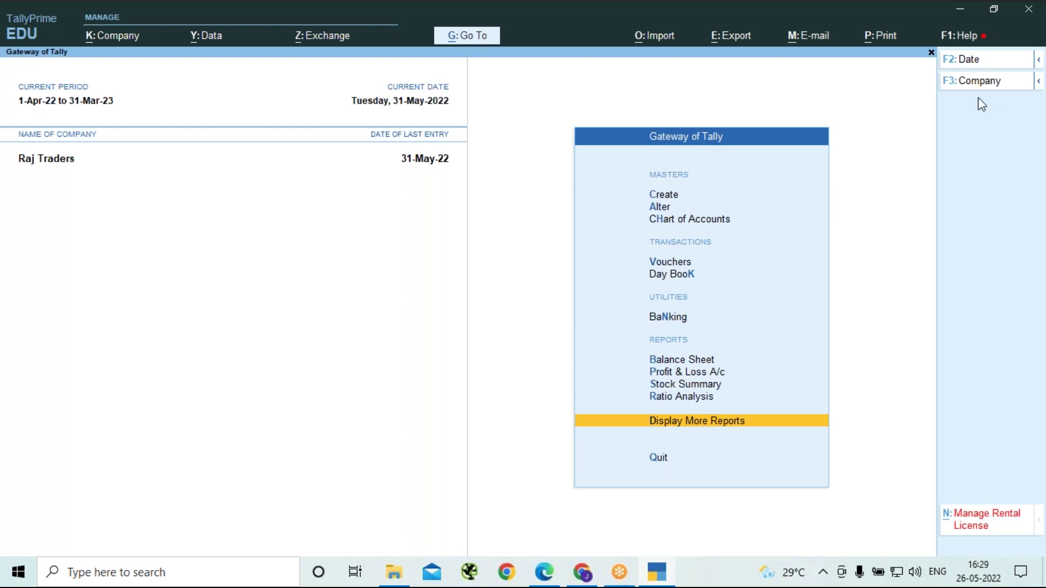
Create a new Word document named Stock Report on the desktop and open it in Word
{"action": "key", "text": "super+d"}
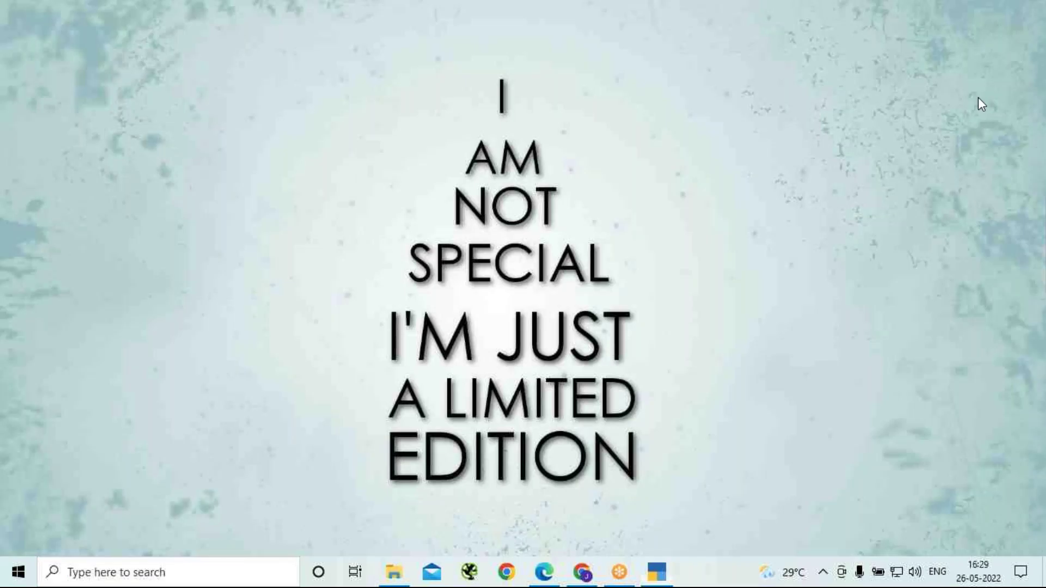
{"action": "right_click", "coordinate": [398, 201]}
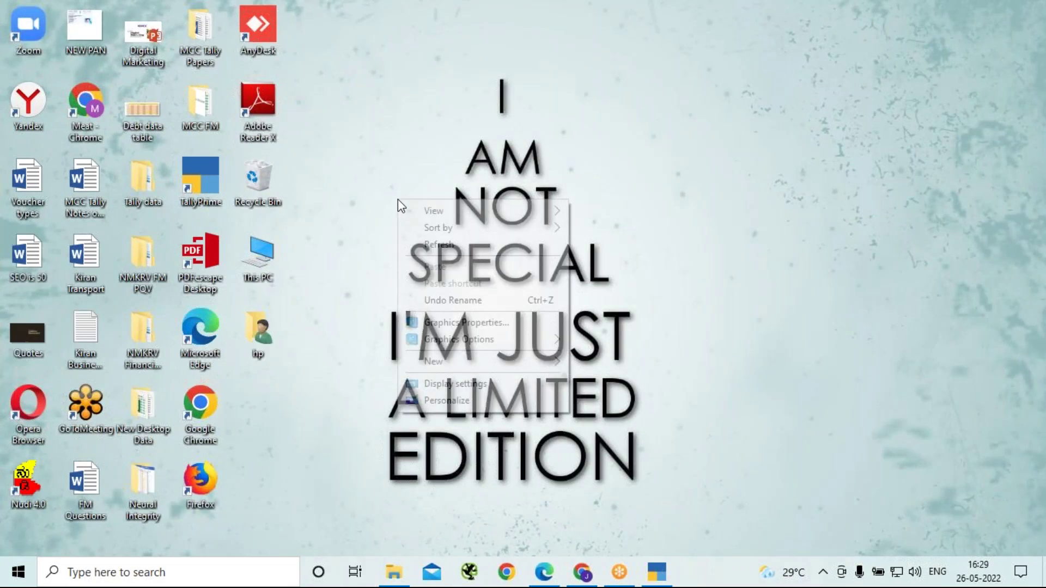
{"action": "mouse_move", "coordinate": [435, 361]}
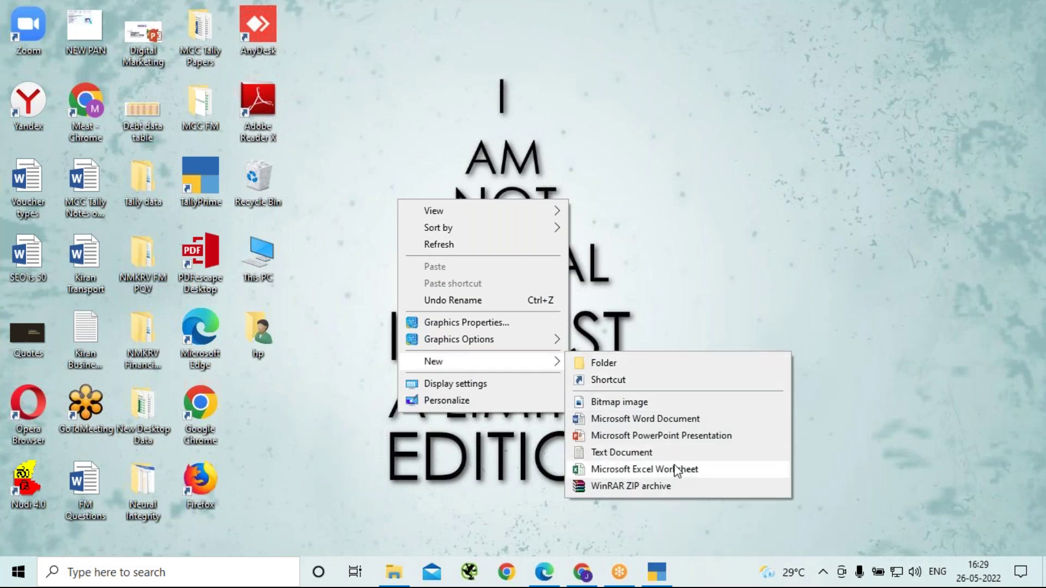
{"action": "left_click", "coordinate": [681, 418]}
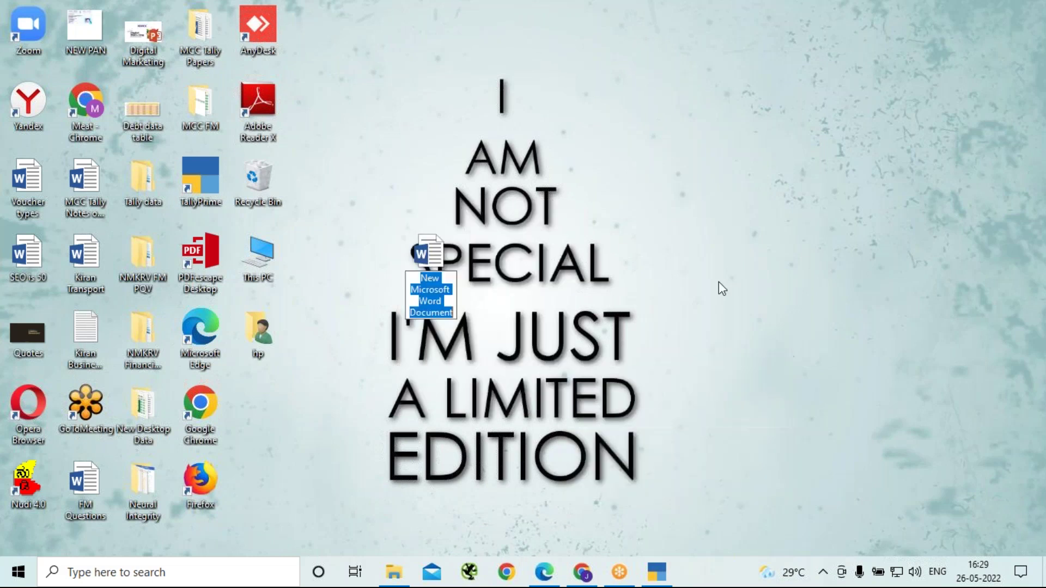
{"action": "type", "text": "St"}
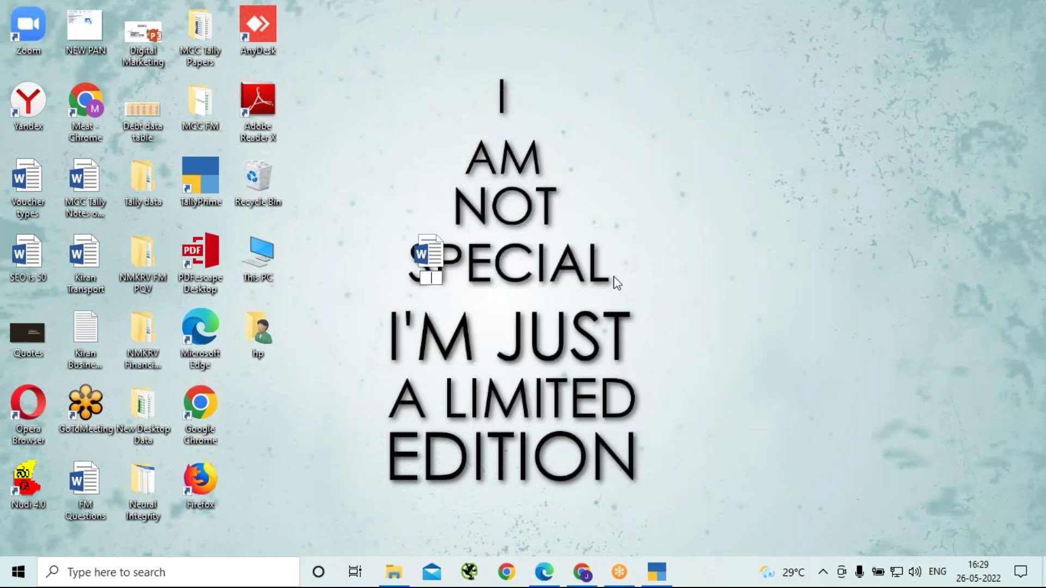
{"action": "type", "text": "ock Report"}
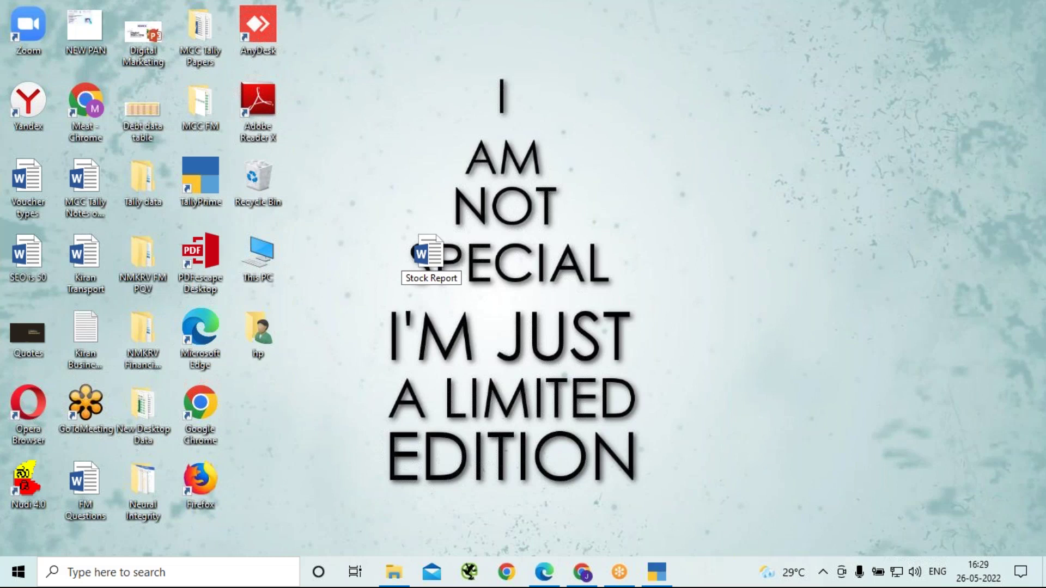
{"action": "key", "text": "Return"}
{"action": "key", "text": "Return"}
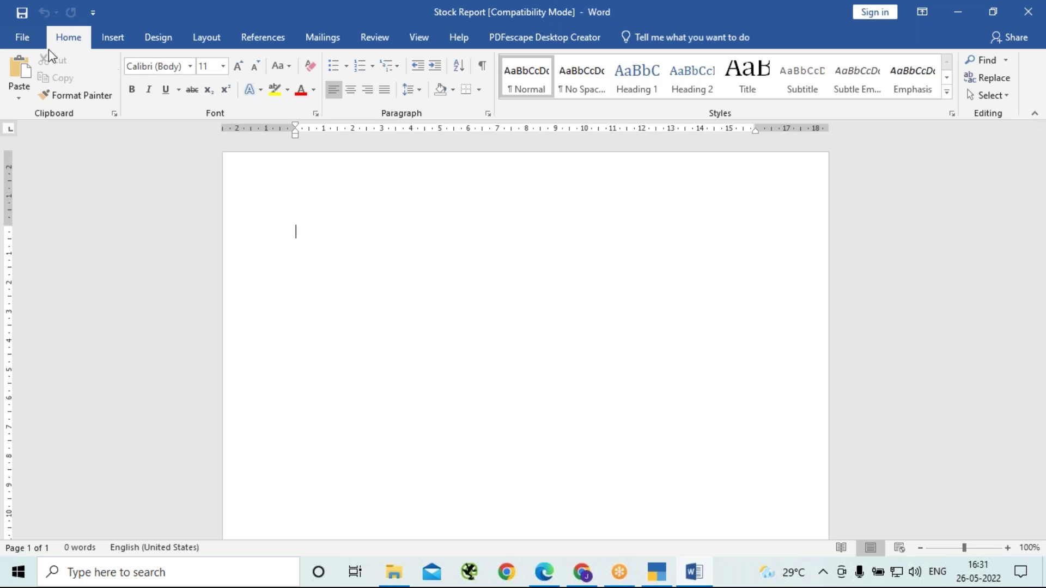
Insert a table with 4 columns and 6 rows in the blank document
{"action": "left_click", "coordinate": [113, 37]}
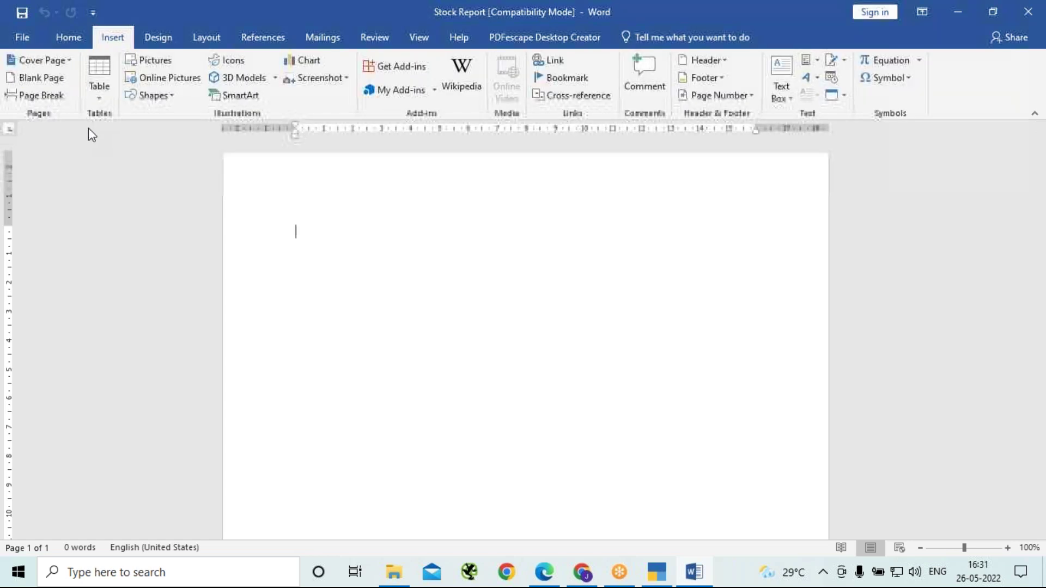
{"action": "left_click", "coordinate": [99, 76]}
{"action": "left_click", "coordinate": [136, 253]}
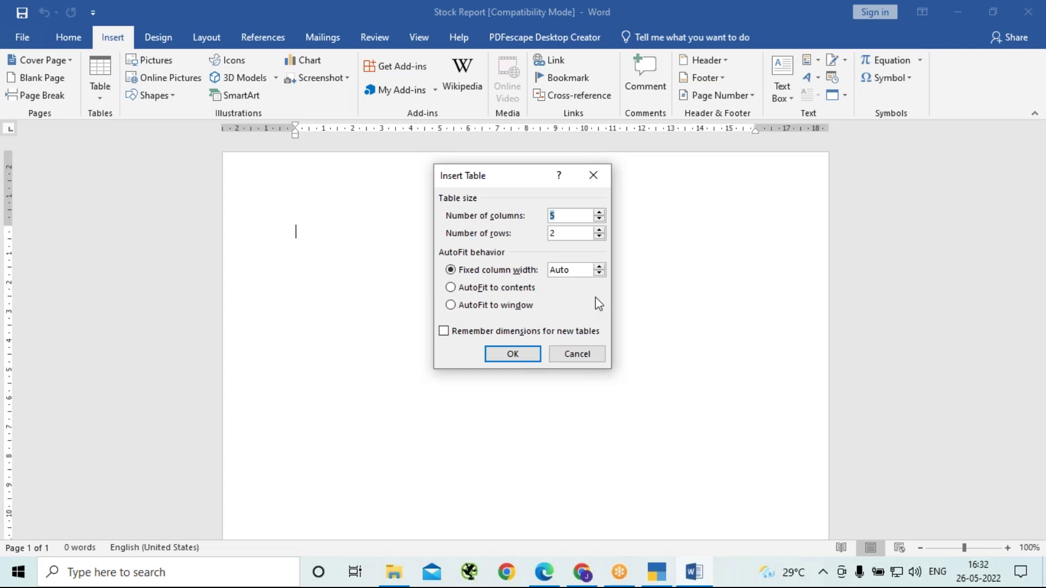
{"action": "type", "text": "4"}
{"action": "key", "text": "Tab"}
{"action": "type", "text": "2"}
{"action": "key", "text": "BackSpace"}
{"action": "type", "text": "6"}
{"action": "left_click", "coordinate": [522, 355]}
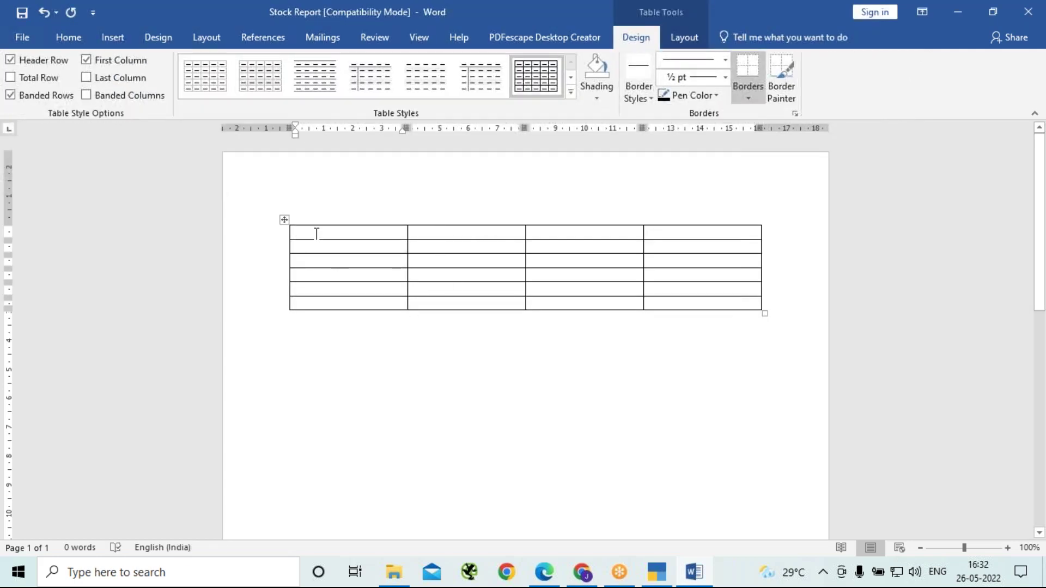
Fill the table's header row with Stock Category, Stock Group, Stock Item and UOM (Units of Measure)
{"action": "type", "text": "Stock"}
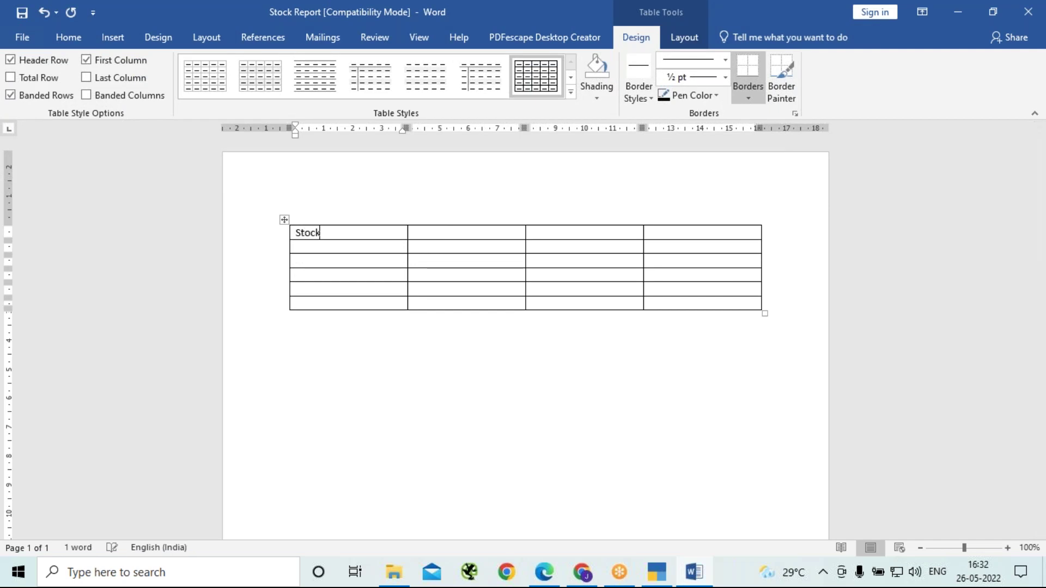
{"action": "type", "text": " Category"}
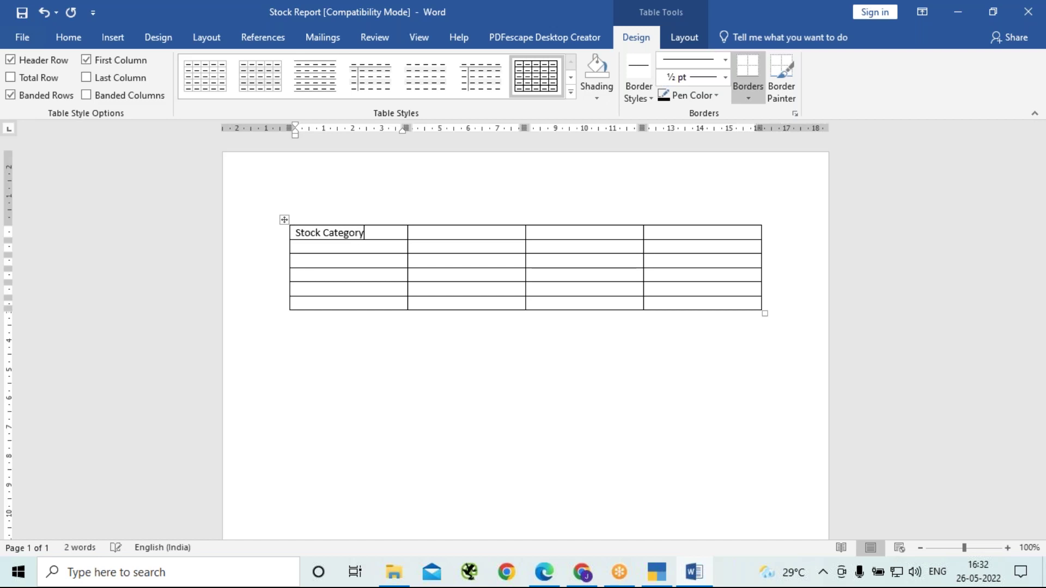
{"action": "key", "text": "Tab"}
{"action": "type", "text": "Stock Group"}
{"action": "key", "text": "Tab"}
{"action": "type", "text": "Stock"}
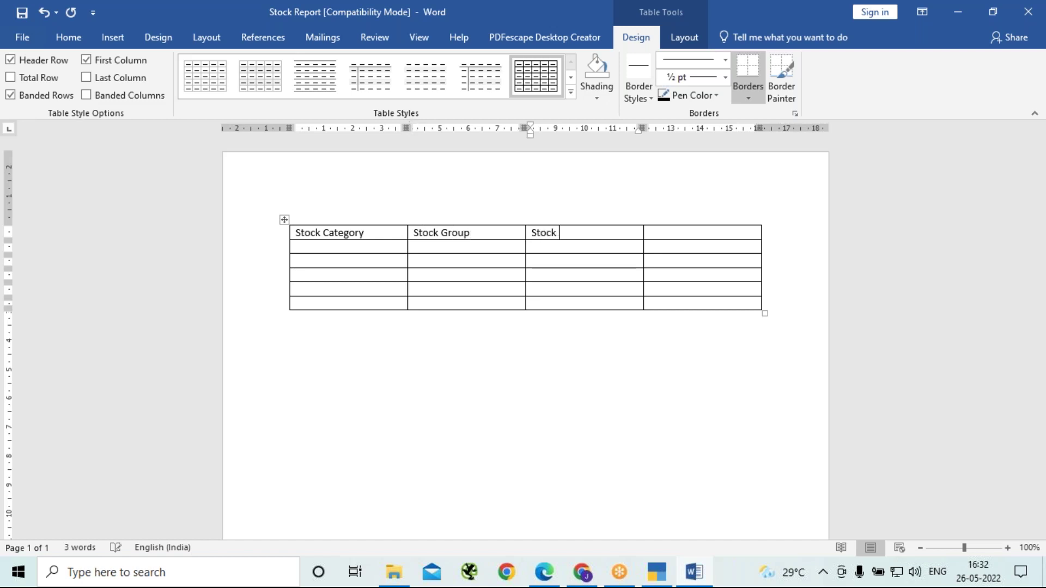
{"action": "type", "text": " Item"}
{"action": "key", "text": "Tab"}
{"action": "type", "text": "UOM"}
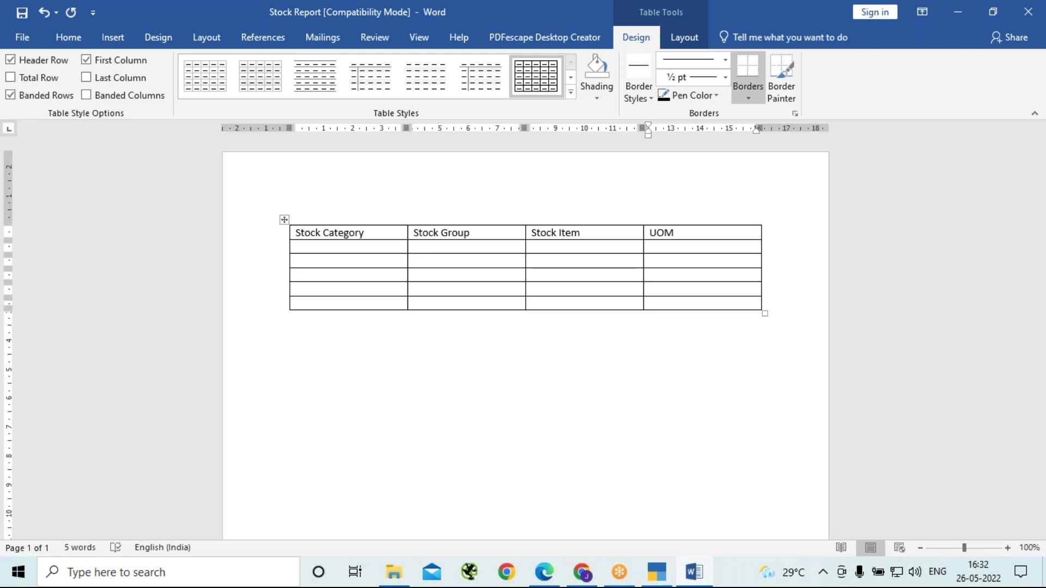
{"action": "type", "text": " (Units of Measure)"}
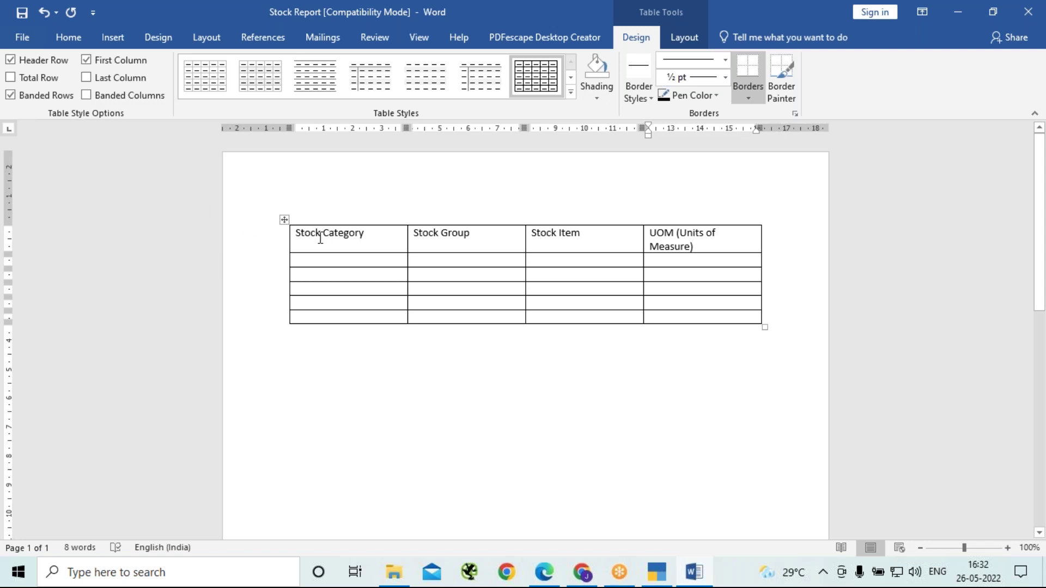
Center the text of the whole table
{"action": "key", "text": "ctrl+a"}
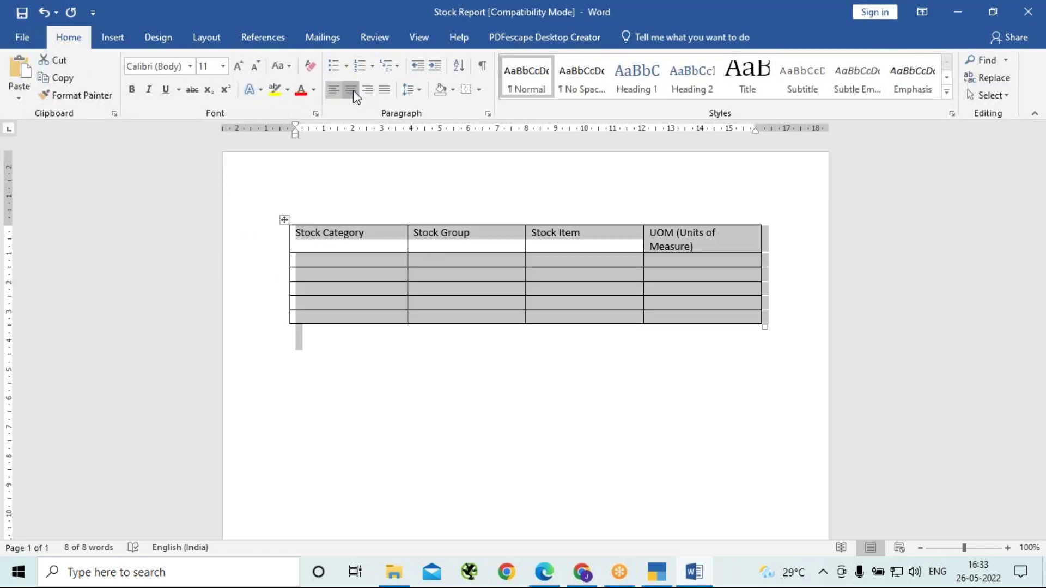
{"action": "left_click", "coordinate": [352, 91]}
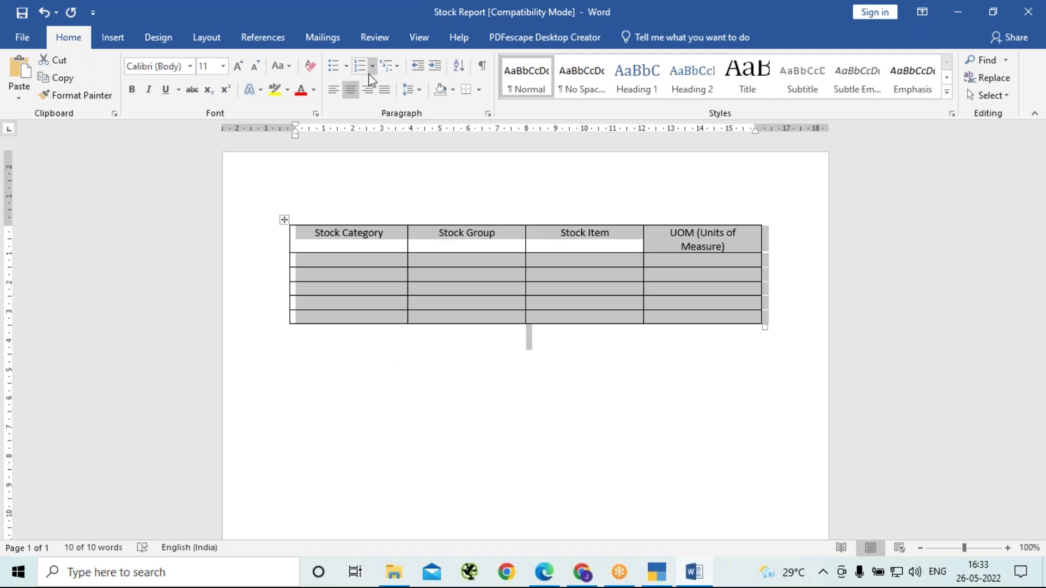
{"action": "left_click", "coordinate": [638, 439]}
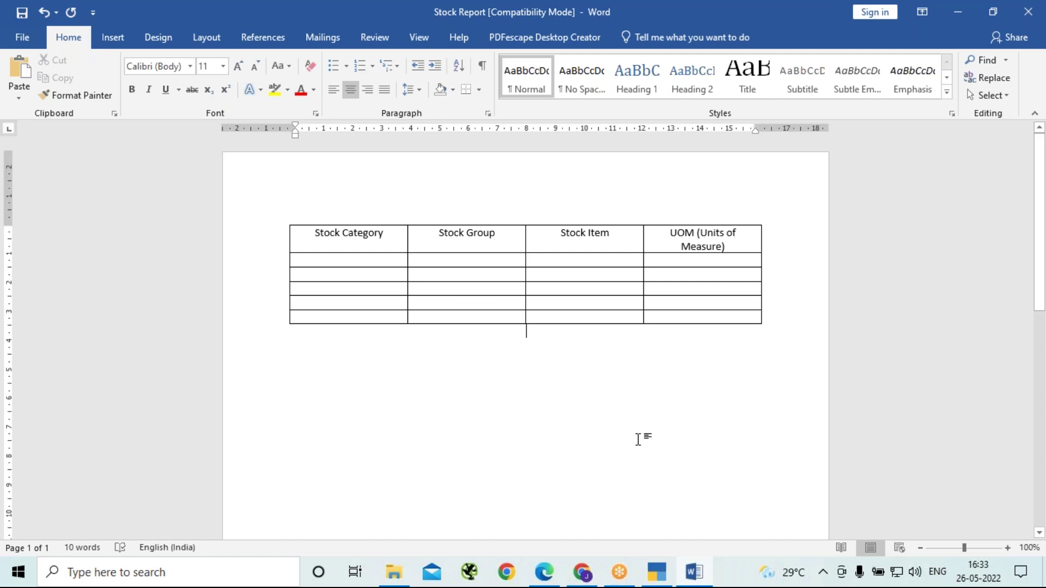
In the first row below the headers, enter Electronic Items as the stock category and Home Products as the stock group
{"action": "left_click", "coordinate": [337, 260]}
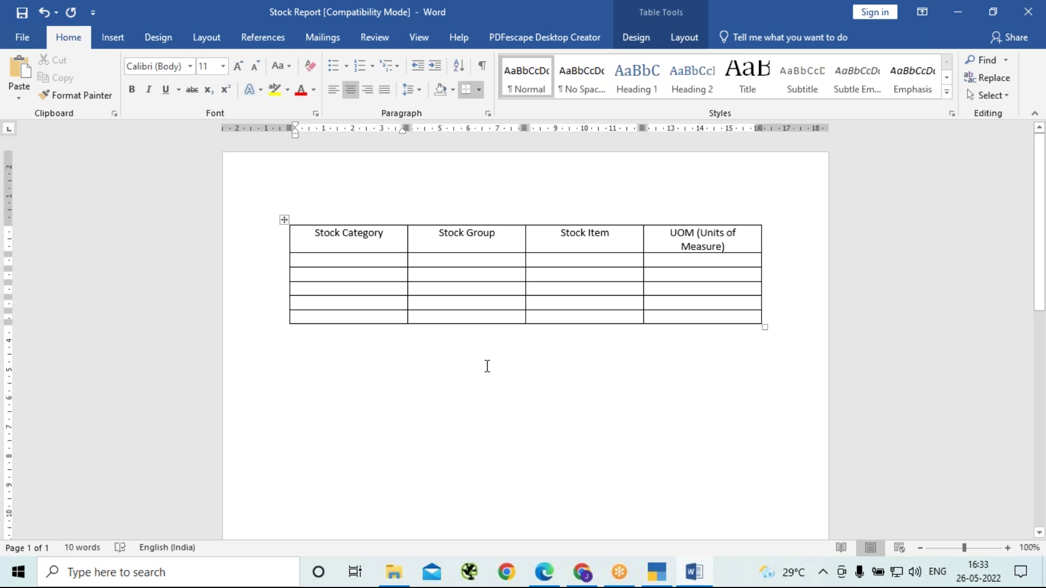
{"action": "type", "text": "Ele"}
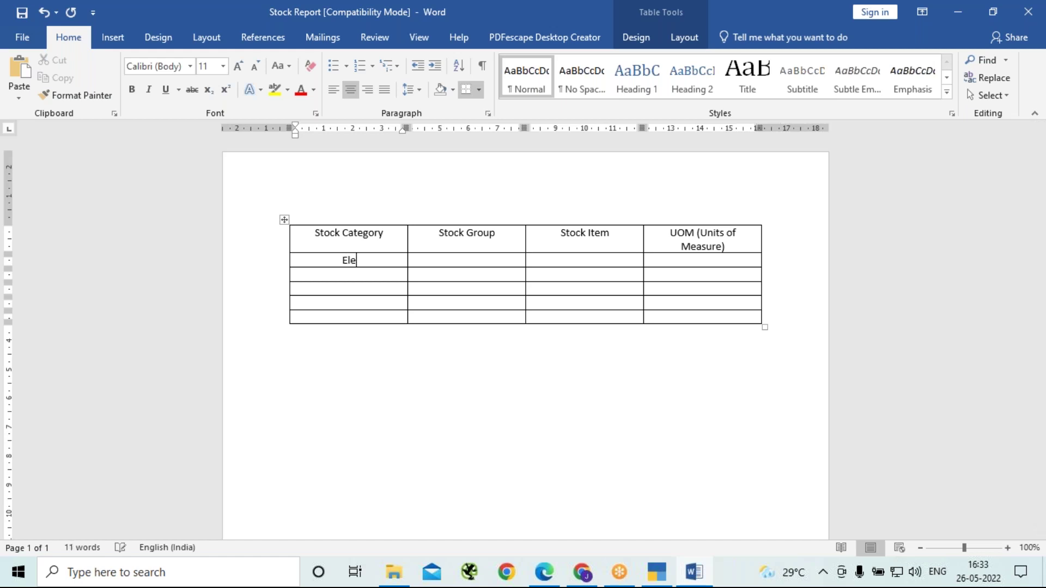
{"action": "type", "text": "ctronic Items"}
{"action": "key", "text": "Tab"}
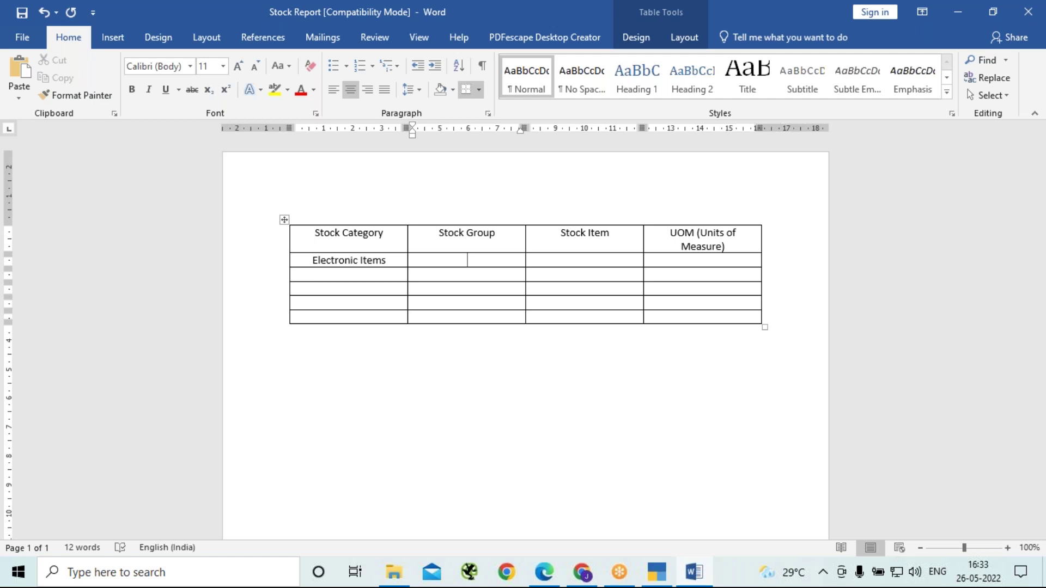
{"action": "type", "text": "Home Products"}
Enter Mixer grinder as the stock item in the first row below the headers
{"action": "left_click", "coordinate": [572, 261]}
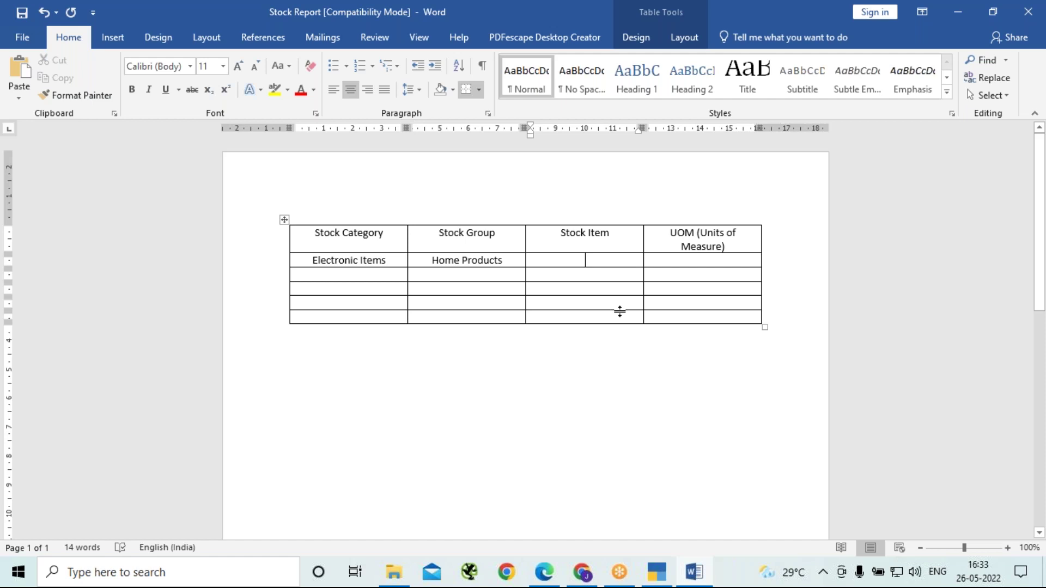
{"action": "type", "text": "Mixee"}
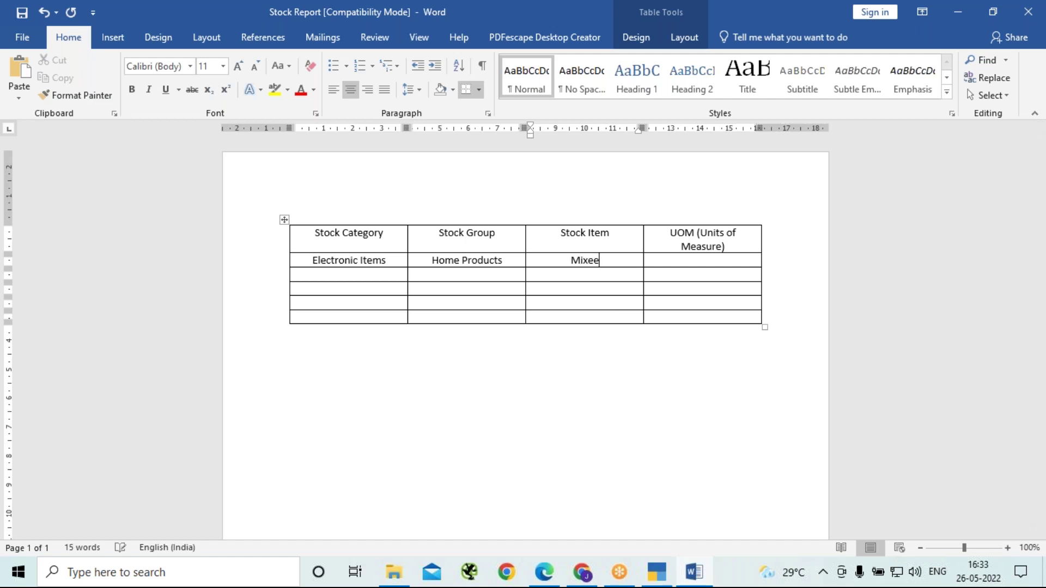
{"action": "key", "text": "BackSpace"}
{"action": "key", "text": "BackSpace"}
{"action": "type", "text": "er grinder"}
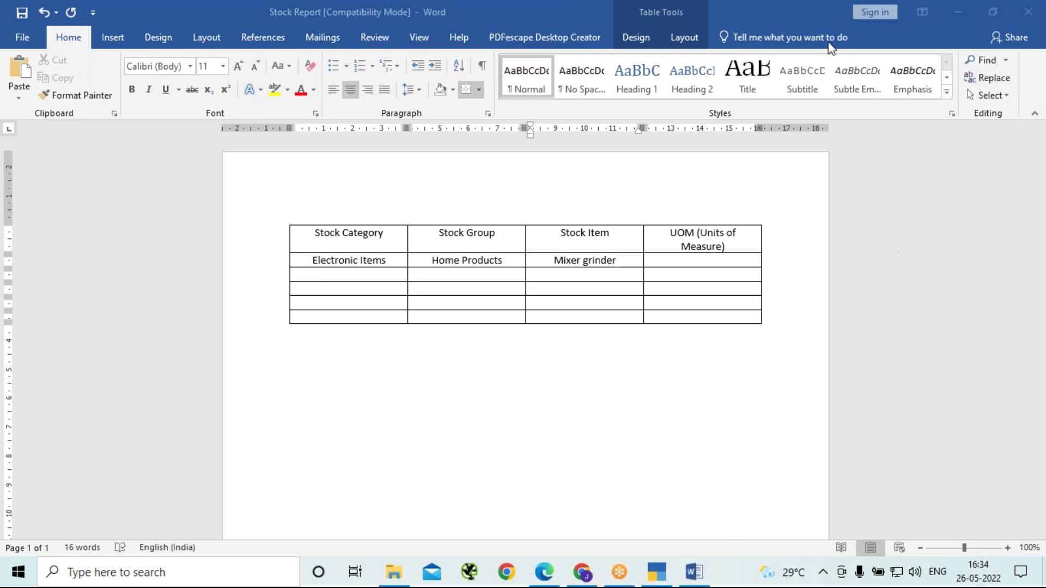
Change the last column's header to UOM (Units of Measurement)
{"action": "left_click", "coordinate": [683, 259]}
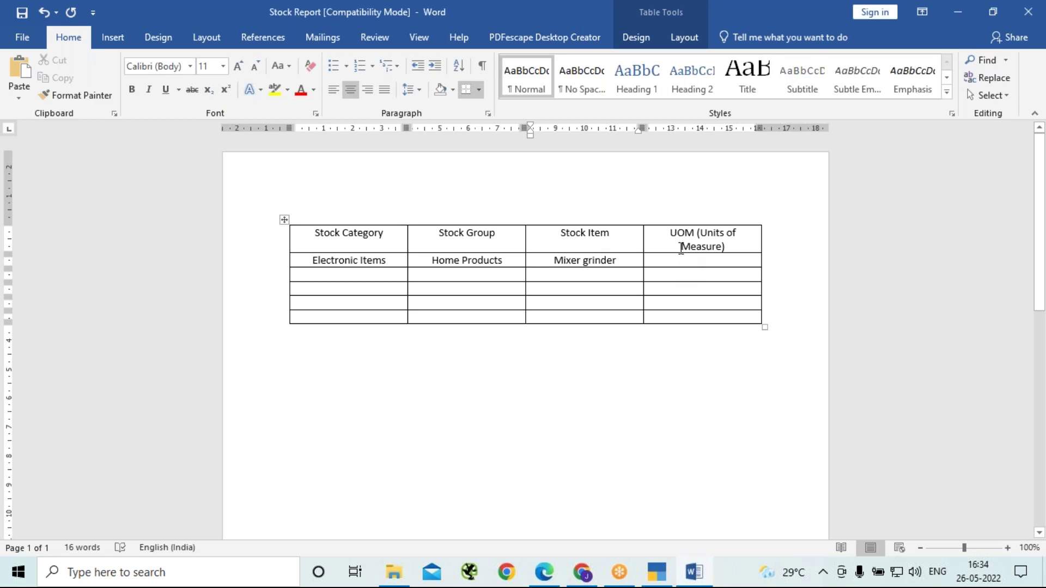
{"action": "left_click", "coordinate": [677, 261]}
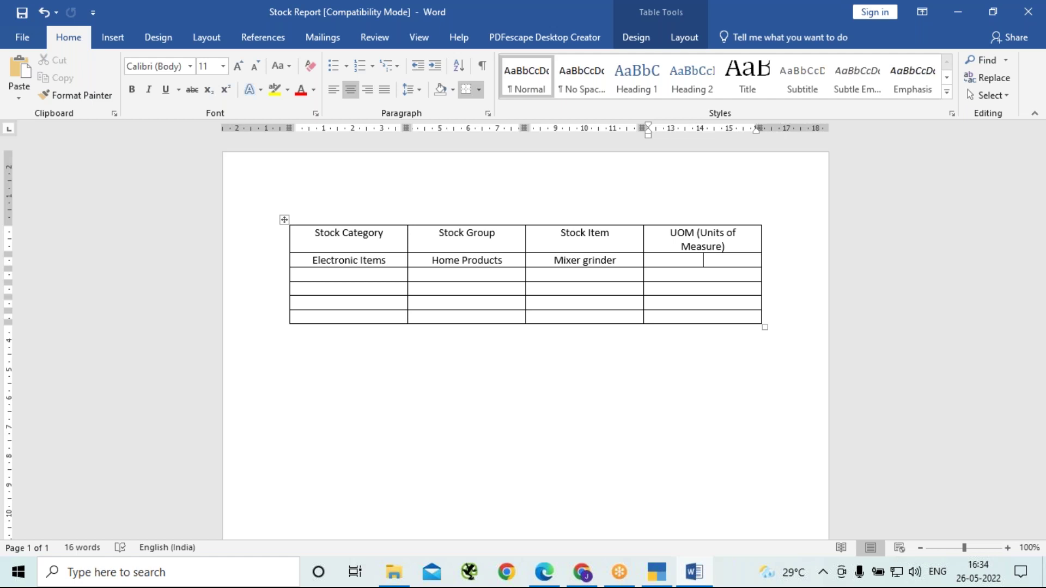
{"action": "left_click", "coordinate": [722, 247]}
{"action": "type", "text": "ment"}
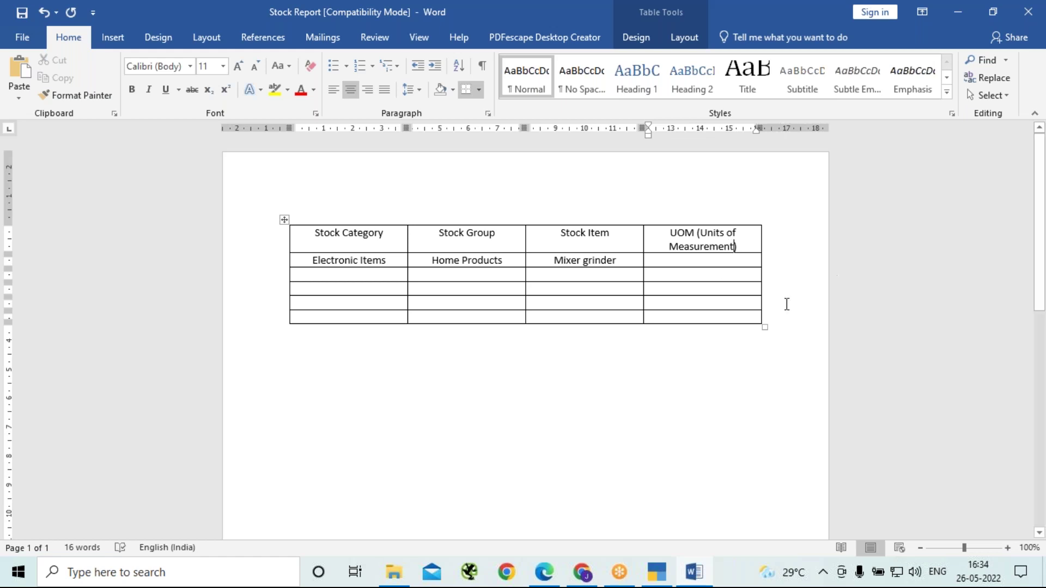
Save the document and enter Nos (Numbers) as the unit of measurement for Mixer grinder
{"action": "left_click", "coordinate": [708, 264]}
{"action": "key", "text": "ctrl+s"}
{"action": "type", "text": "Nos"}
{"action": "type", "text": "(Numbers)"}
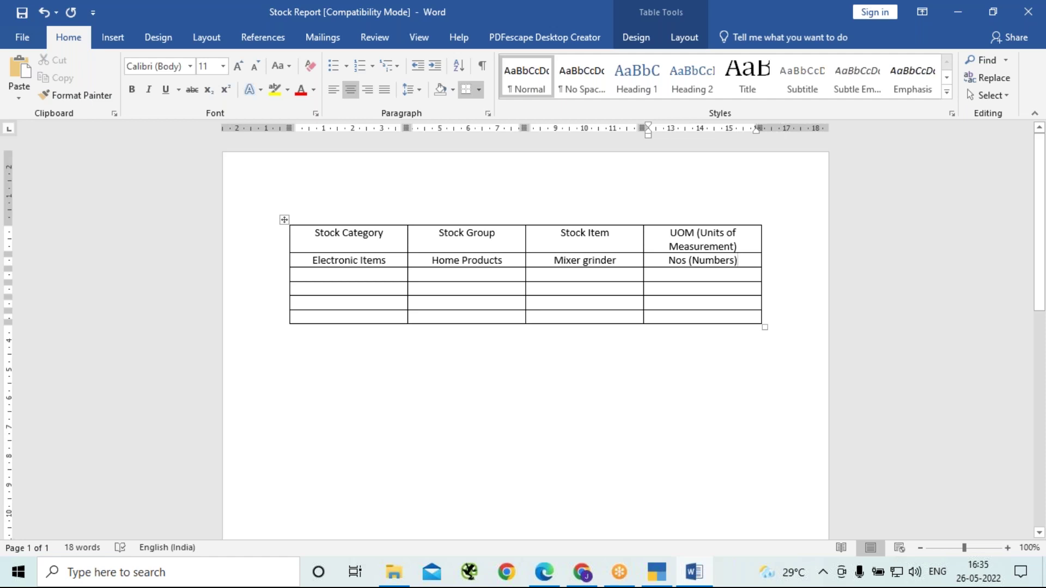
Copy the stock group Home Products into the second row below the headers
{"action": "left_click", "coordinate": [461, 276]}
{"action": "type", "text": "O"}
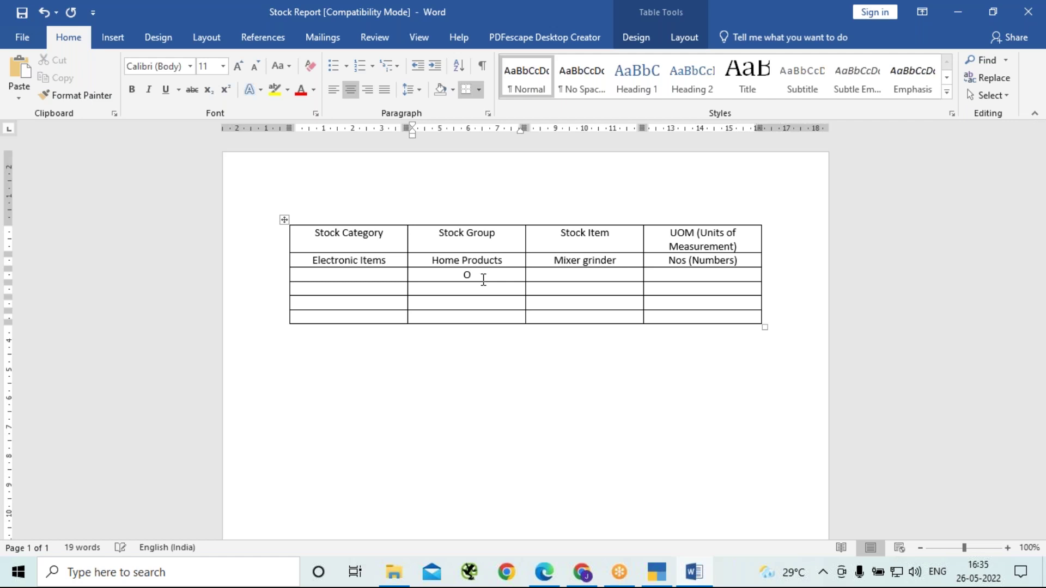
{"action": "key", "text": "BackSpace"}
{"action": "left_click_drag", "start_coordinate": [503, 260], "coordinate": [431, 261]}
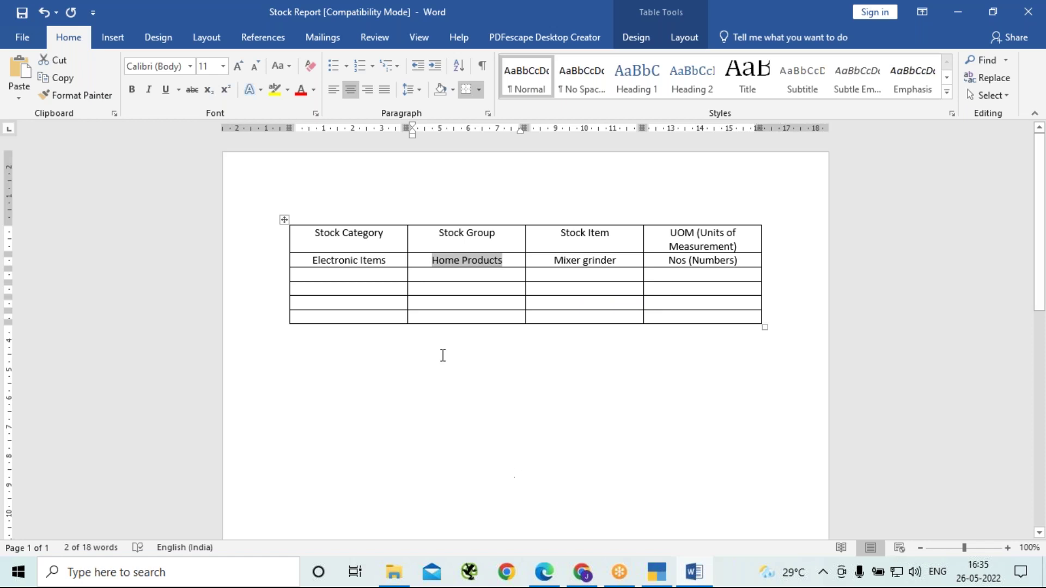
{"action": "left_click", "coordinate": [465, 274]}
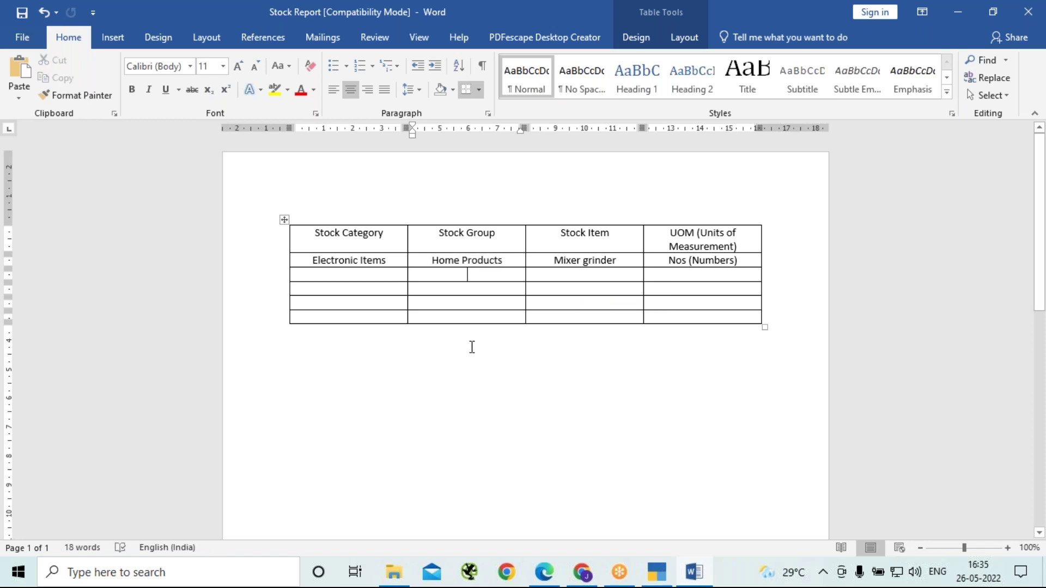
{"action": "type", "text": "Home Products"}
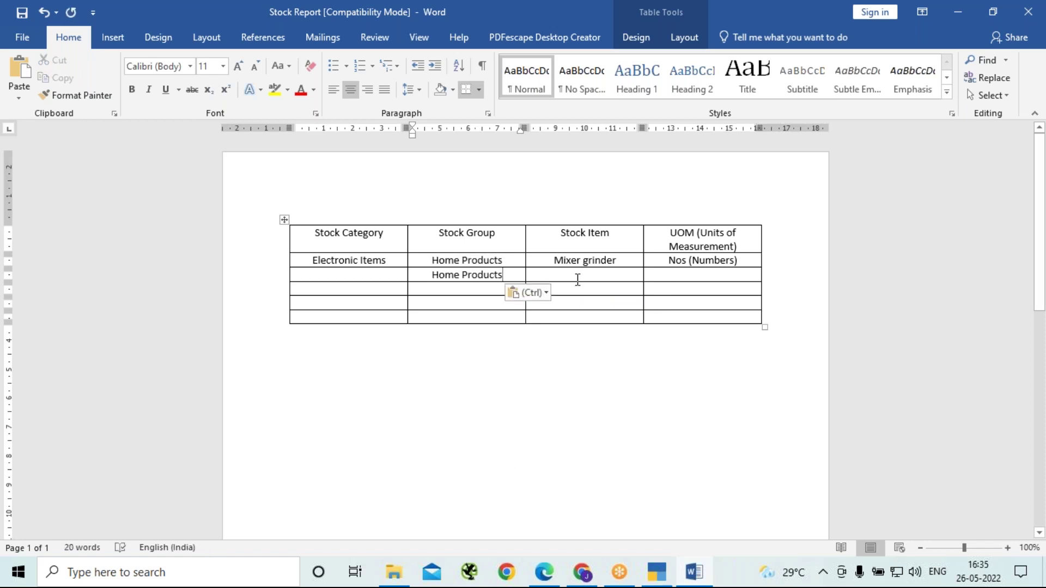
Save the document and enter Television as the stock item in the second Home Products row
{"action": "left_click", "coordinate": [578, 275]}
{"action": "key", "text": "ctrl+s"}
{"action": "type", "text": "Tele"}
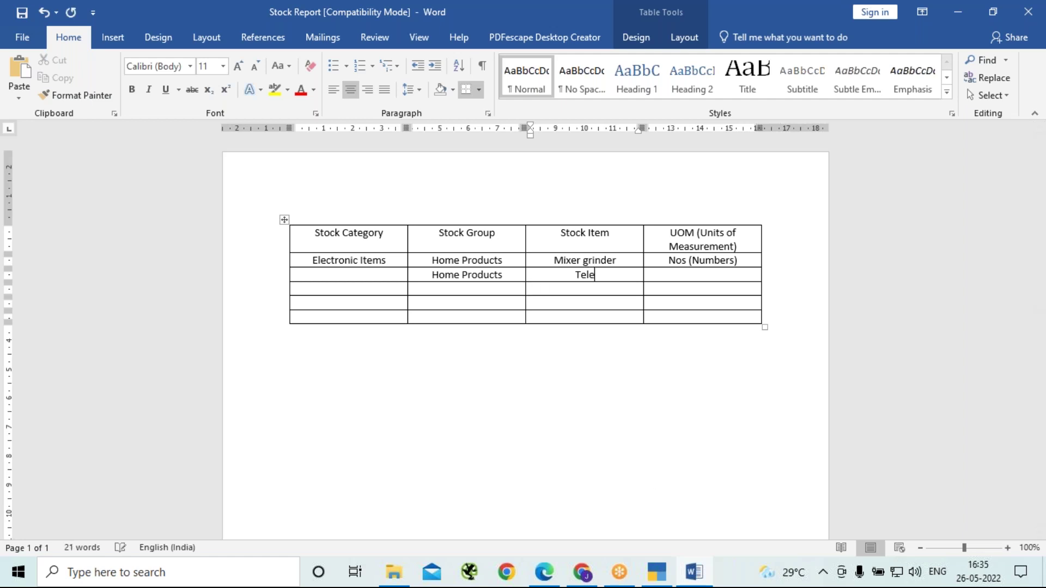
{"action": "type", "text": "vision"}
{"action": "key", "text": "Tab"}
{"action": "type", "text": "Nos"}
{"action": "key", "text": "BackSpace"}
{"action": "key", "text": "BackSpace"}
{"action": "key", "text": "BackSpace"}
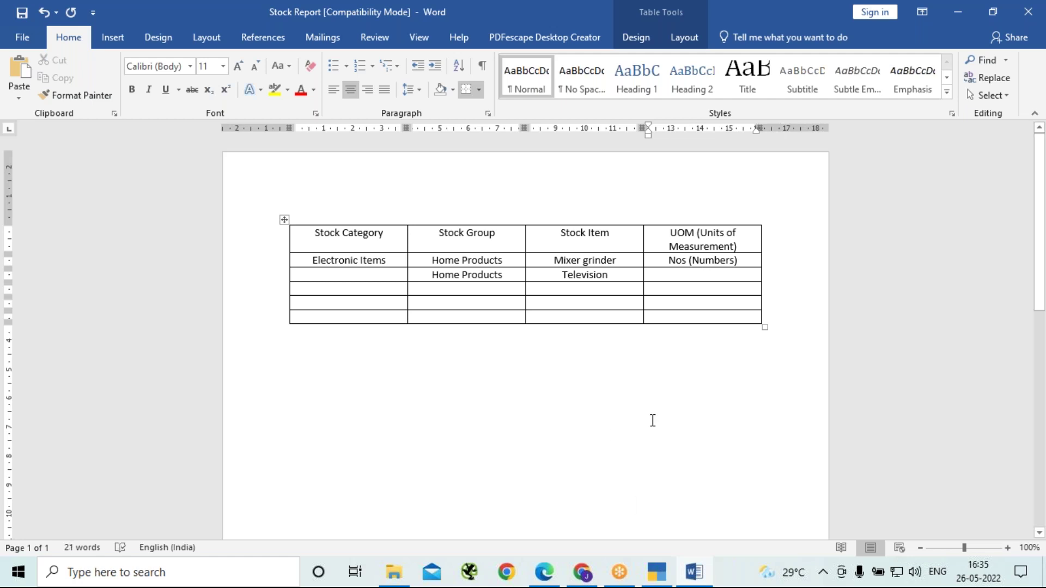
Copy Nos (Numbers) from the Mixer grinder row as the unit of measurement for Television
{"action": "left_click_drag", "start_coordinate": [739, 262], "coordinate": [670, 254]}
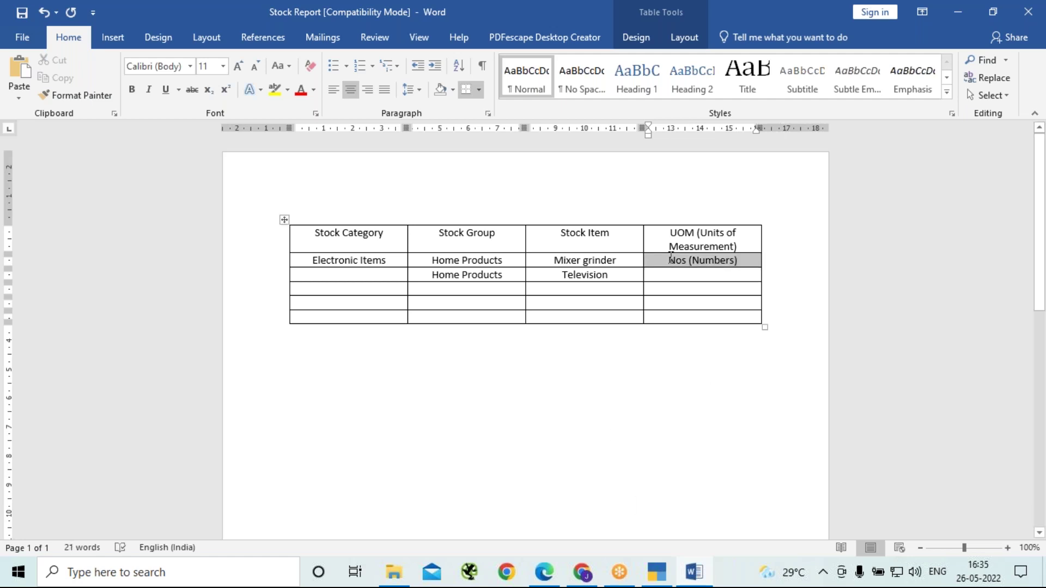
{"action": "left_click", "coordinate": [694, 275]}
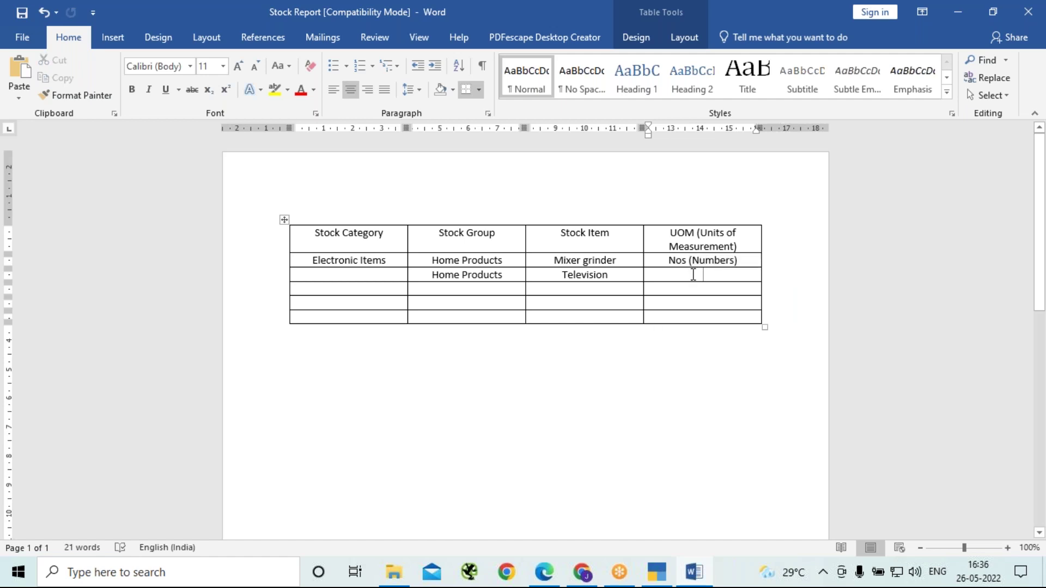
{"action": "type", "text": "Nos (Numbers)"}
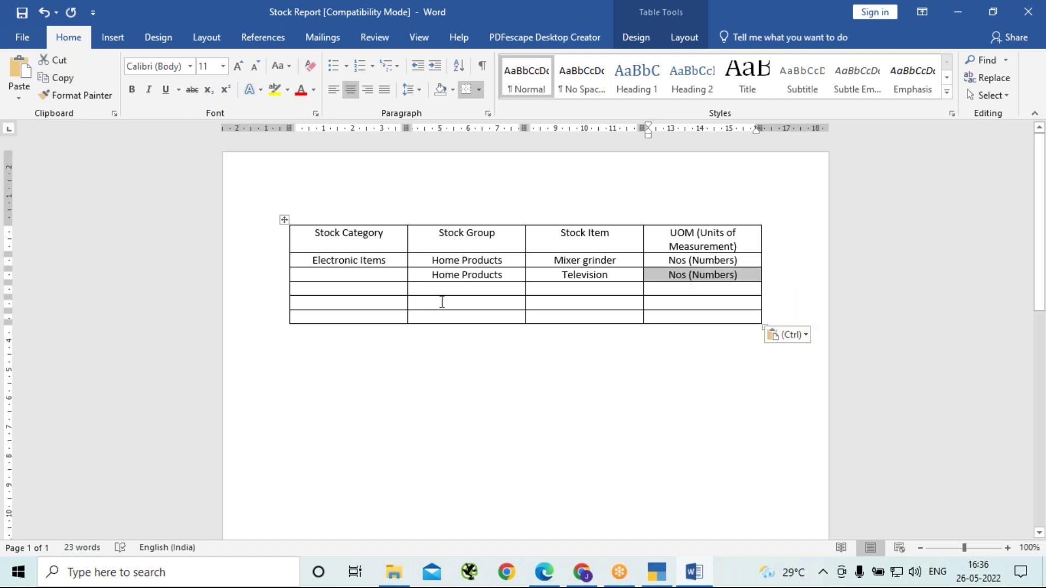
Fill the row below Television with stock group Office Products, stock item Laptop and unit Pcs (Pieces)
{"action": "left_click", "coordinate": [442, 290]}
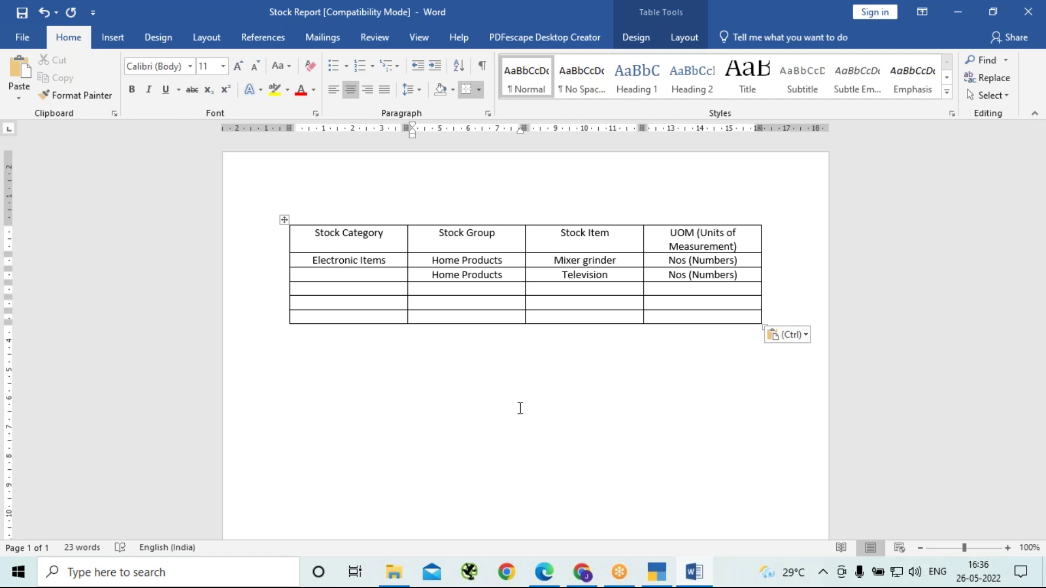
{"action": "type", "text": "Offi"}
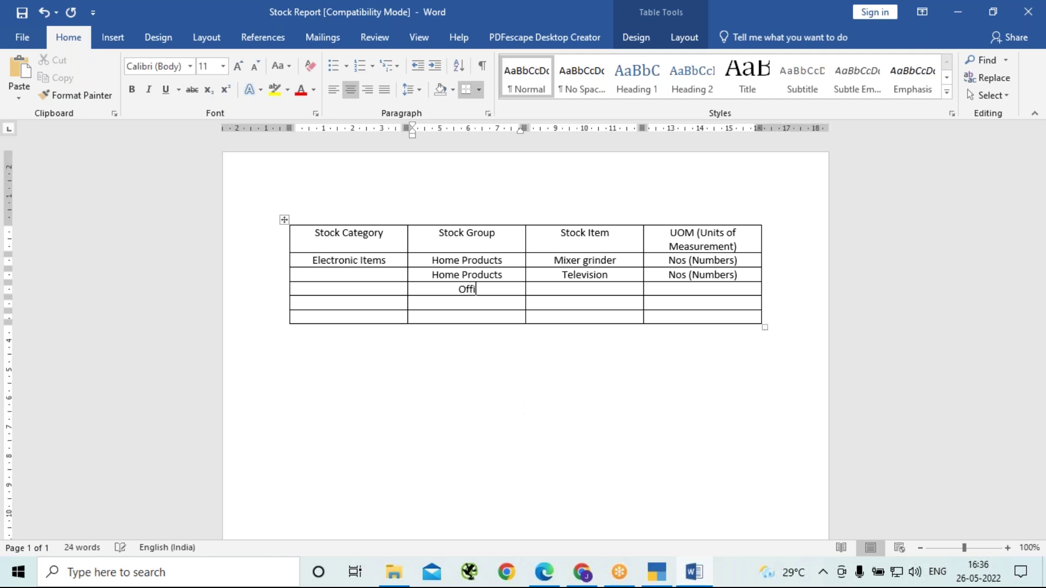
{"action": "type", "text": "ce Products"}
{"action": "left_click", "coordinate": [586, 289]}
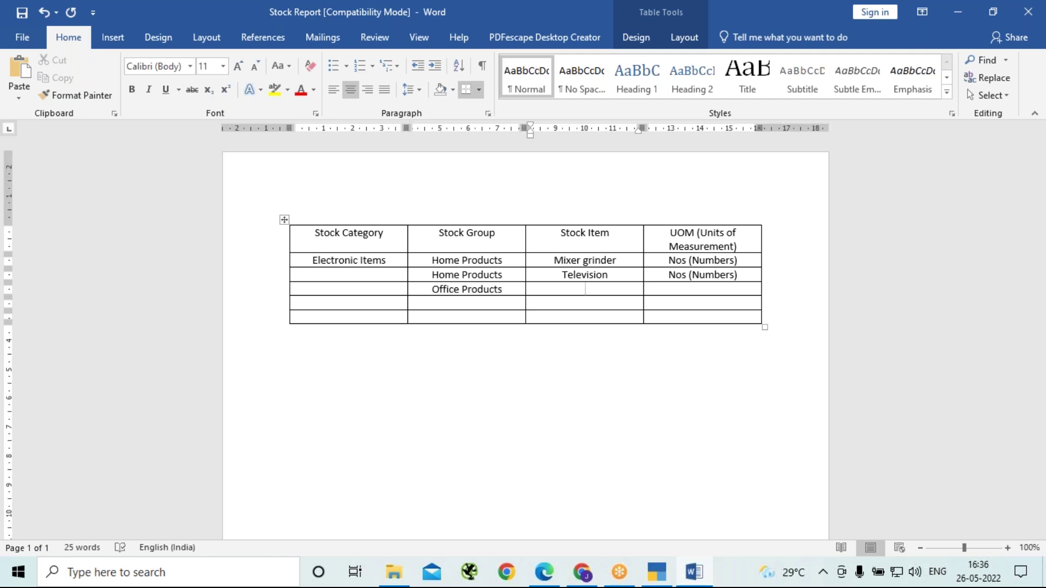
{"action": "type", "text": "Laptop"}
{"action": "left_click", "coordinate": [704, 290]}
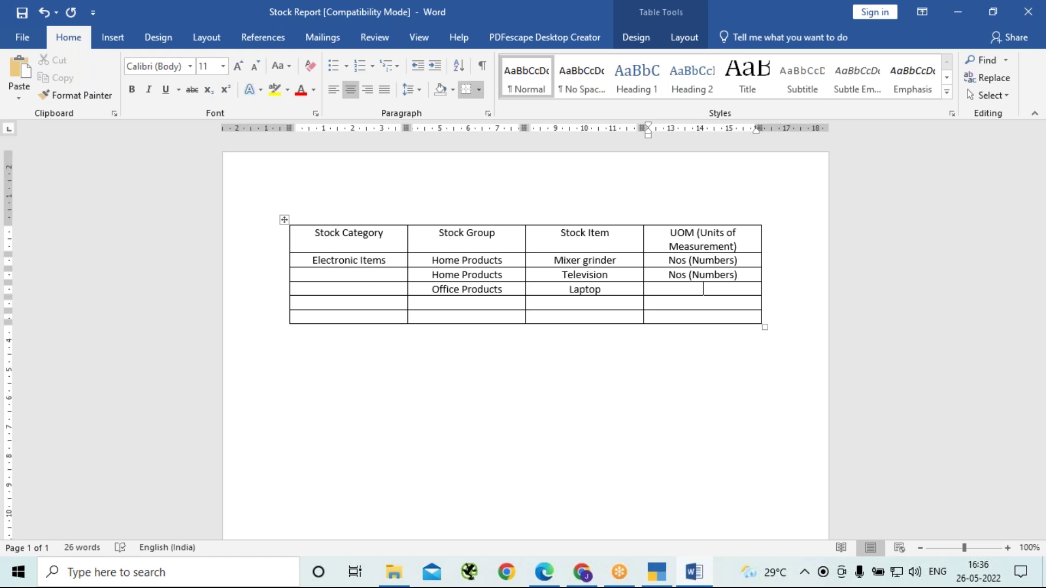
{"action": "type", "text": "Pcs (Pieces)"}
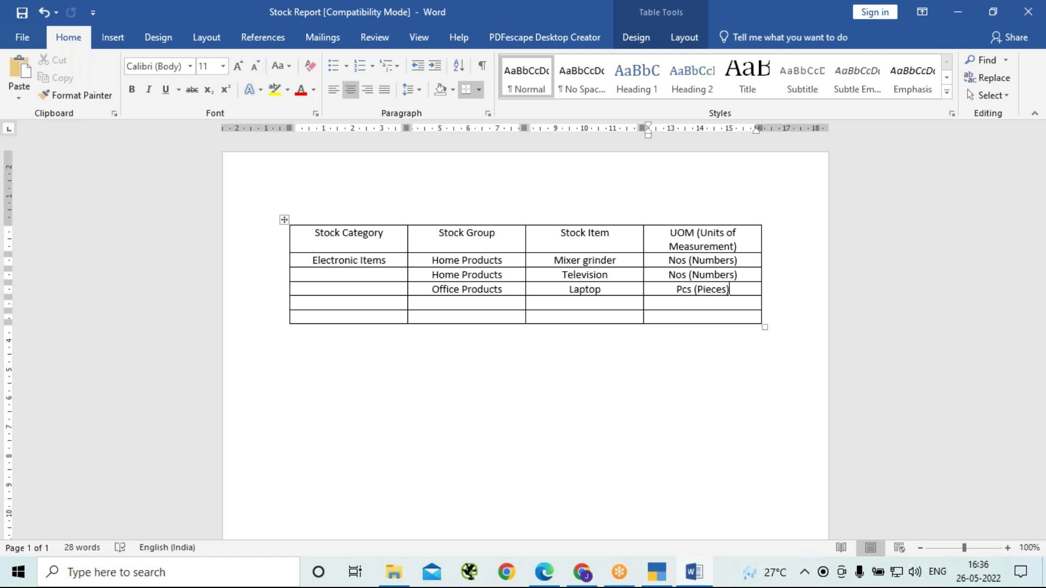
Enter Furniture as the stock category in the row below Laptop
{"action": "left_click", "coordinate": [351, 303]}
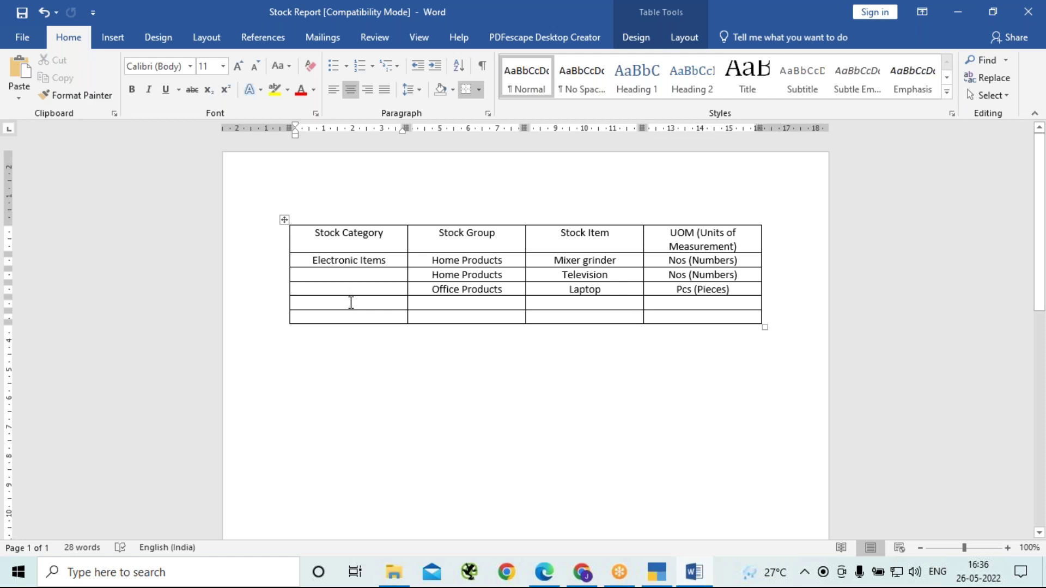
{"action": "type", "text": "F"}
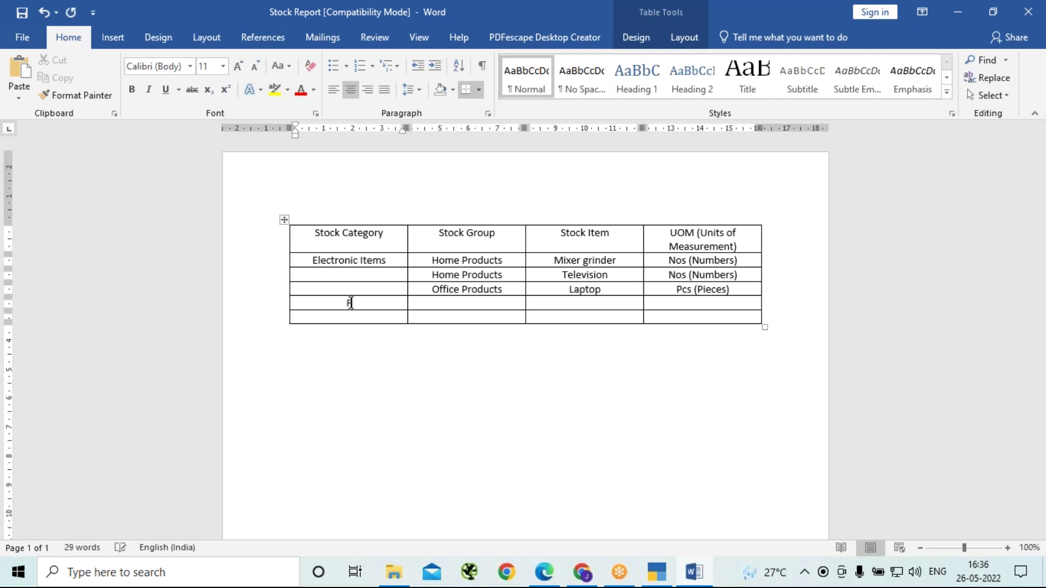
{"action": "type", "text": "urni"}
{"action": "type", "text": "ture"}
{"action": "key", "text": "Tab"}
Copy the stock groups Home Products and Office Products into the last two rows, starting beside Furniture
{"action": "left_click_drag", "start_coordinate": [426, 273], "coordinate": [510, 282]}
{"action": "key", "text": "ctrl+c"}
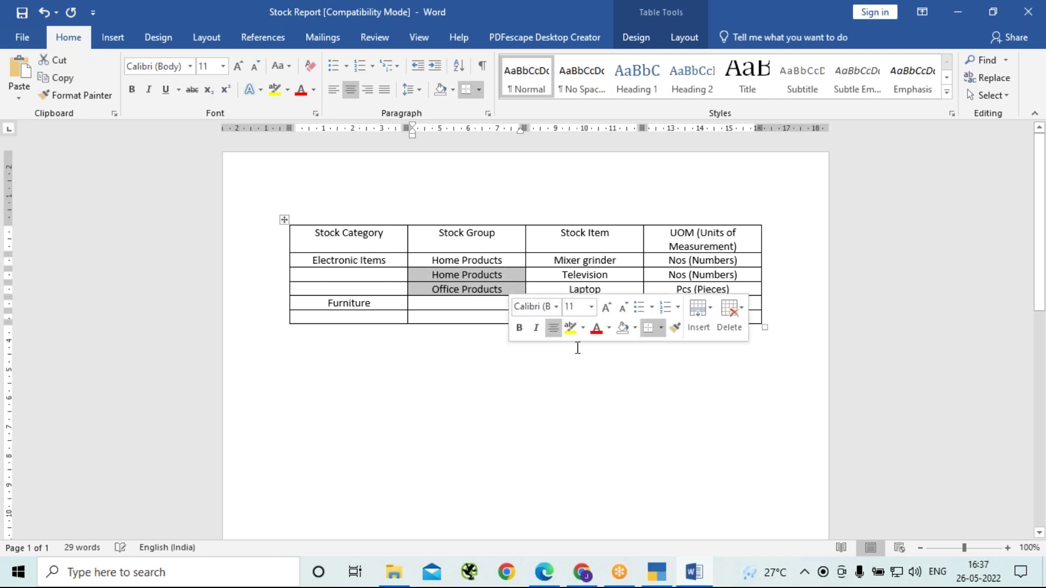
{"action": "left_click", "coordinate": [442, 301]}
{"action": "key", "text": "ctrl+v"}
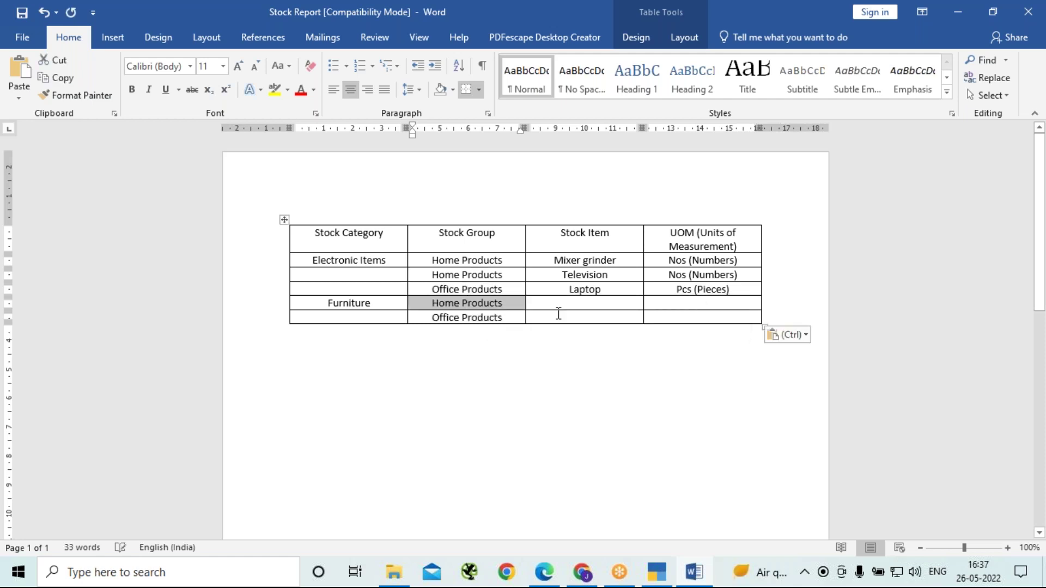
Enter Sofa as the stock item in the Furniture row
{"action": "left_click", "coordinate": [570, 306]}
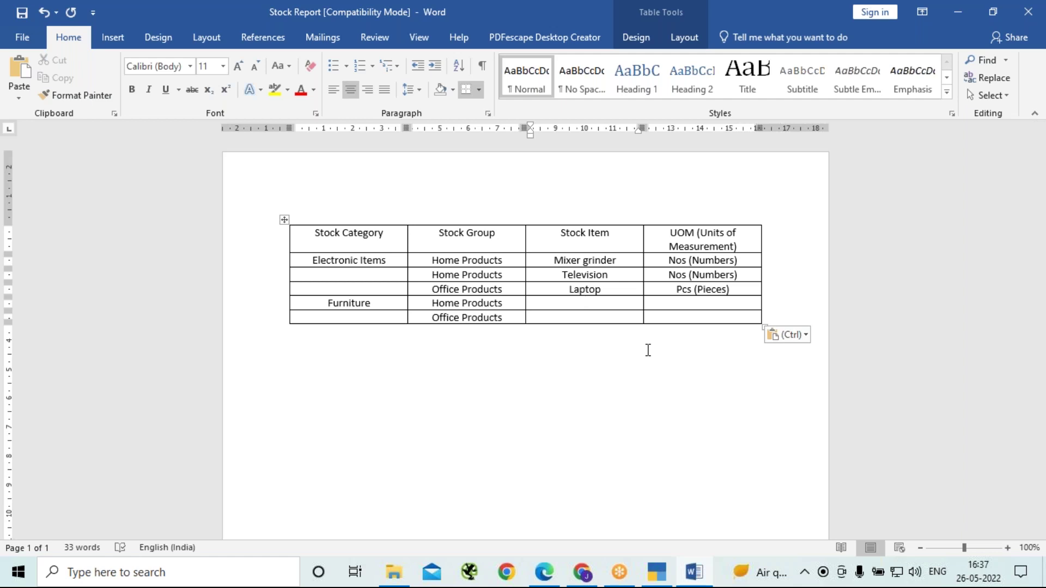
{"action": "type", "text": "Sofa"}
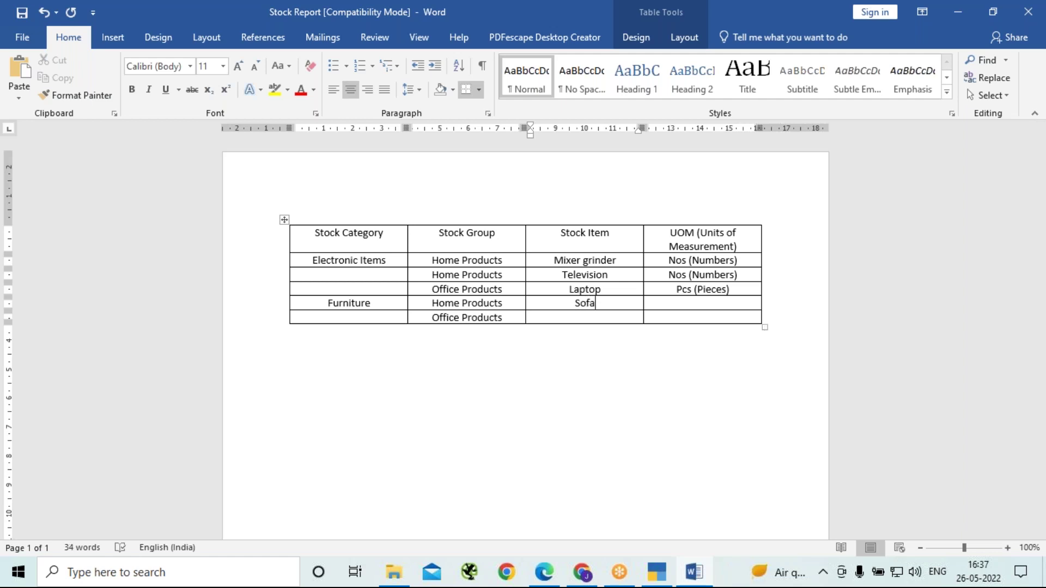
{"action": "key", "text": "Tab"}
Enter 1st (set) – 3pcs (pieces) as the unit of measurement for Sofa
{"action": "type", "text": "1st-"}
{"action": "key", "text": "BackSpace"}
{"action": "key", "text": "BackSpace"}
{"action": "key", "text": "BackSpace"}
{"action": "type", "text": "st"}
{"action": "type", "text": " -"}
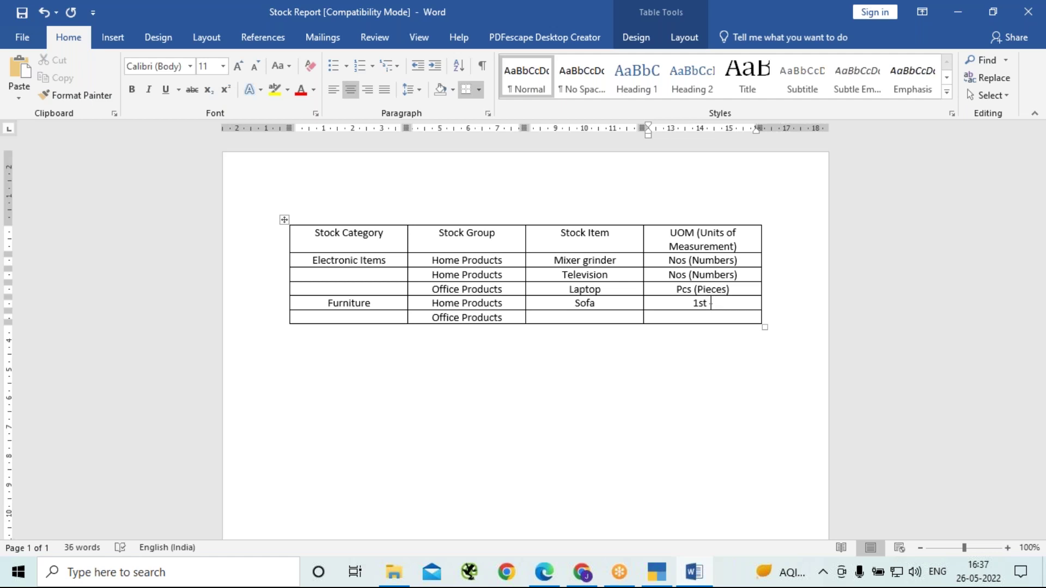
{"action": "type", "text": "(se"}
{"action": "type", "text": "t"}
{"action": "type", "text": ")"}
{"action": "key", "text": "Right"}
{"action": "key", "text": "Right"}
{"action": "type", "text": "3pcs"}
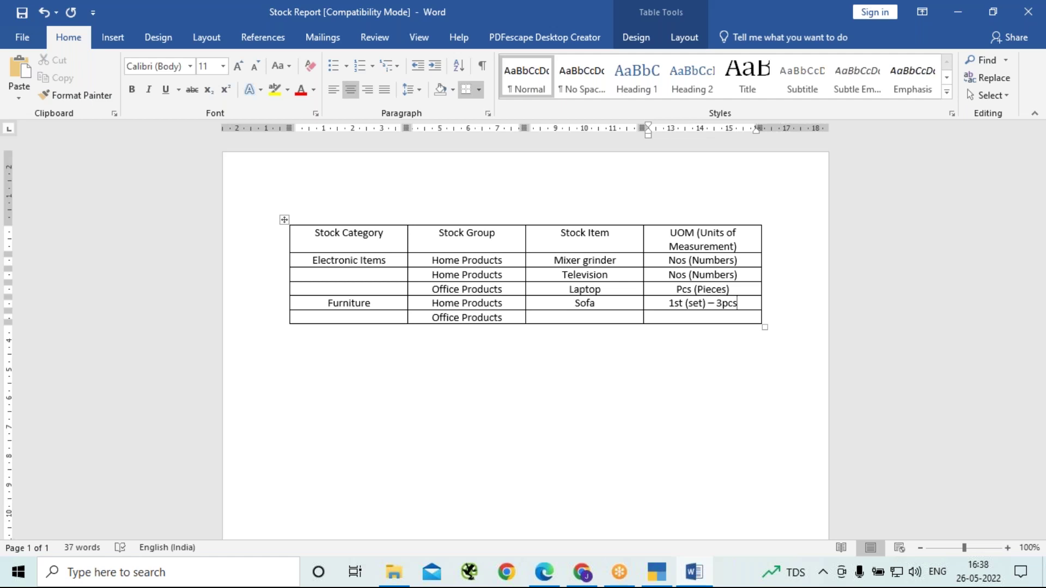
{"action": "type", "text": "("}
{"action": "type", "text": "pie"}
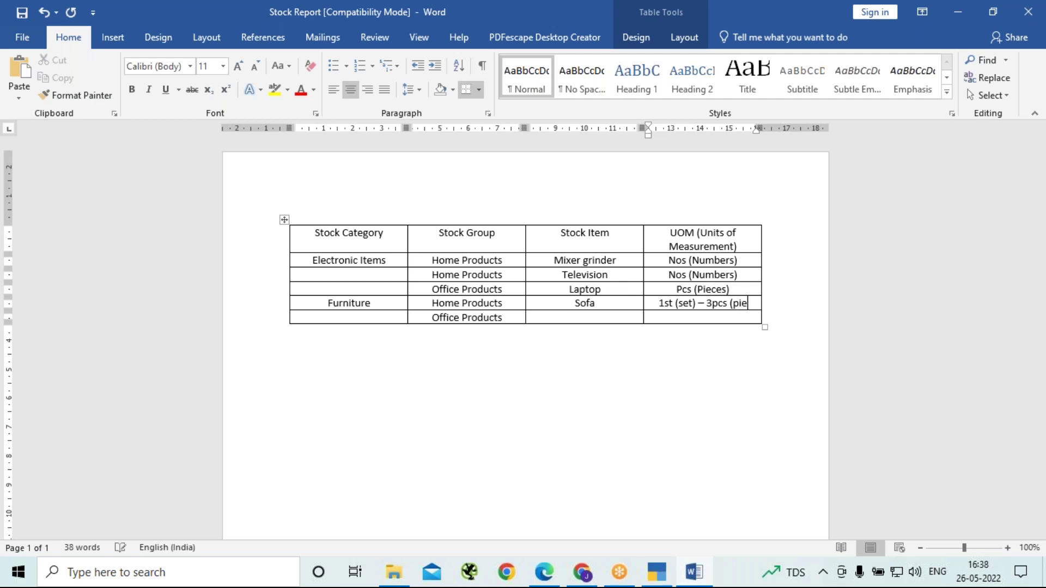
{"action": "type", "text": "ces)"}
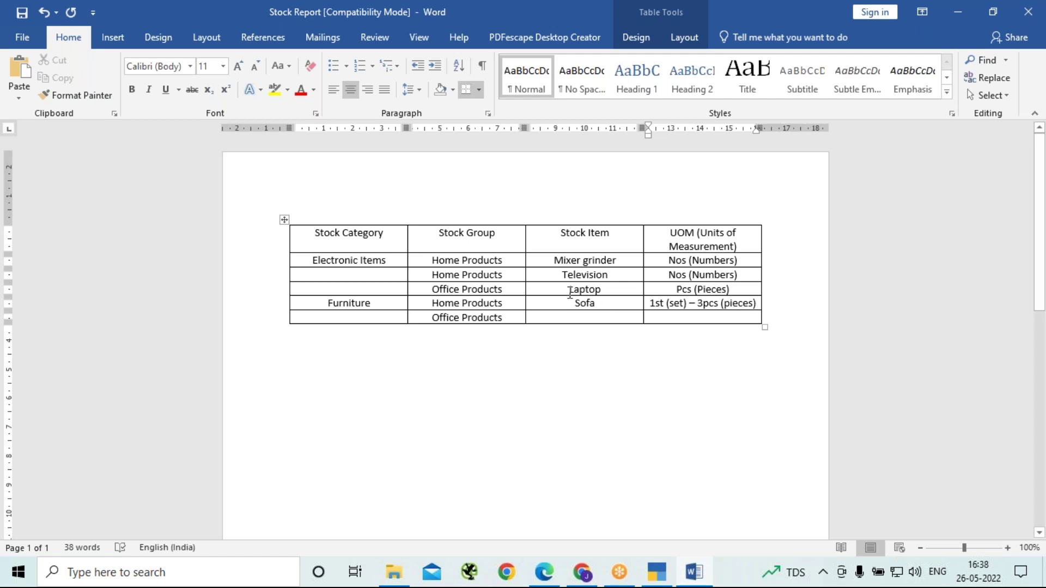
Enter Rolling Chair as the stock item in the last Office Products row
{"action": "left_click", "coordinate": [572, 319]}
{"action": "type", "text": "Rollin"}
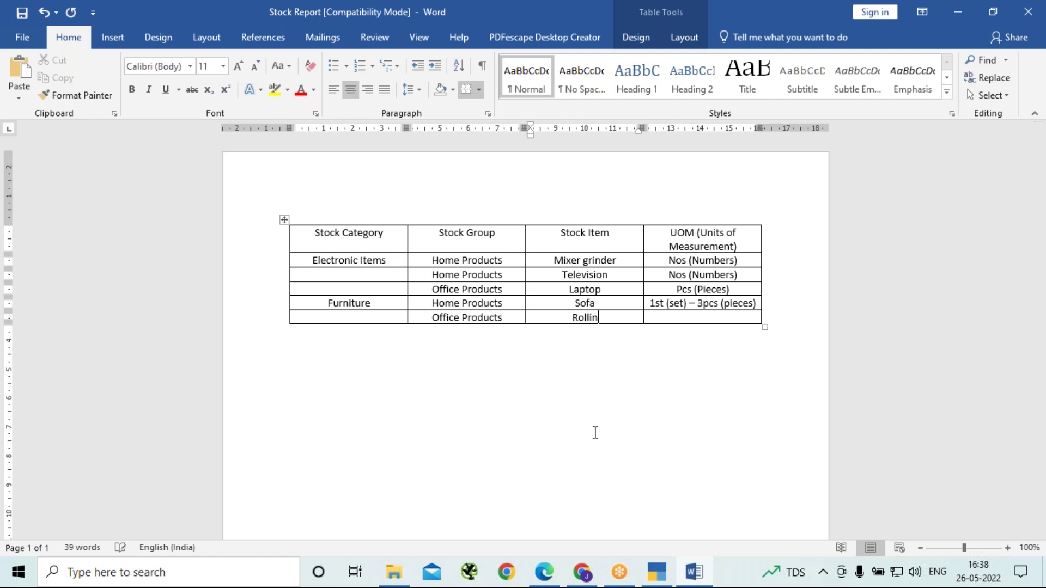
{"action": "type", "text": "g Chair"}
{"action": "left_click", "coordinate": [703, 318]}
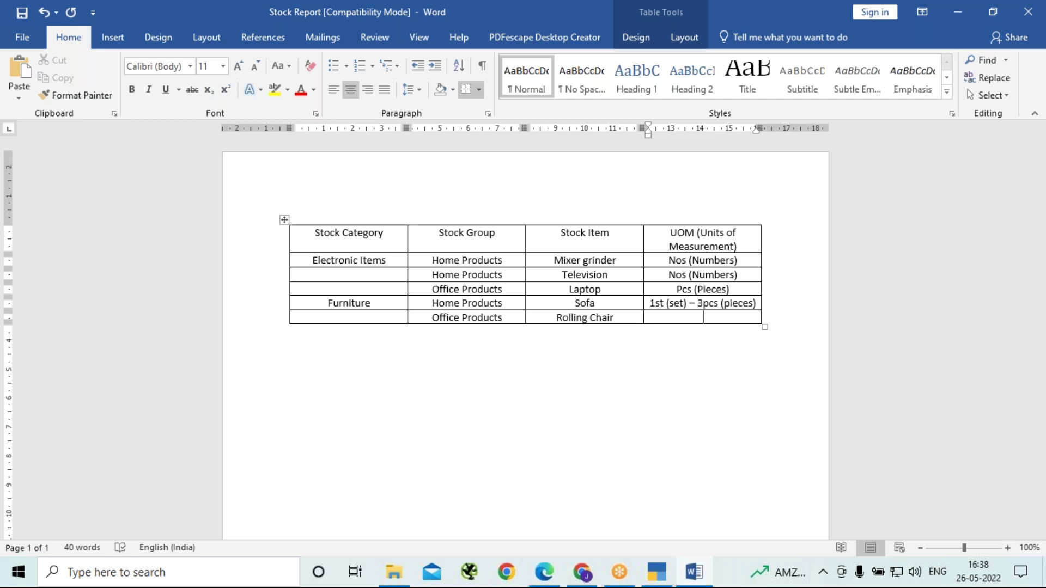
{"action": "type", "text": "Pcs"}
{"action": "key", "text": "BackSpace"}
{"action": "key", "text": "BackSpace"}
{"action": "key", "text": "BackSpace"}
Copy the Laptop row's unit Pcs (Pieces) into the Rolling Chair row and save the document
{"action": "left_click_drag", "start_coordinate": [732, 291], "coordinate": [677, 287]}
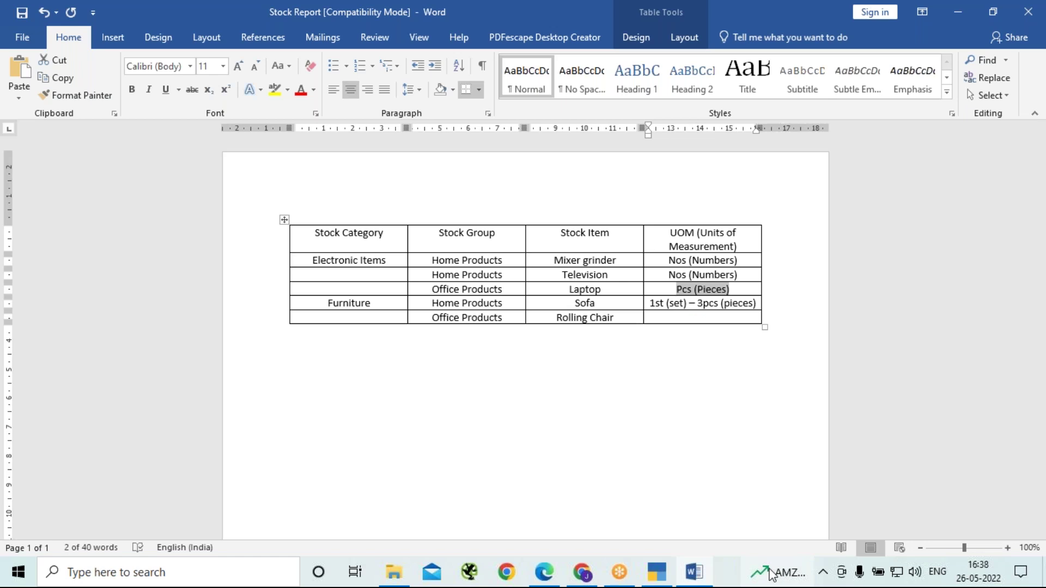
{"action": "left_click", "coordinate": [675, 330]}
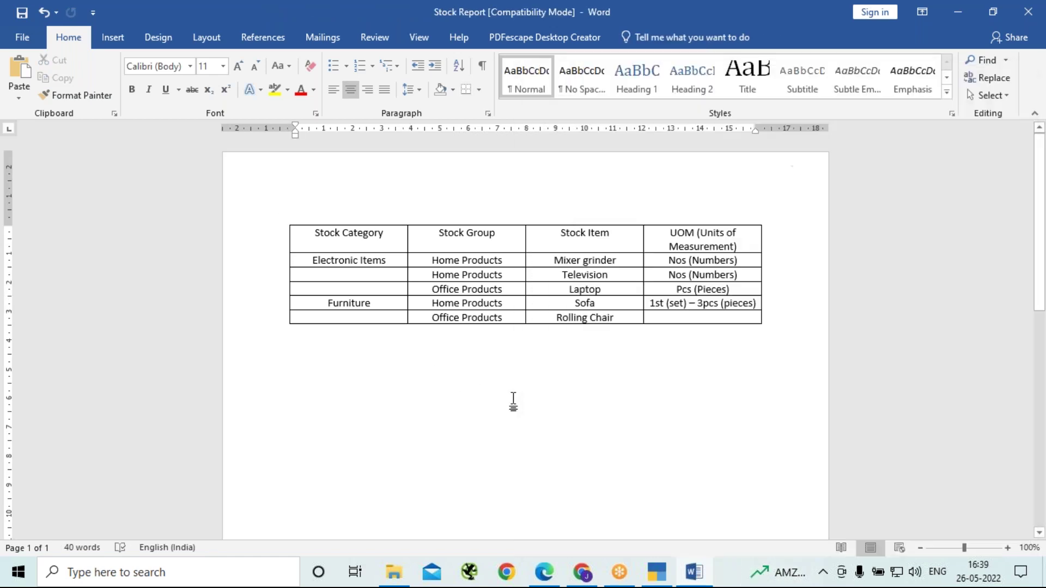
{"action": "left_click", "coordinate": [724, 319]}
{"action": "type", "text": "Pcs (Pieces)"}
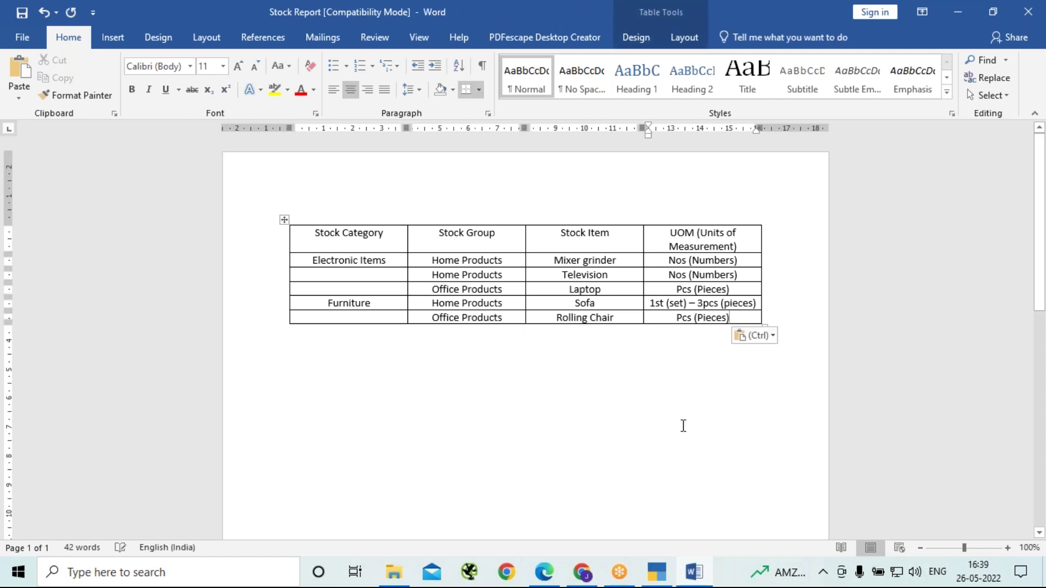
{"action": "left_click", "coordinate": [681, 436]}
{"action": "key", "text": "ctrl+s"}
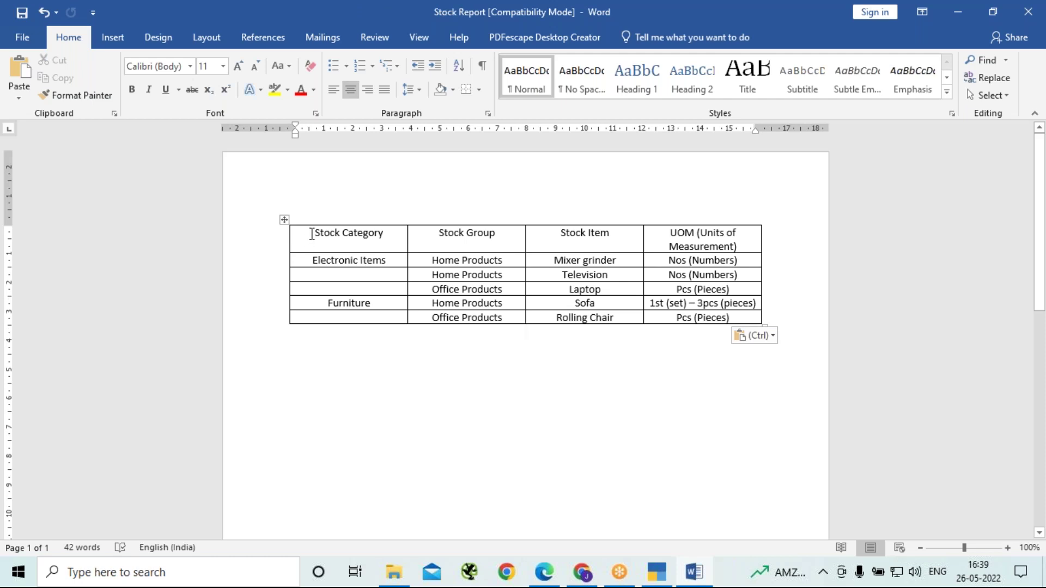
Make the stock table's header row bold and save the document
{"action": "left_click_drag", "start_coordinate": [320, 233], "coordinate": [724, 240]}
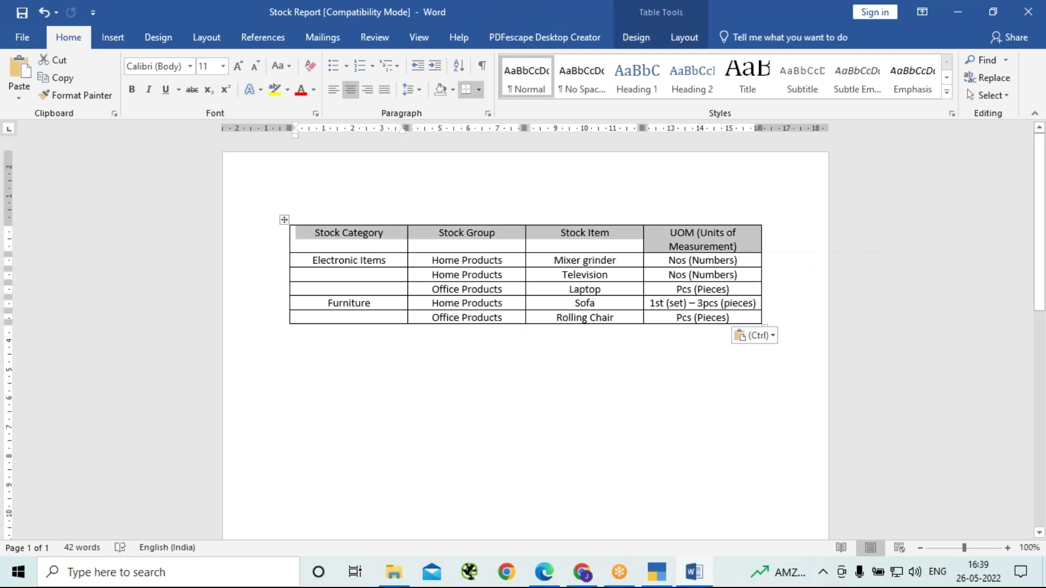
{"action": "left_click", "coordinate": [133, 89]}
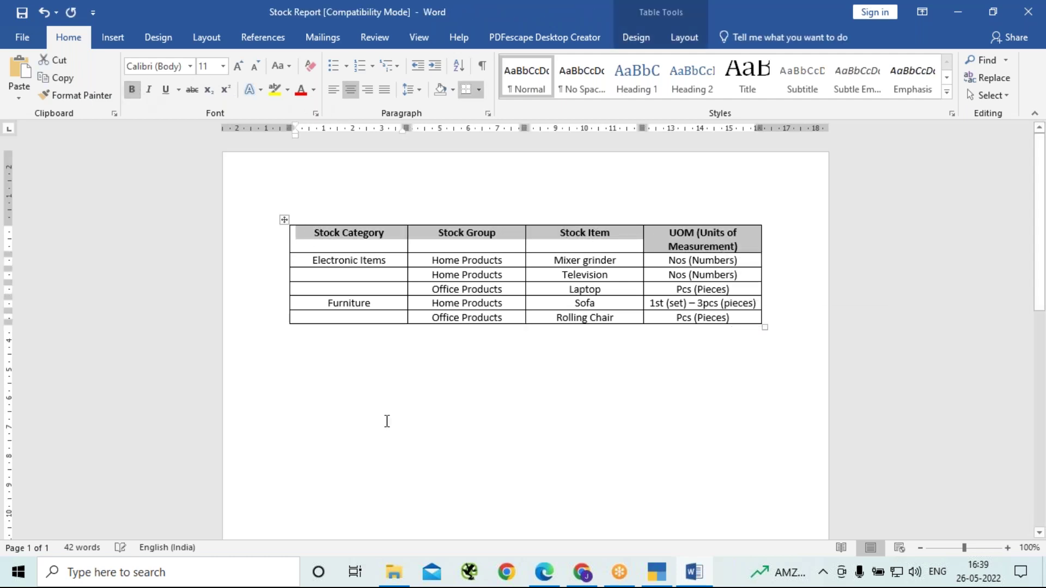
{"action": "left_click", "coordinate": [604, 407]}
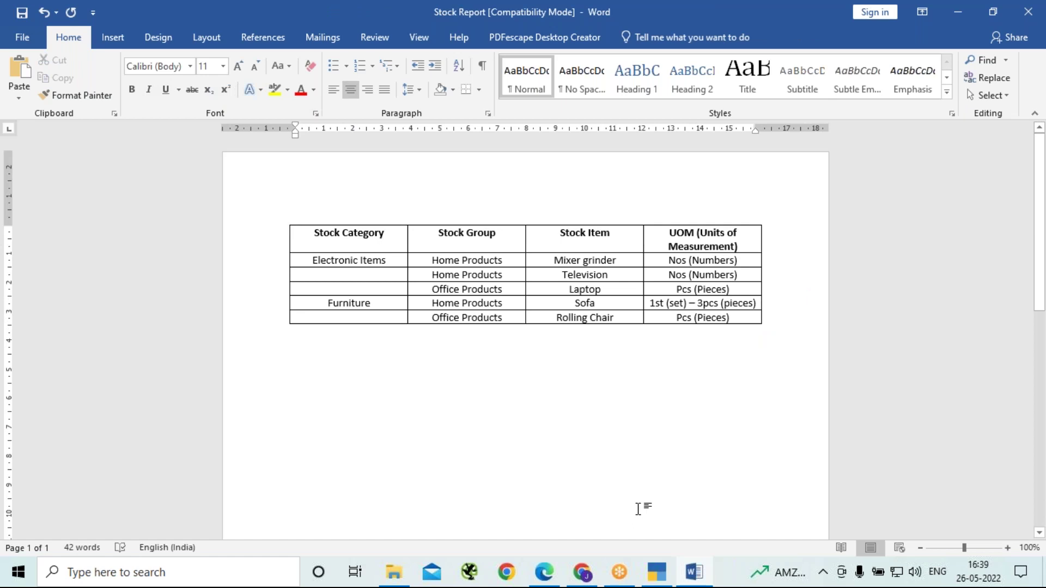
{"action": "key", "text": "ctrl+s"}
{"action": "left_click", "coordinate": [788, 25]}
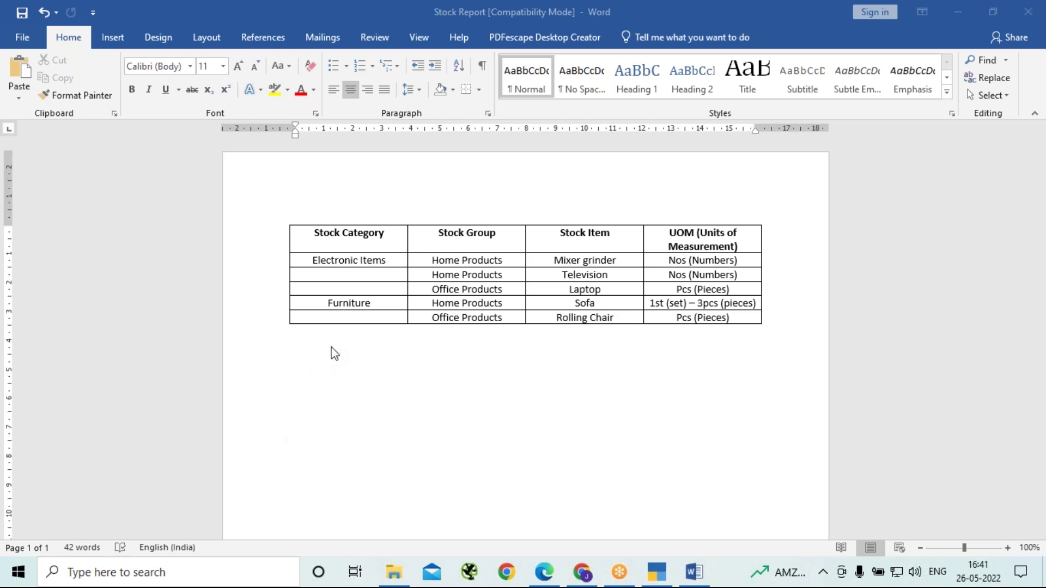
{"action": "left_click", "coordinate": [355, 378]}
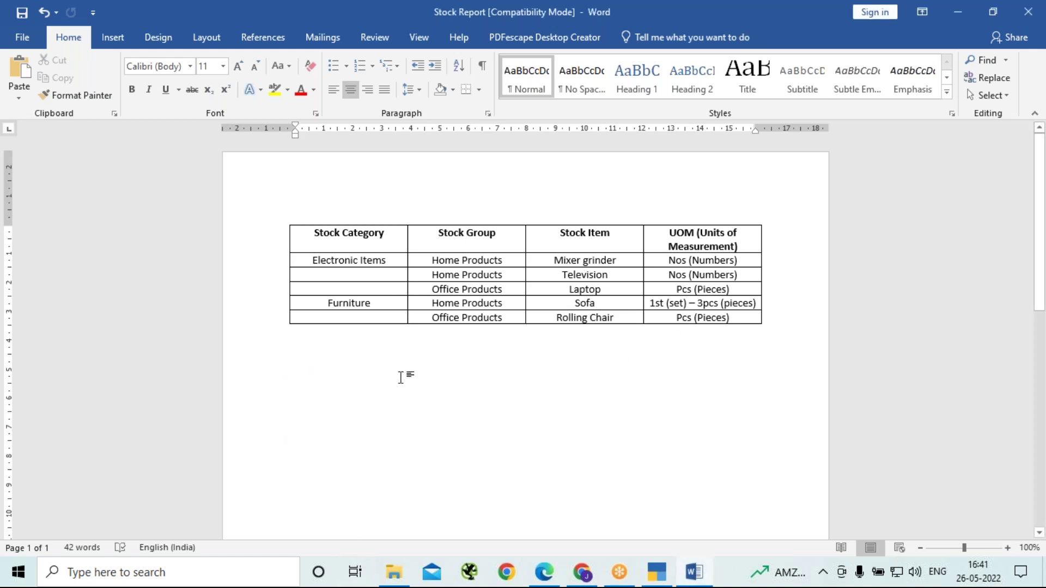
{"action": "left_click", "coordinate": [790, 316]}
{"action": "key", "text": "Return"}
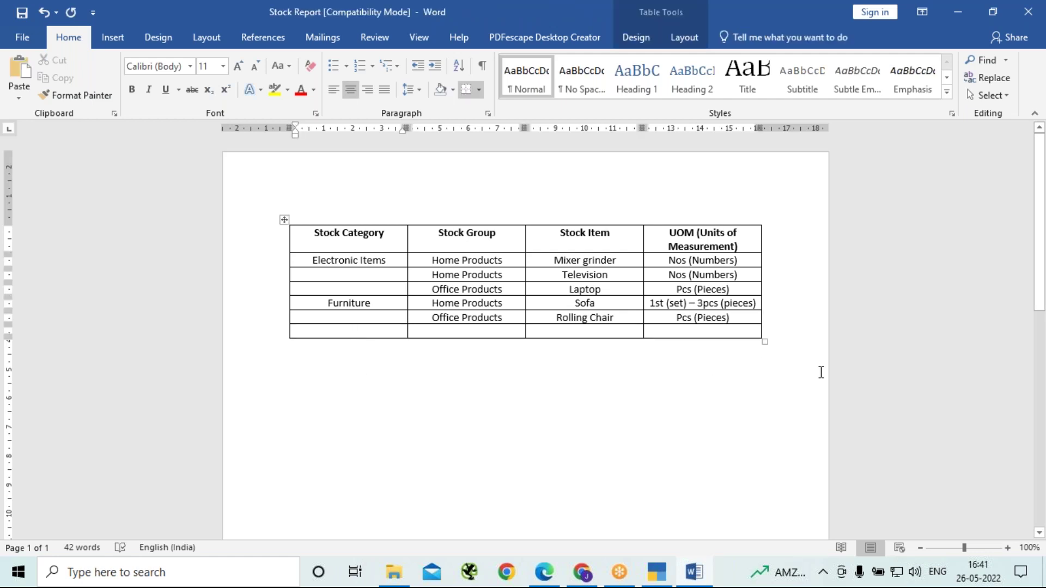
{"action": "key", "text": "ctrl+z"}
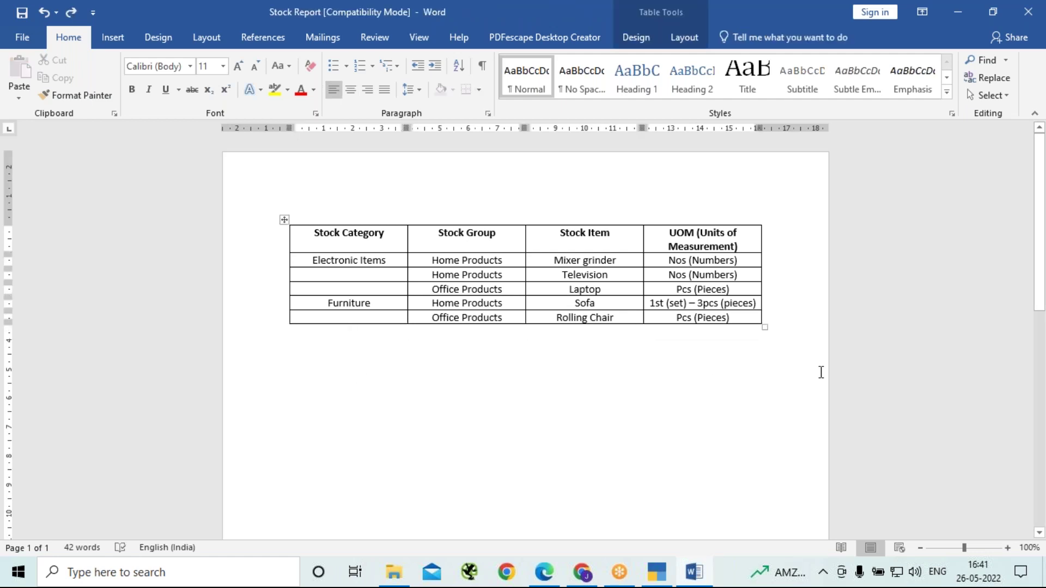
Add a left-aligned line "Godown – Store house of the inventory" below the stock table, leaving a blank line between them
{"action": "key", "text": "Down"}
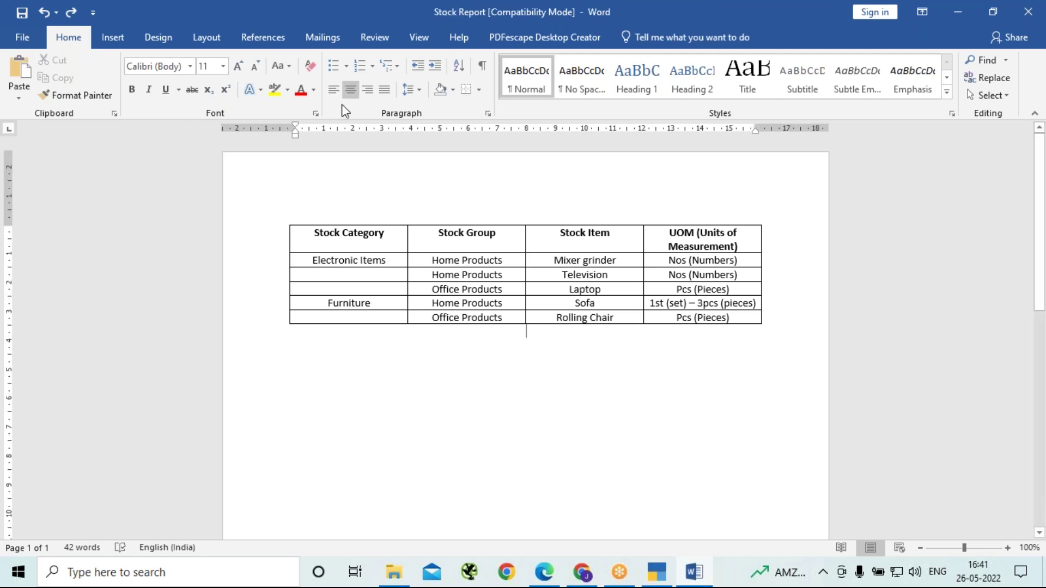
{"action": "left_click", "coordinate": [335, 90]}
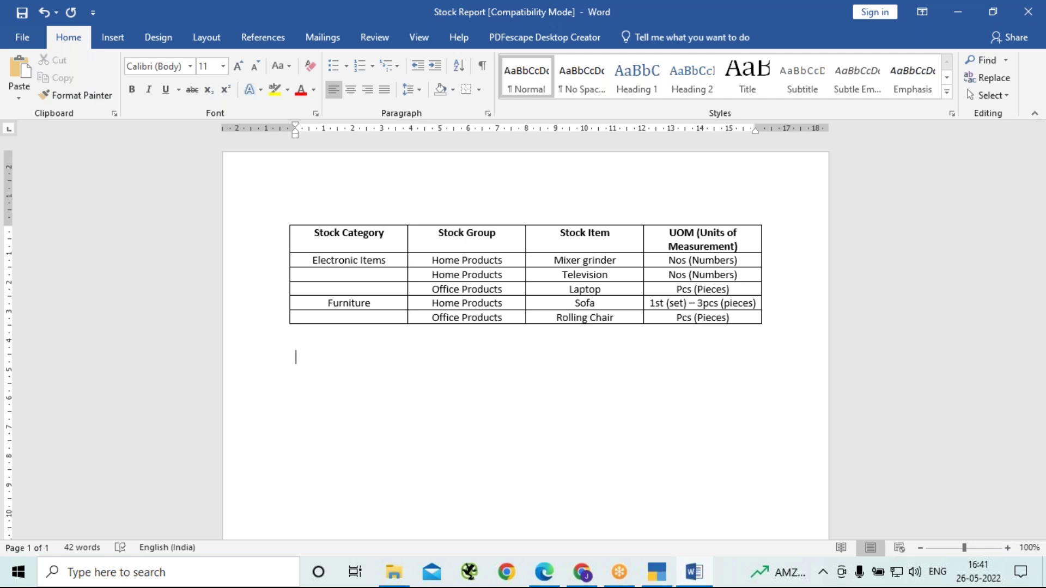
{"action": "key", "text": "BackSpace"}
{"action": "key", "text": "Return"}
{"action": "type", "text": "Godown"}
{"action": "type", "text": "- Store house of"}
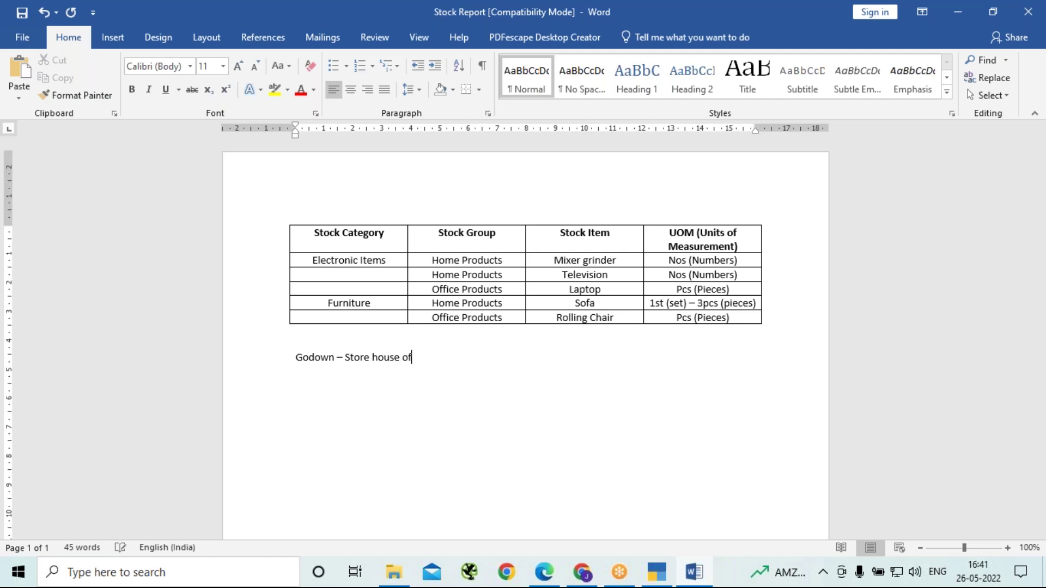
{"action": "type", "text": " the inventory"}
{"action": "key", "text": "Return"}
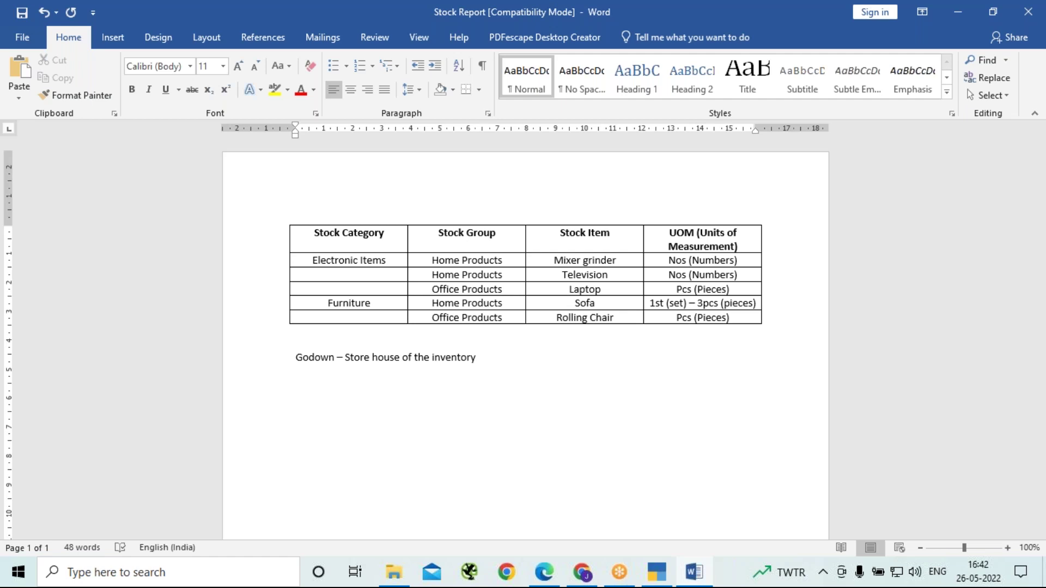
Write "Bangalore Godown and Mysore Godown" on the line under the godown definition and start a new paragraph
{"action": "type", "text": "Bangalore Godown"}
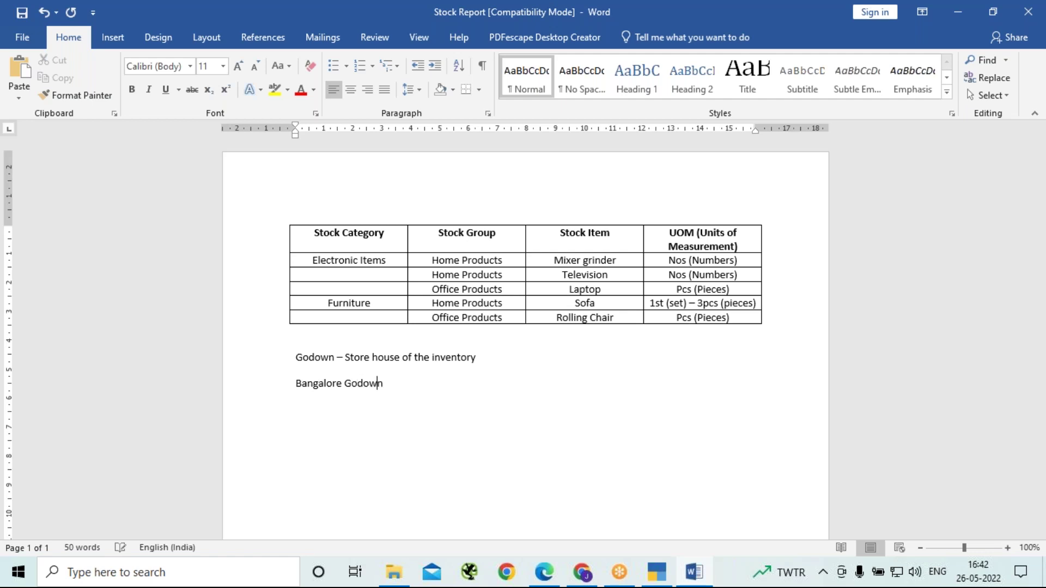
{"action": "type", "text": " and Mysore Godown"}
{"action": "key", "text": "Return"}
{"action": "key", "text": "BackSpace"}
{"action": "key", "text": "Return"}
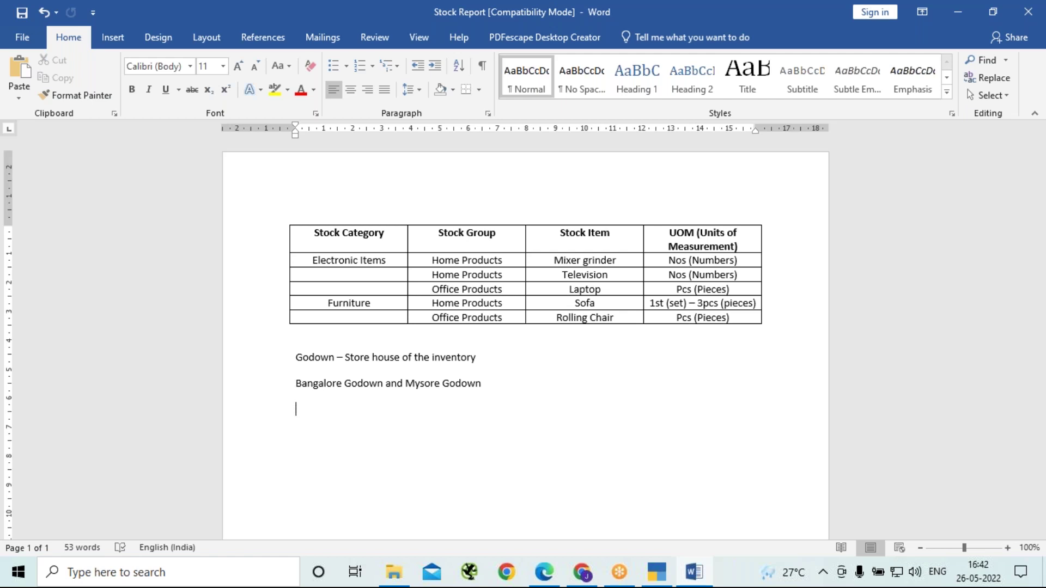
Append "(Default Godown – Main Location)" to the godown definition line and save the document
{"action": "left_click", "coordinate": [487, 358]}
{"action": "type", "text": "(Default Godown "}
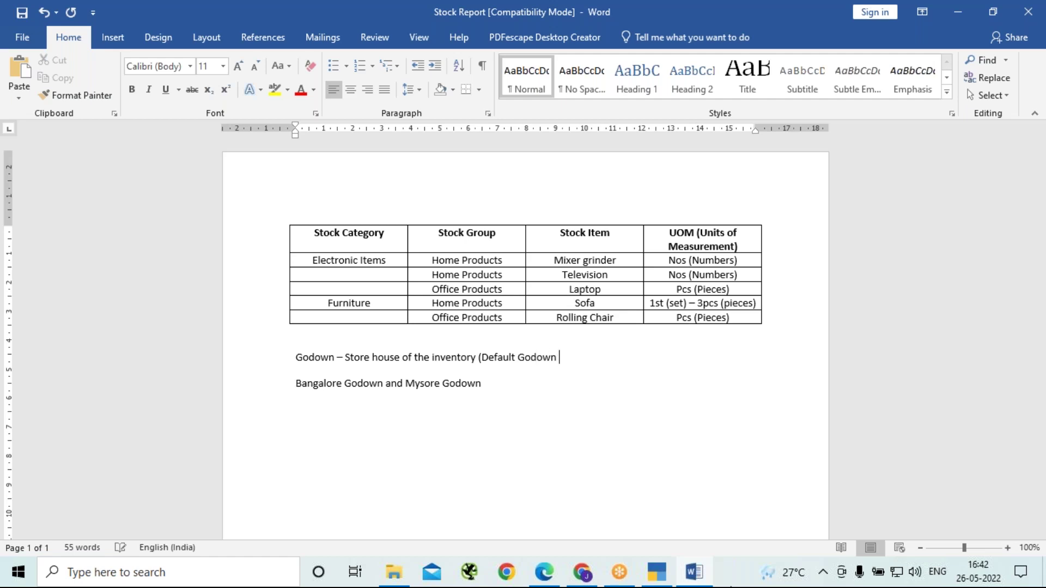
{"action": "type", "text": "- Main Location)"}
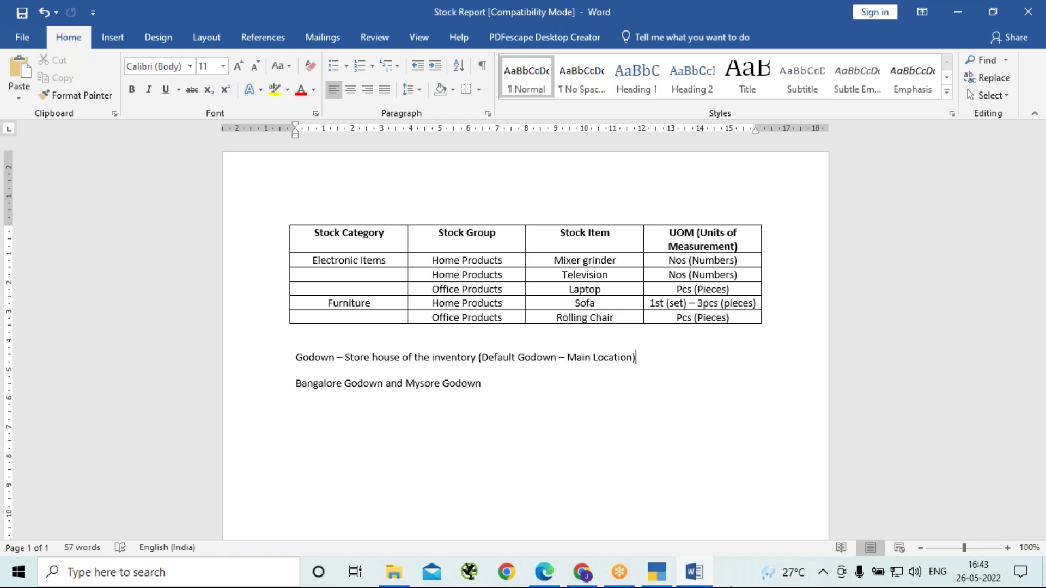
{"action": "left_click", "coordinate": [495, 381]}
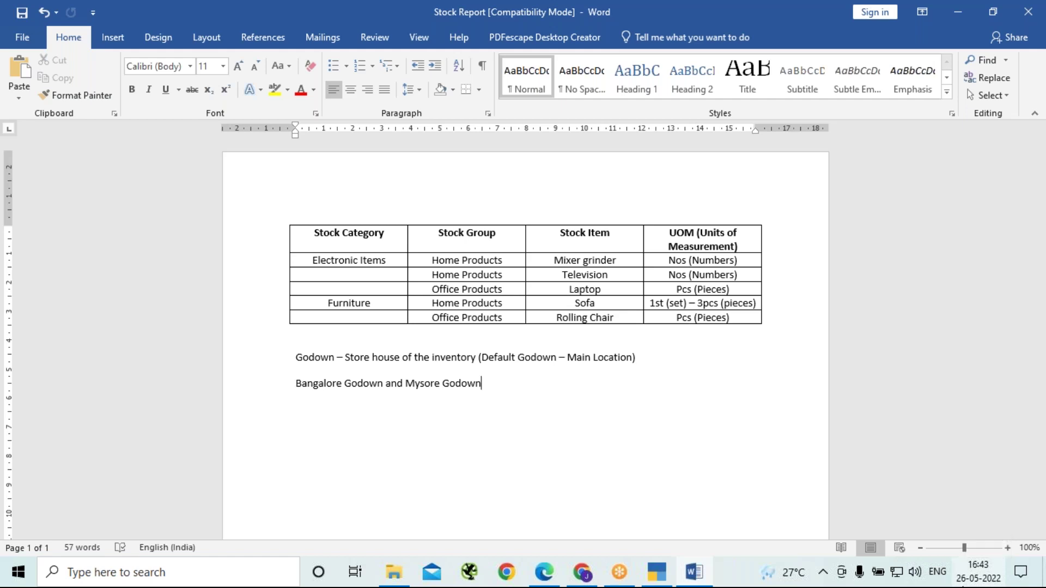
{"action": "key", "text": "ctrl+z"}
{"action": "key", "text": "ctrl+s"}
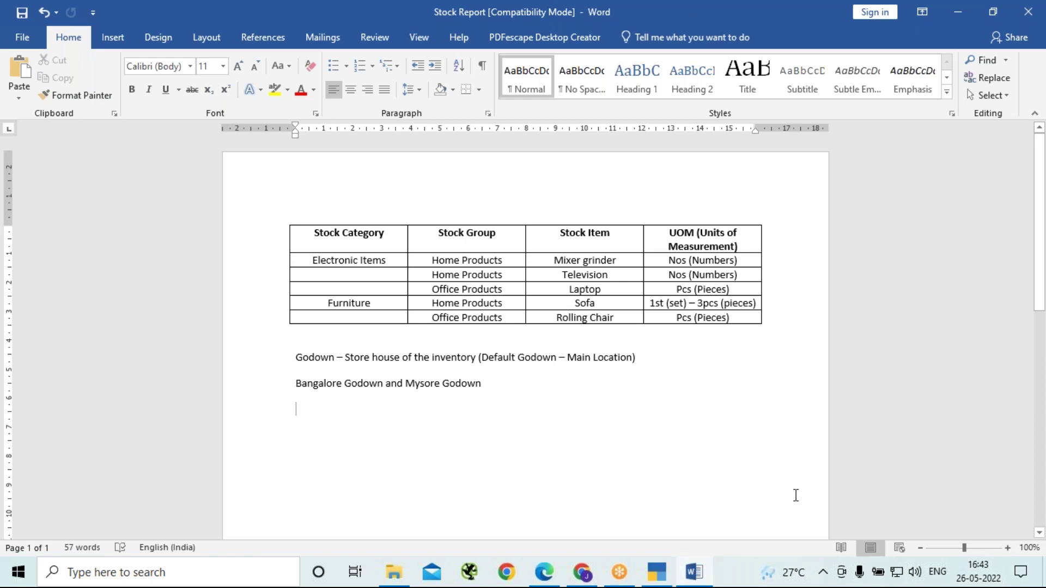
Add the line "Purchase from Pai International of following items:" below the two godown names
{"action": "type", "text": "Purc"}
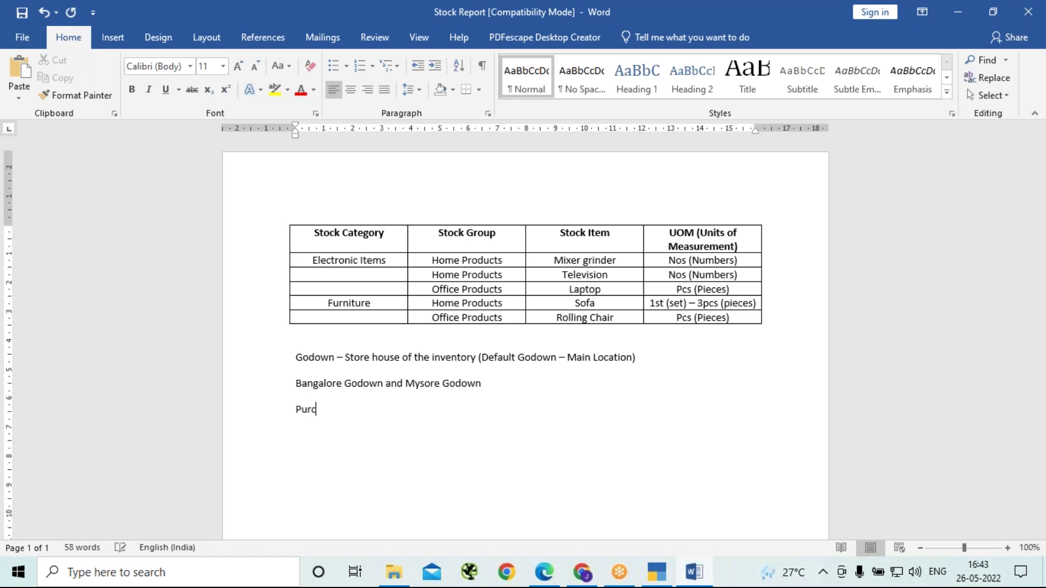
{"action": "type", "text": "hase from Pai Intern"}
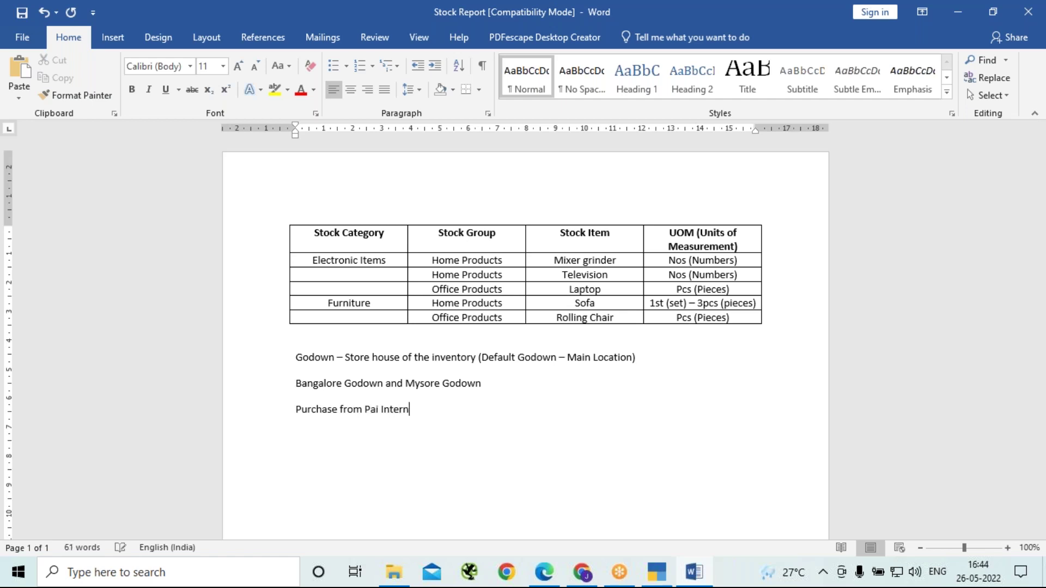
{"action": "type", "text": "ational of following it"}
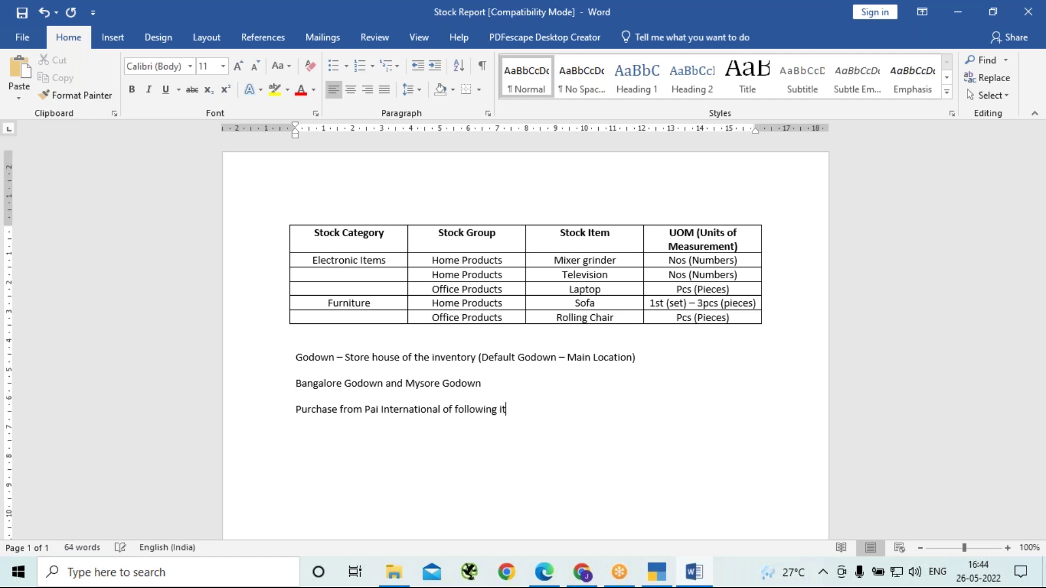
{"action": "type", "text": "ems"}
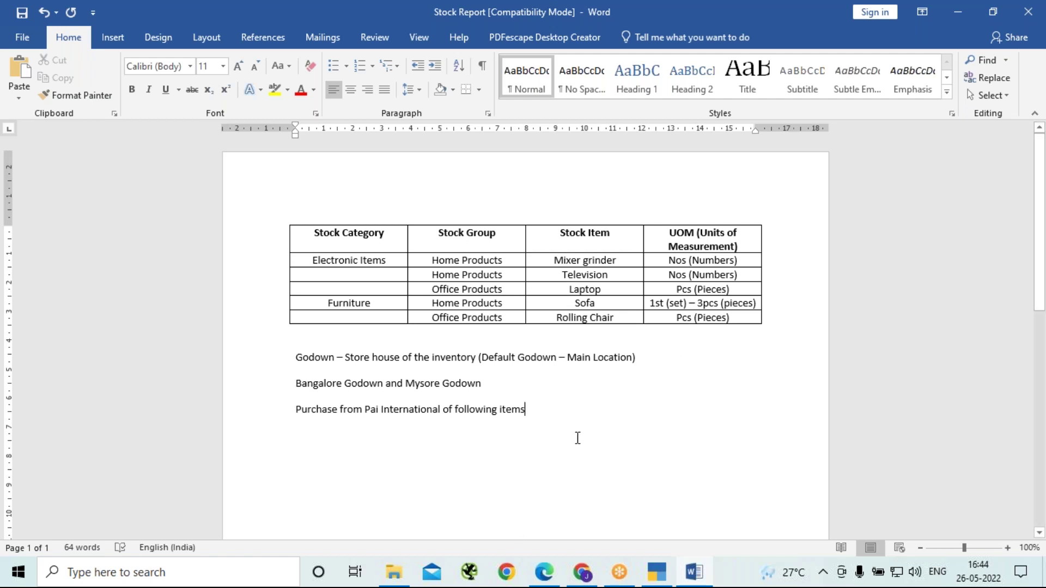
{"action": "type", "text": ":"}
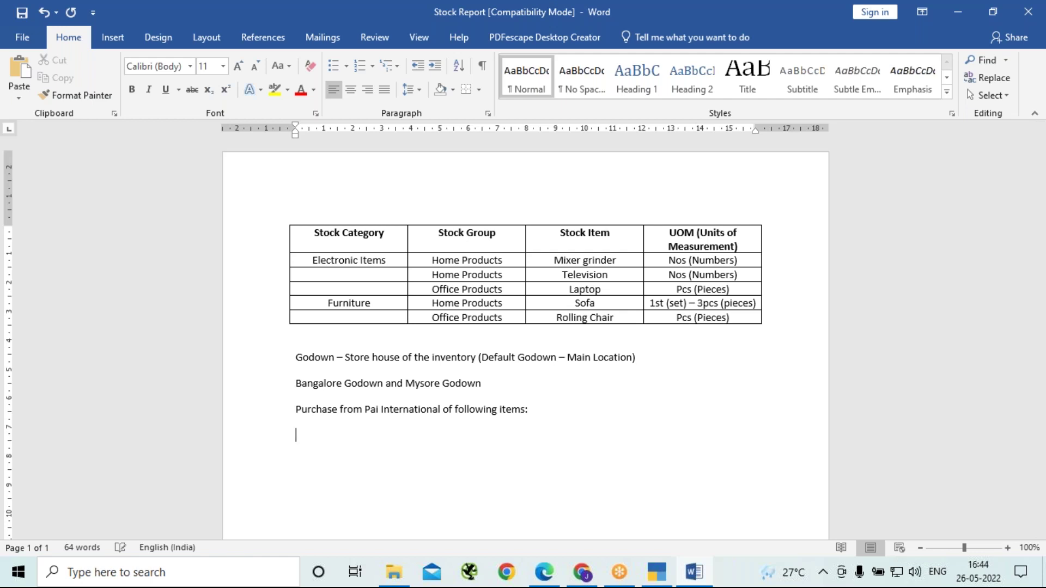
Insert a table with 4 columns and 5 rows below the purchase line
{"action": "left_click", "coordinate": [112, 37]}
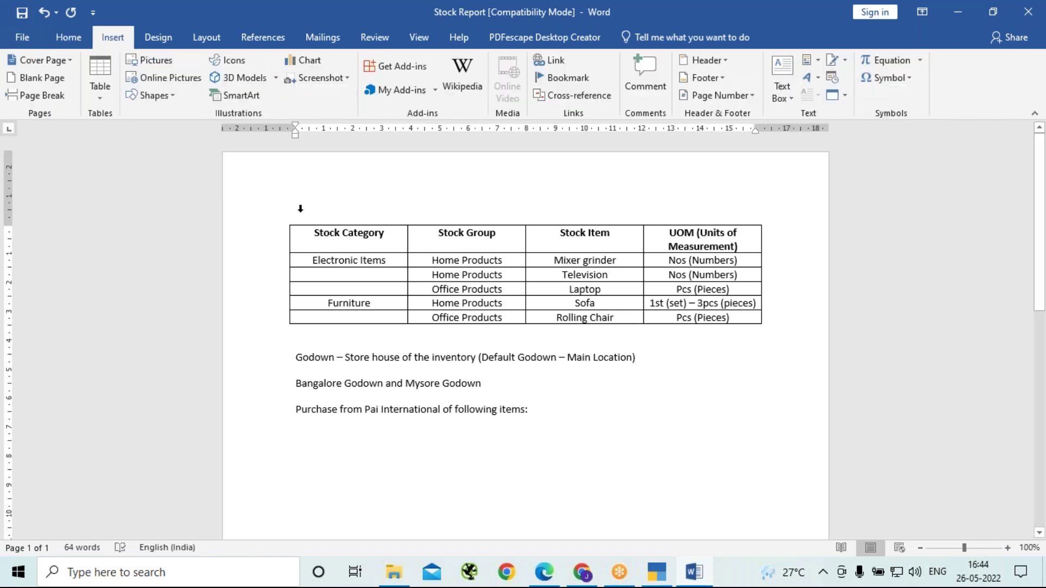
{"action": "left_click", "coordinate": [93, 67]}
{"action": "left_click", "coordinate": [131, 252]}
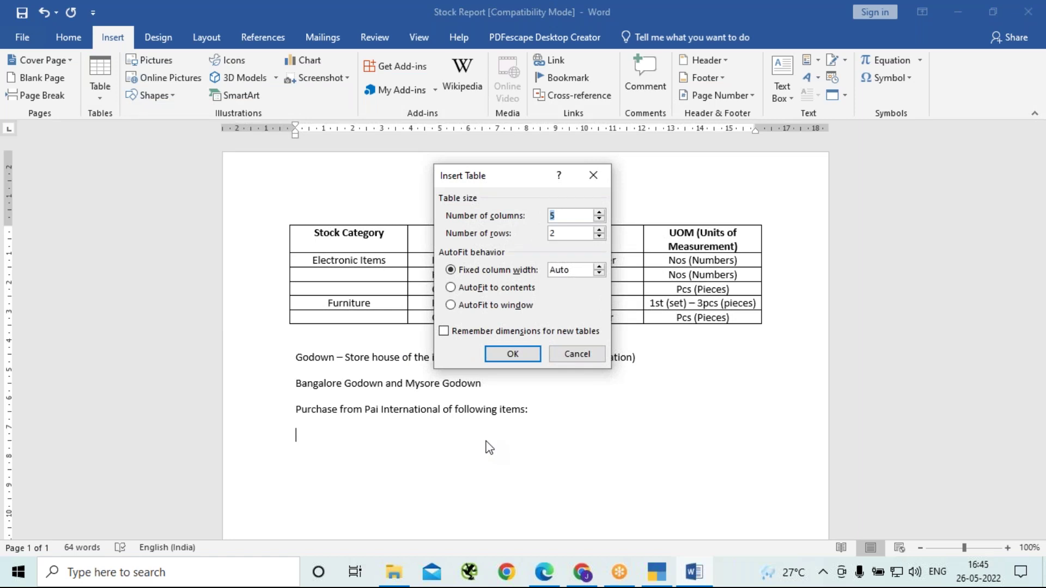
{"action": "type", "text": "4"}
{"action": "left_click", "coordinate": [582, 233]}
{"action": "key", "text": "BackSpace"}
{"action": "type", "text": "5"}
{"action": "left_click", "coordinate": [506, 355]}
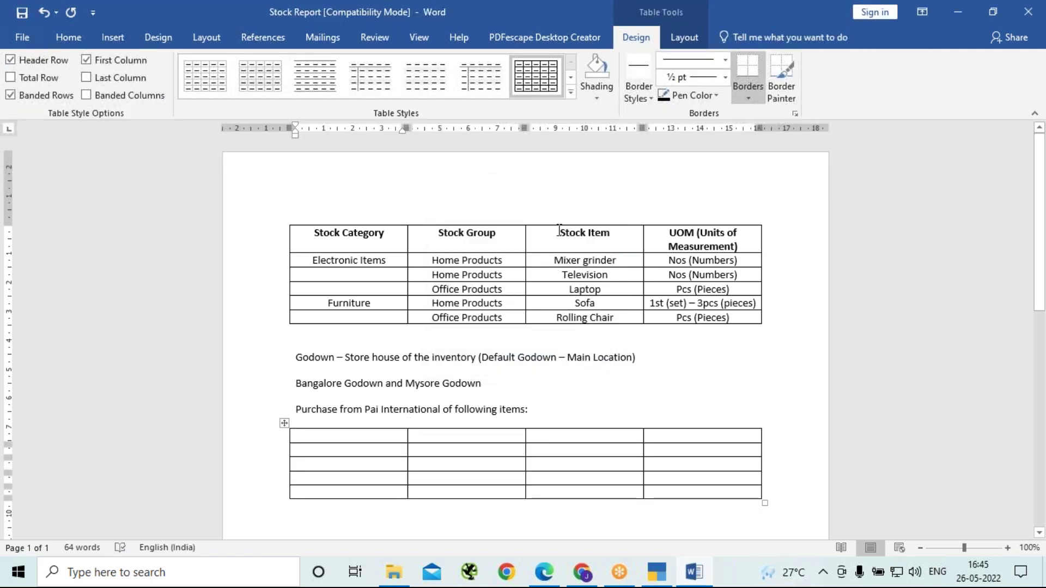
Copy the Stock Item and UOM columns of the stock table into the new purchase table, starting at its first cell
{"action": "left_click_drag", "start_coordinate": [701, 238], "coordinate": [681, 321]}
{"action": "key", "text": "ctrl+c"}
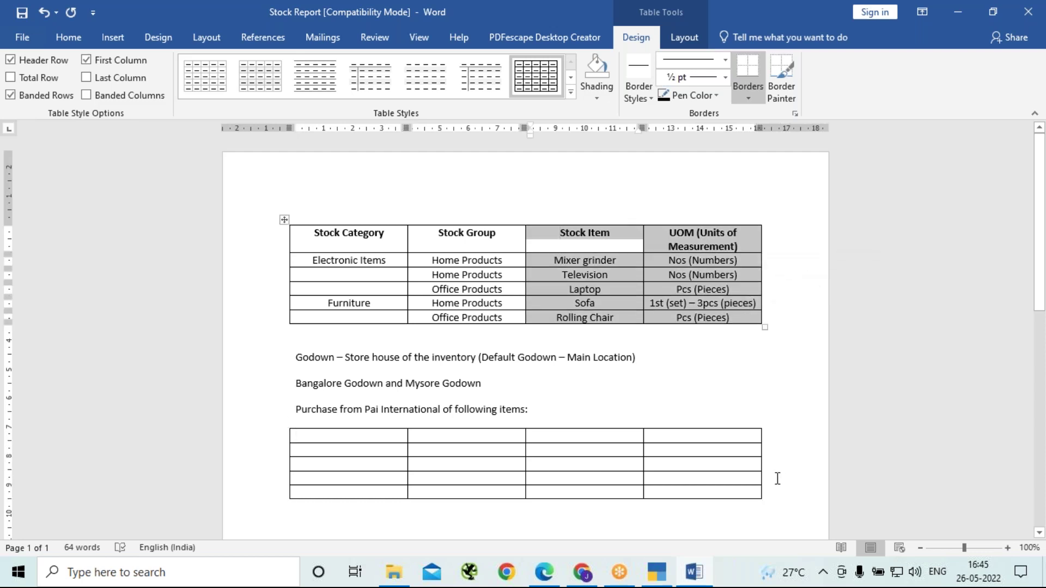
{"action": "left_click", "coordinate": [344, 435]}
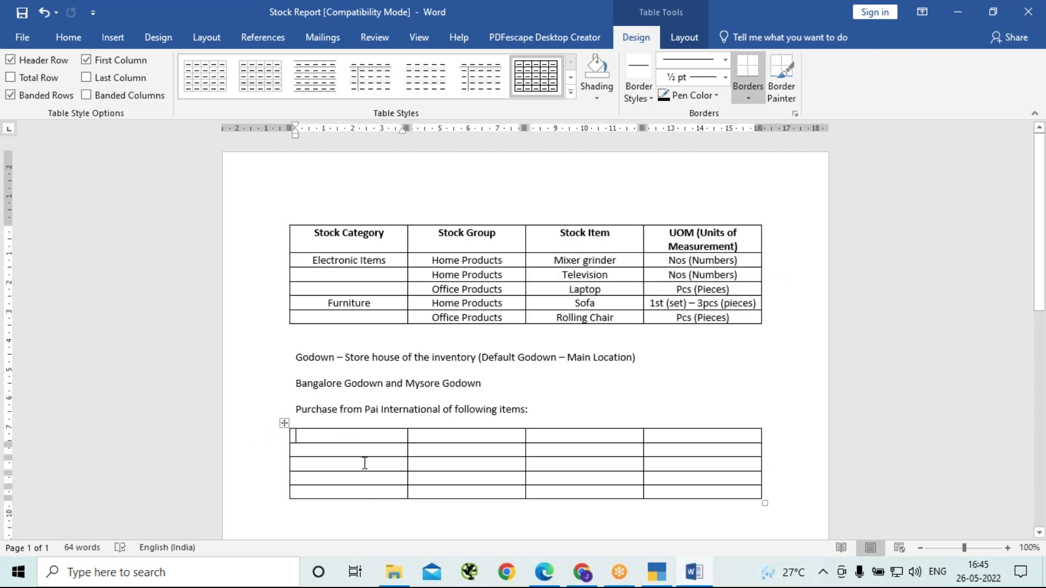
{"action": "key", "text": "ctrl+v"}
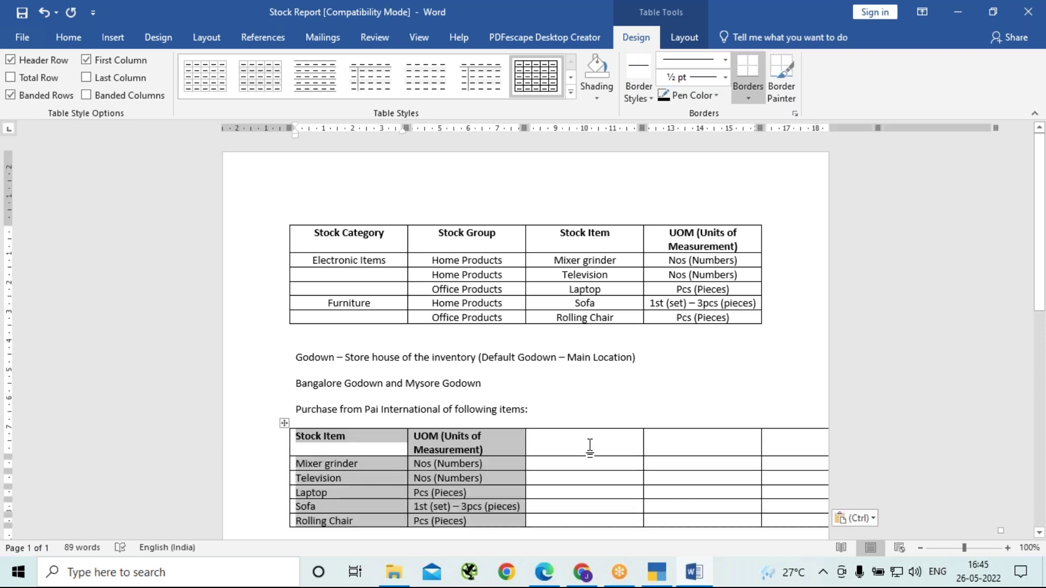
Delete the whole purchase items table below the Pai International purchase line
{"action": "left_click", "coordinate": [713, 442]}
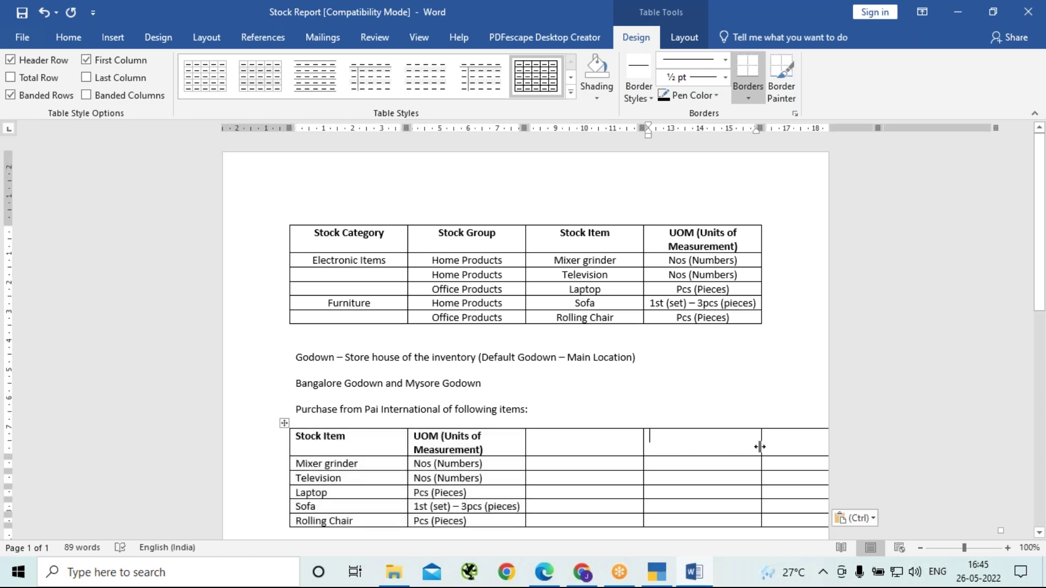
{"action": "left_click_drag", "start_coordinate": [788, 443], "coordinate": [914, 387]}
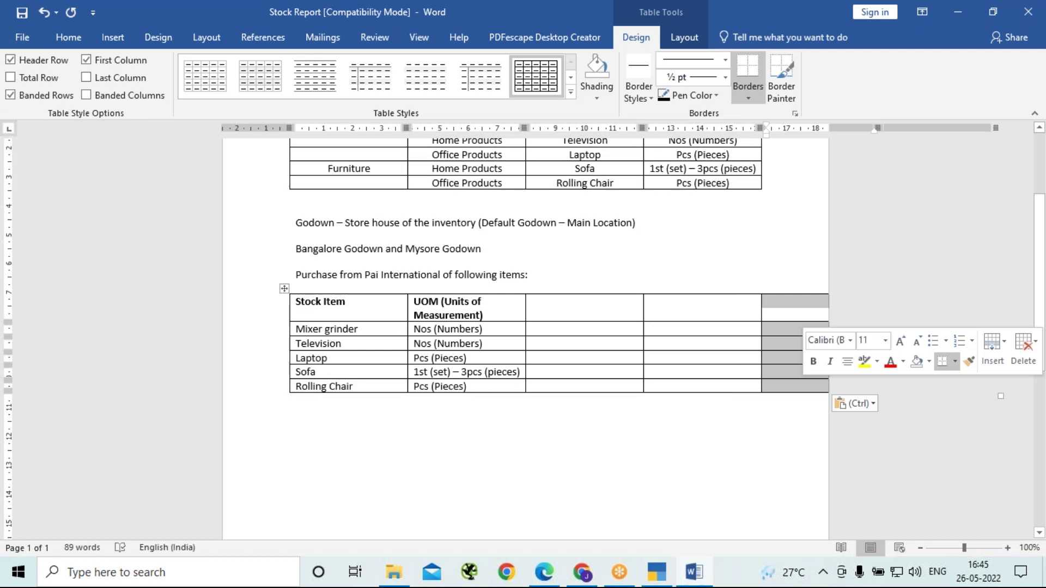
{"action": "key", "text": "Delete"}
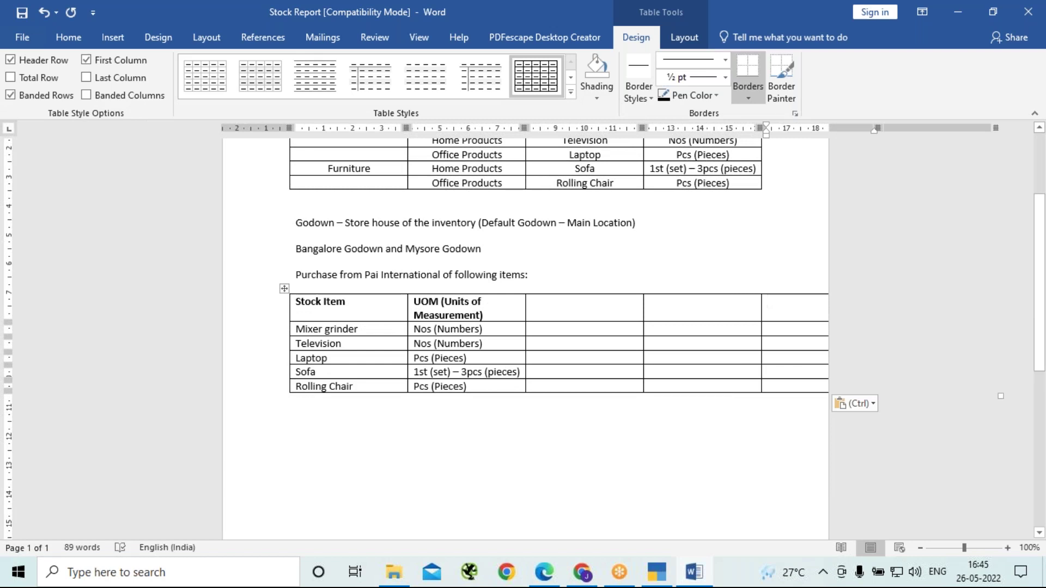
{"action": "left_click", "coordinate": [285, 289]}
{"action": "right_click", "coordinate": [286, 289]}
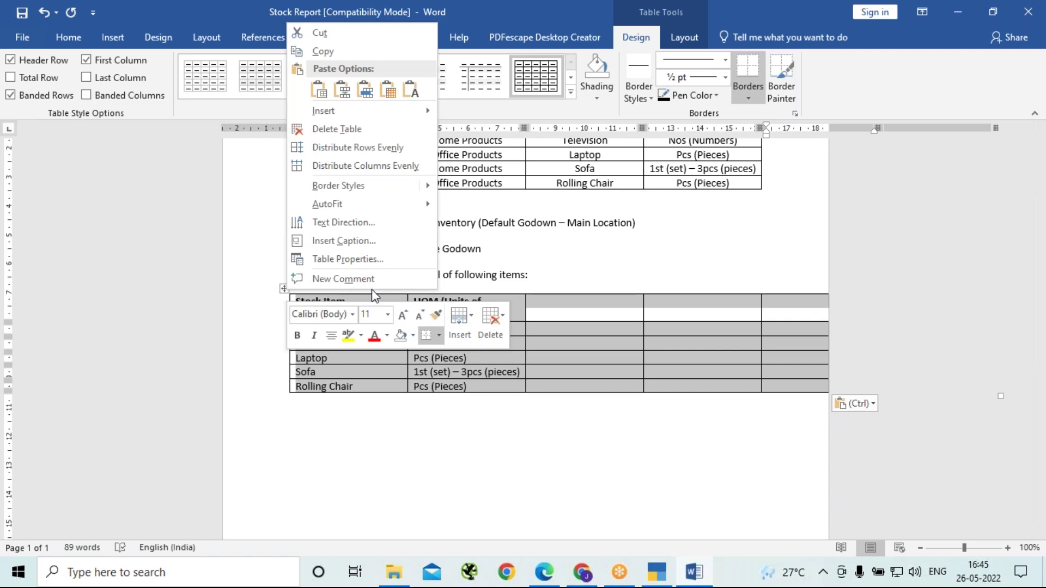
{"action": "left_click", "coordinate": [505, 315]}
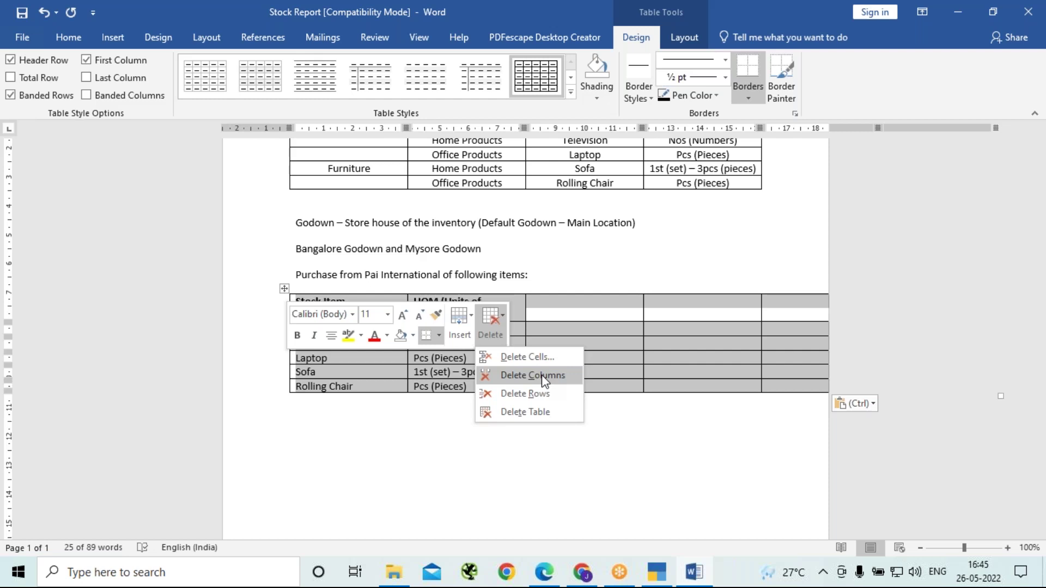
{"action": "left_click", "coordinate": [525, 412]}
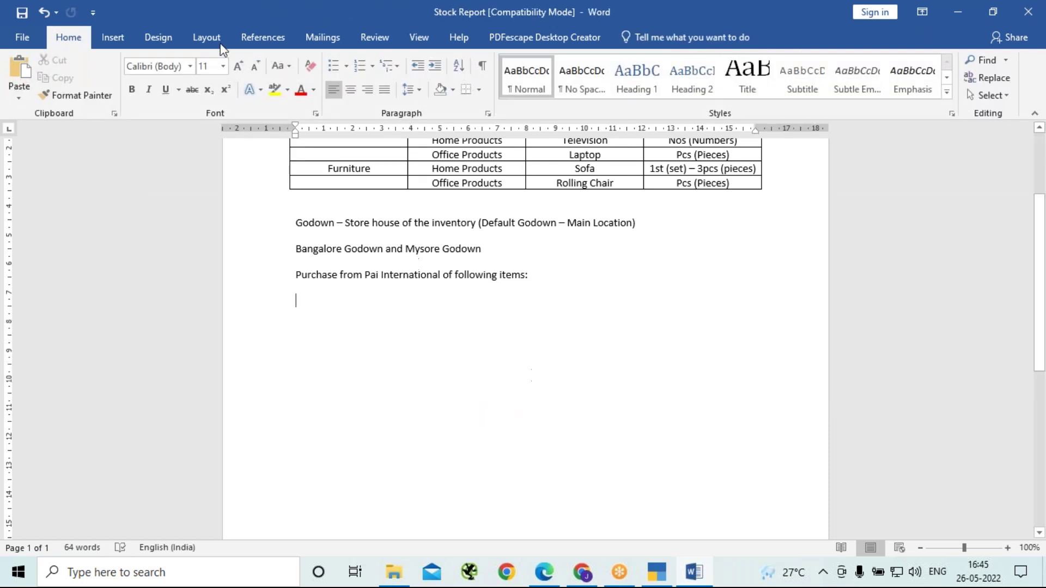
Copy the complete four-column stock table and paste it below the Pai International purchase line
{"action": "scroll", "coordinate": [786, 224], "scroll_direction": "up", "scroll_amount": 5}
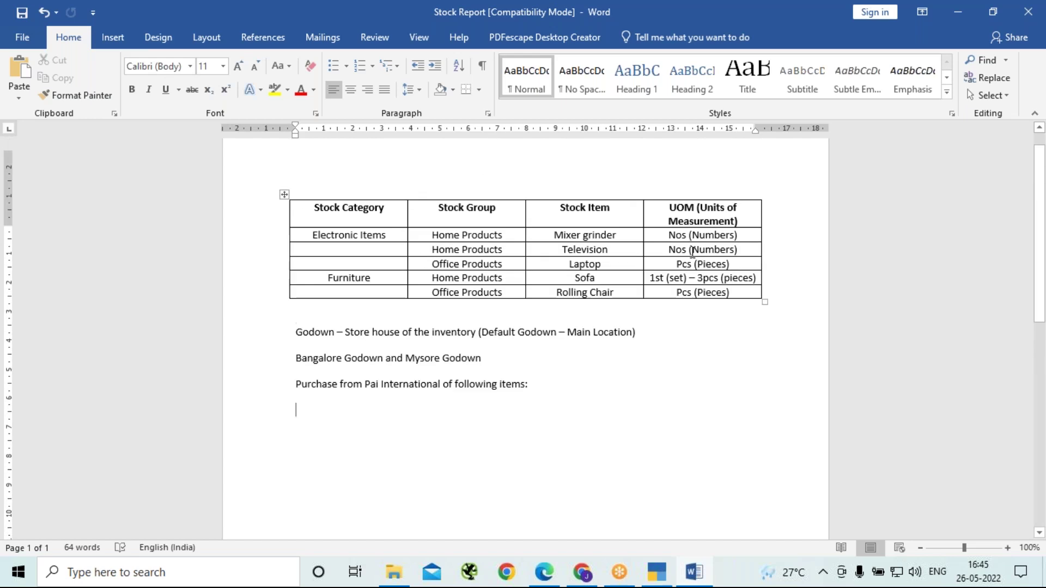
{"action": "left_click_drag", "start_coordinate": [565, 233], "coordinate": [734, 315]}
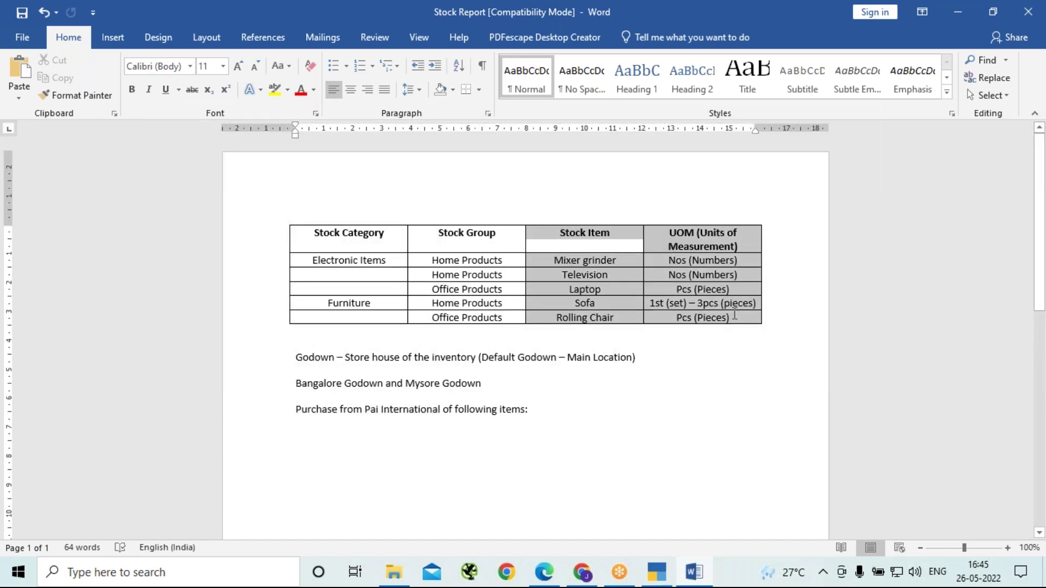
{"action": "left_click_drag", "start_coordinate": [315, 231], "coordinate": [723, 314]}
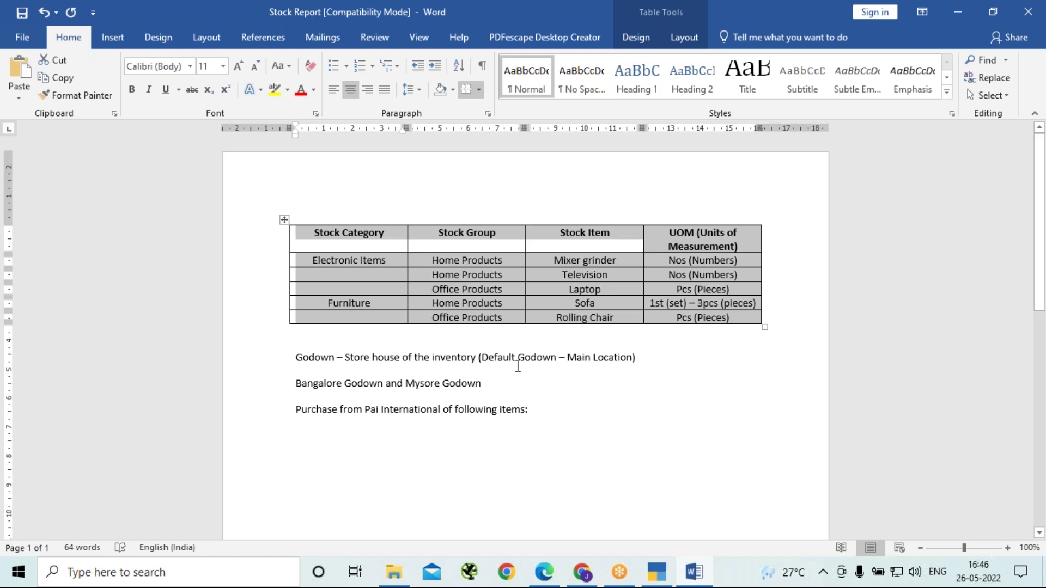
{"action": "left_click", "coordinate": [323, 438]}
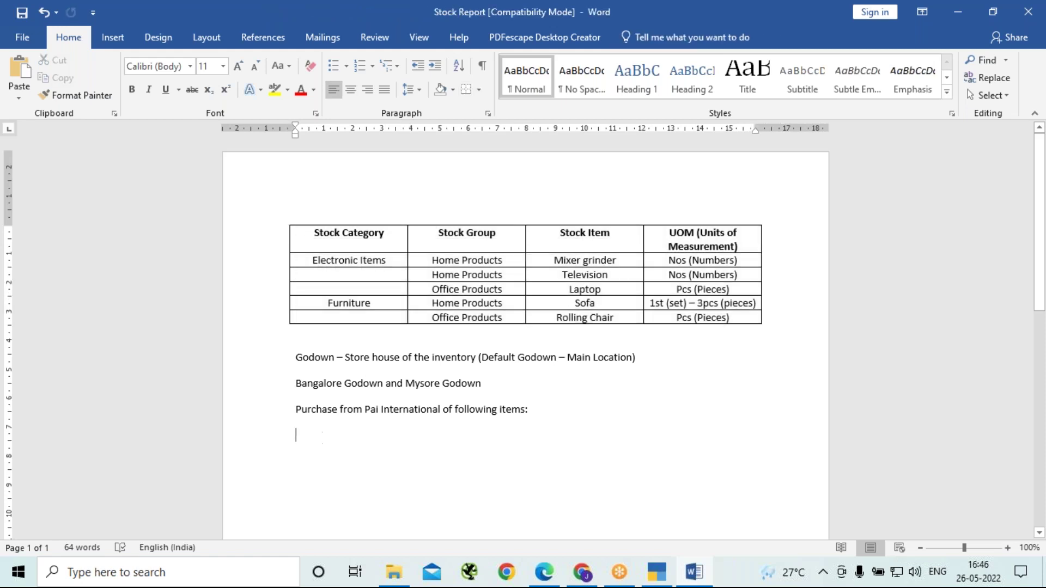
{"action": "type", "text": "Stock Category\tStock Group\tStock Item\tUOM (Units of Measurement) Electronic Items\tHome Products\tMixer grinder\tNos (Numbers) \tHome Products\tTelevision\tNos (Numbers) \tOffice Products\tLaptop\tPcs (Pieces) Furniture\tHome Products\tSofa\t1st (set) – 3pcs (pieces) \tOffice Products\tRolling Chair\tPcs (Pieces)"}
{"action": "scroll", "coordinate": [363, 396], "scroll_direction": "down", "scroll_amount": 5}
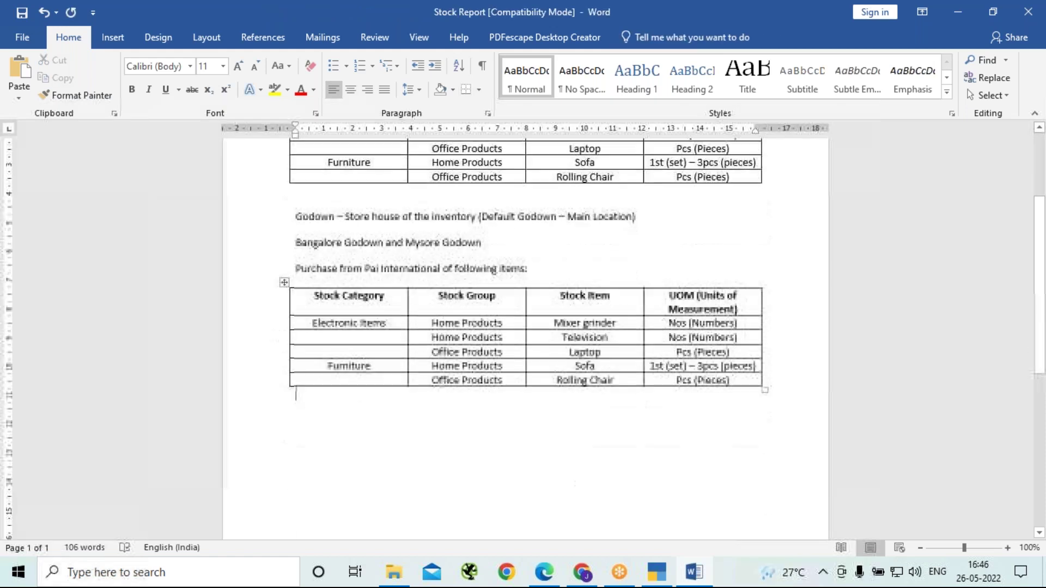
Try to paste the lower table's Stock Item and UOM columns at its first cell, and undo the paste
{"action": "left_click_drag", "start_coordinate": [562, 289], "coordinate": [712, 371]}
{"action": "key", "text": "ctrl+c"}
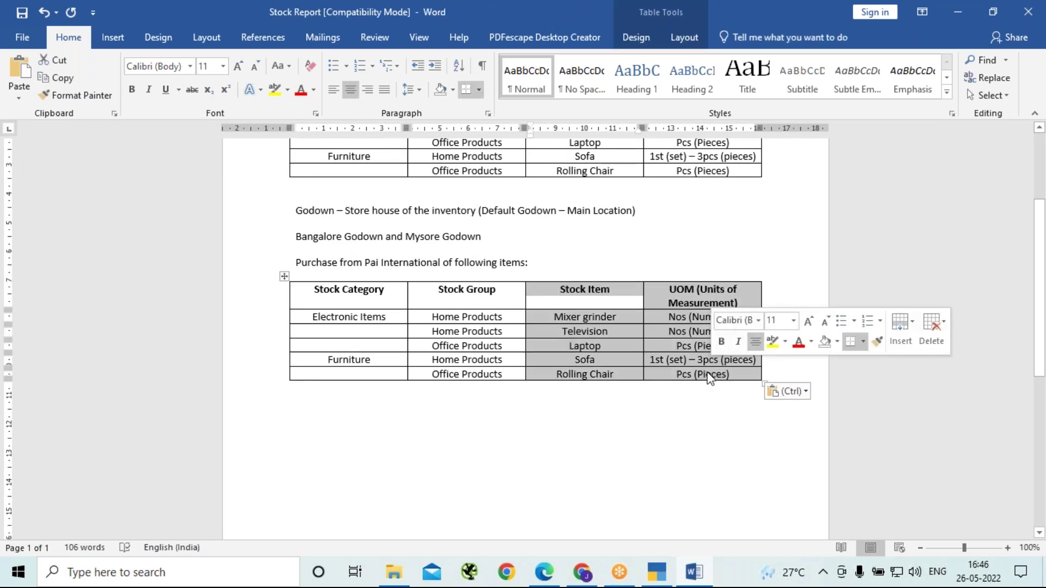
{"action": "left_click", "coordinate": [318, 290]}
{"action": "key", "text": "ctrl+v"}
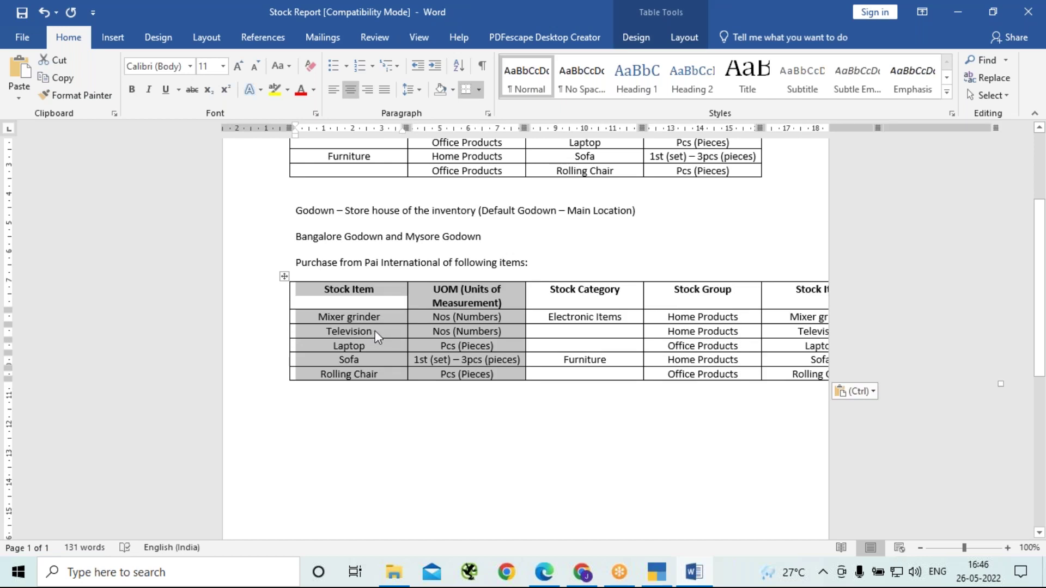
{"action": "key", "text": "ctrl+z"}
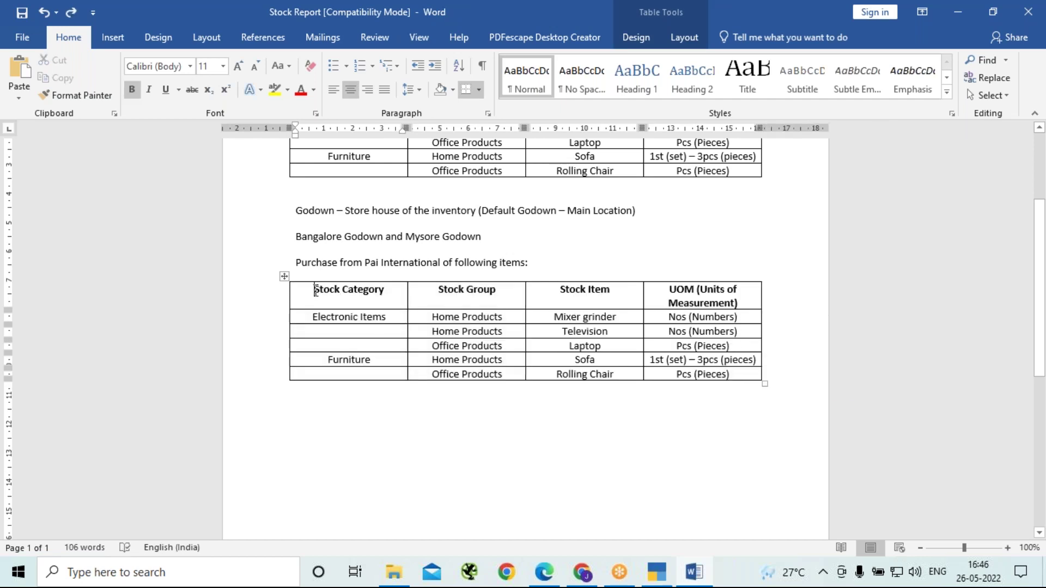
Clear the Stock Category and Stock Group columns of the purchase table and move its Stock Item column to the first position
{"action": "mouse_move", "coordinate": [315, 289]}
{"action": "left_mouse_down"}
{"action": "mouse_move", "coordinate": [359, 289]}
{"action": "mouse_move", "coordinate": [494, 346]}
{"action": "mouse_move", "coordinate": [483, 360]}
{"action": "mouse_move", "coordinate": [503, 375]}
{"action": "left_mouse_up"}
{"action": "key", "text": "Delete"}
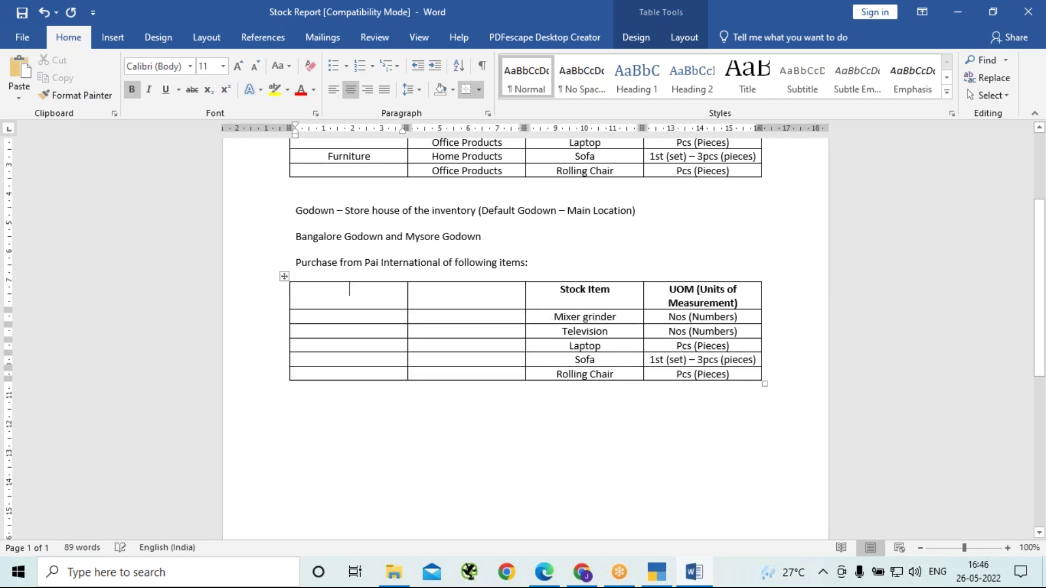
{"action": "left_click", "coordinate": [564, 294]}
{"action": "left_click_drag", "start_coordinate": [564, 292], "coordinate": [614, 380]}
{"action": "key", "text": "ctrl+c"}
{"action": "key", "text": "BackSpace"}
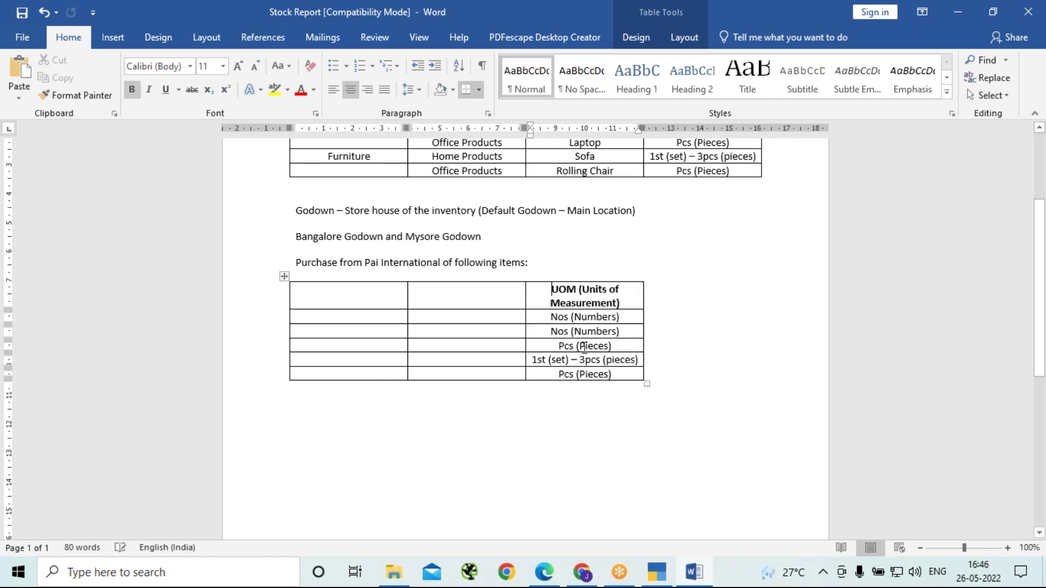
{"action": "left_click", "coordinate": [337, 291]}
{"action": "key", "text": "ctrl+v"}
Move the UOM (Units of Measurement) column of the purchase table directly after the Stock Item column
{"action": "left_click_drag", "start_coordinate": [669, 291], "coordinate": [703, 377]}
{"action": "key", "text": "ctrl"}
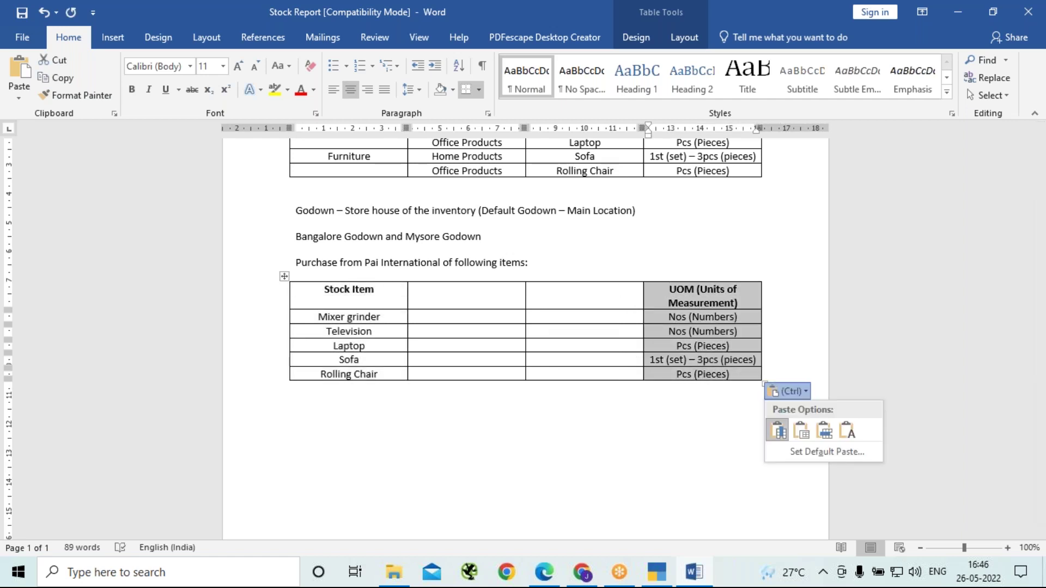
{"action": "key", "text": "Escape"}
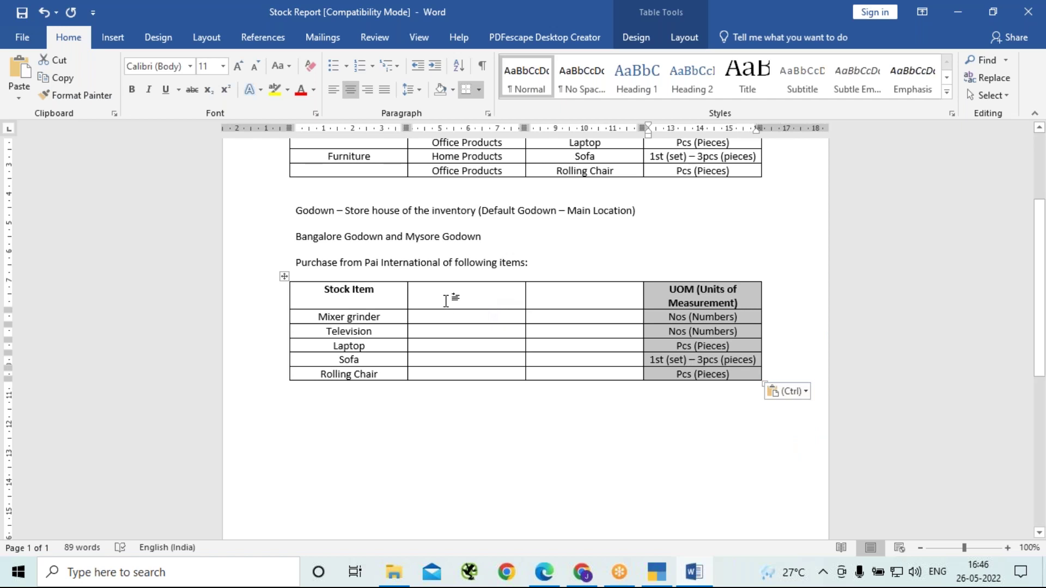
{"action": "key", "text": "ctrl+v"}
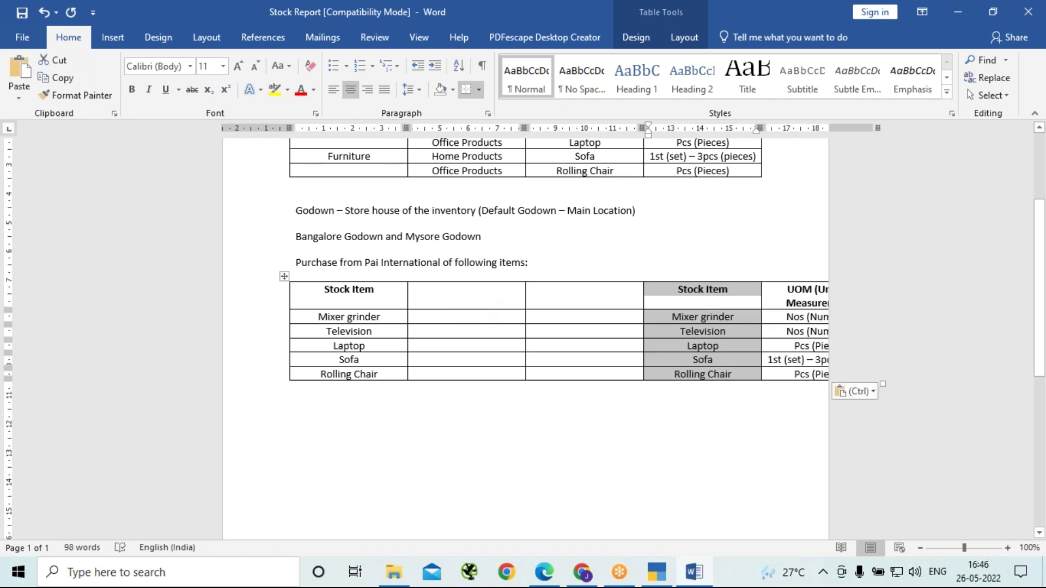
{"action": "key", "text": "ctrl+z"}
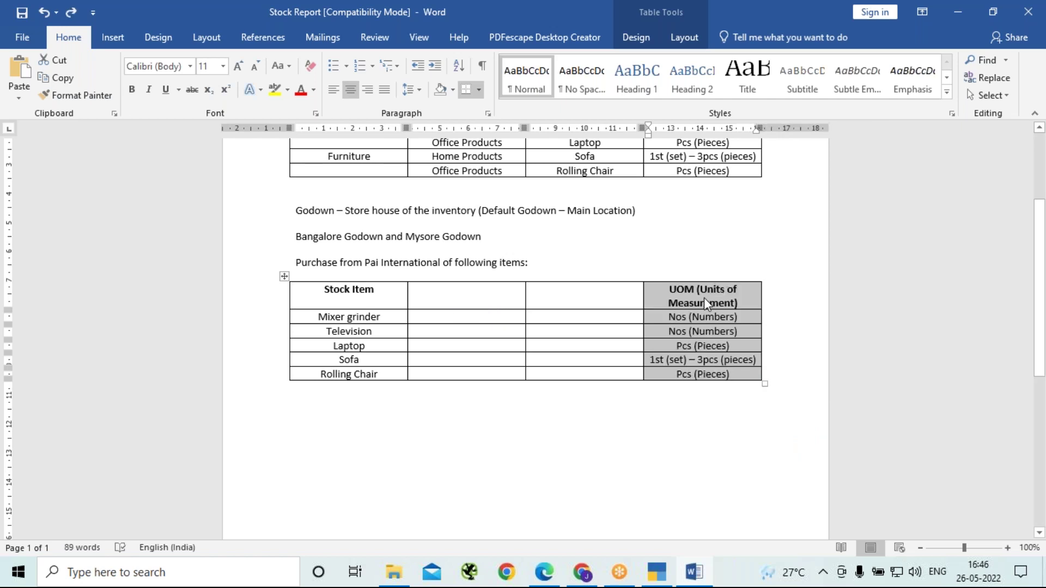
{"action": "right_click", "coordinate": [705, 293]}
{"action": "left_click", "coordinate": [736, 299]}
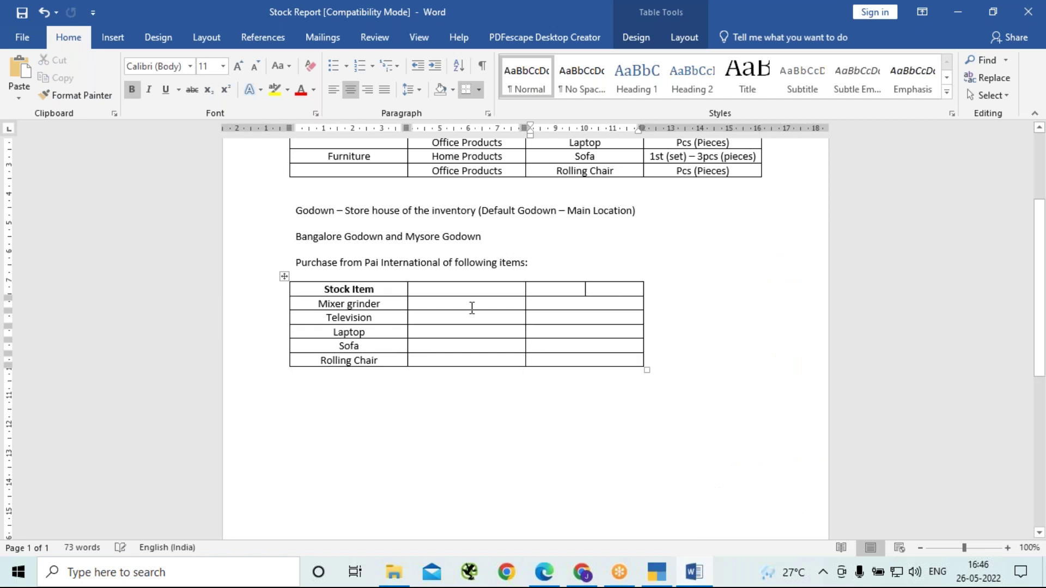
{"action": "left_click", "coordinate": [439, 292]}
{"action": "key", "text": "ctrl+v"}
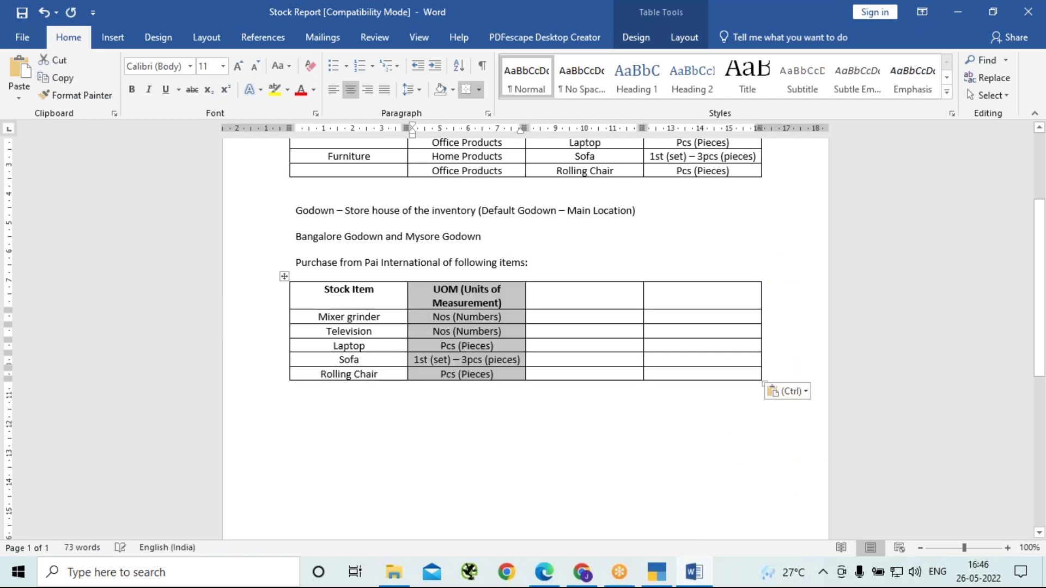
Clear the heading and all entries of the UOM column in the purchase table
{"action": "left_click", "coordinate": [594, 303]}
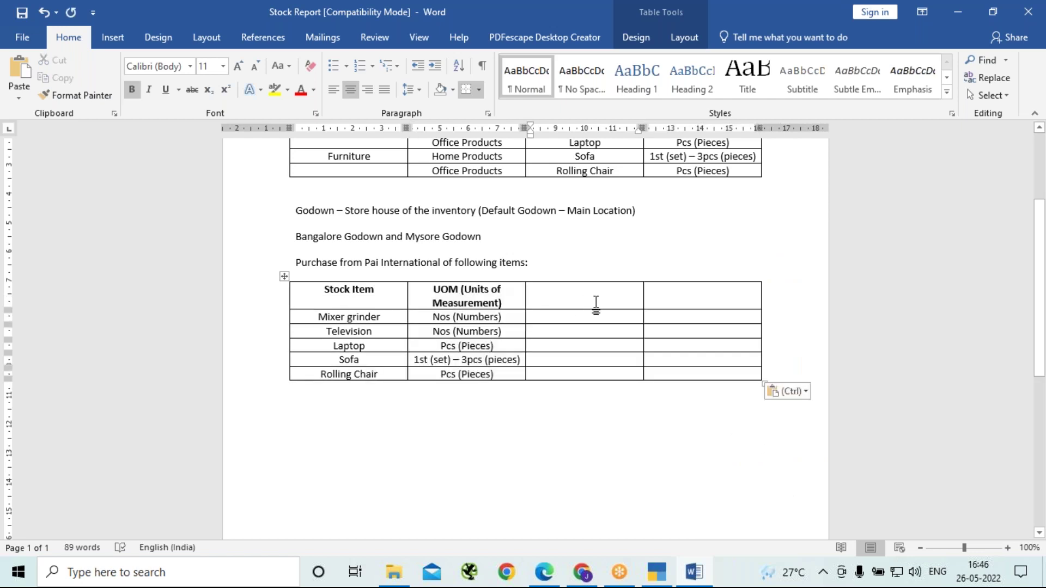
{"action": "left_click", "coordinate": [428, 317]}
{"action": "left_click_drag", "start_coordinate": [503, 317], "coordinate": [455, 318]}
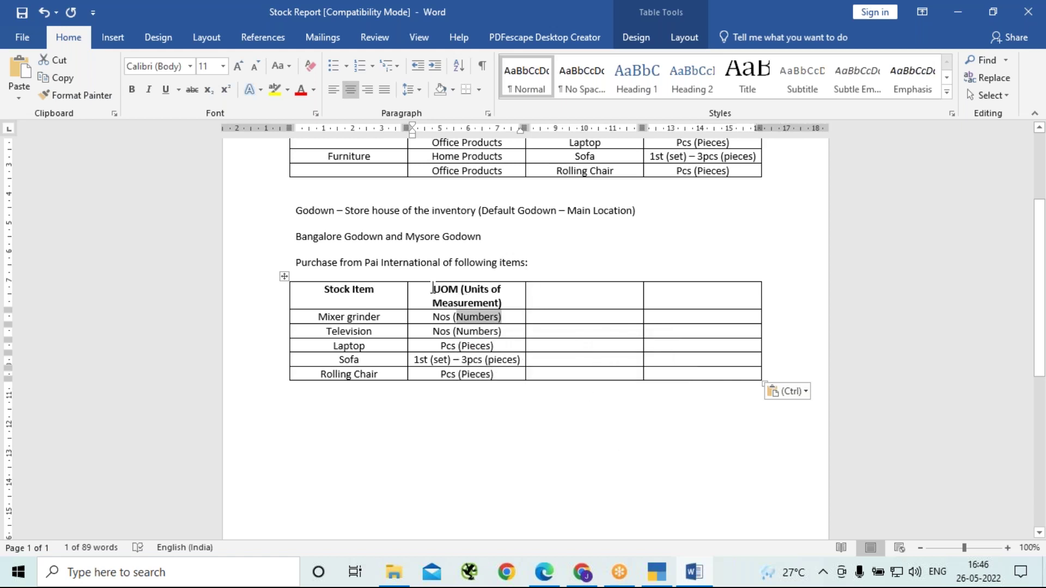
{"action": "left_click_drag", "start_coordinate": [433, 288], "coordinate": [512, 377]}
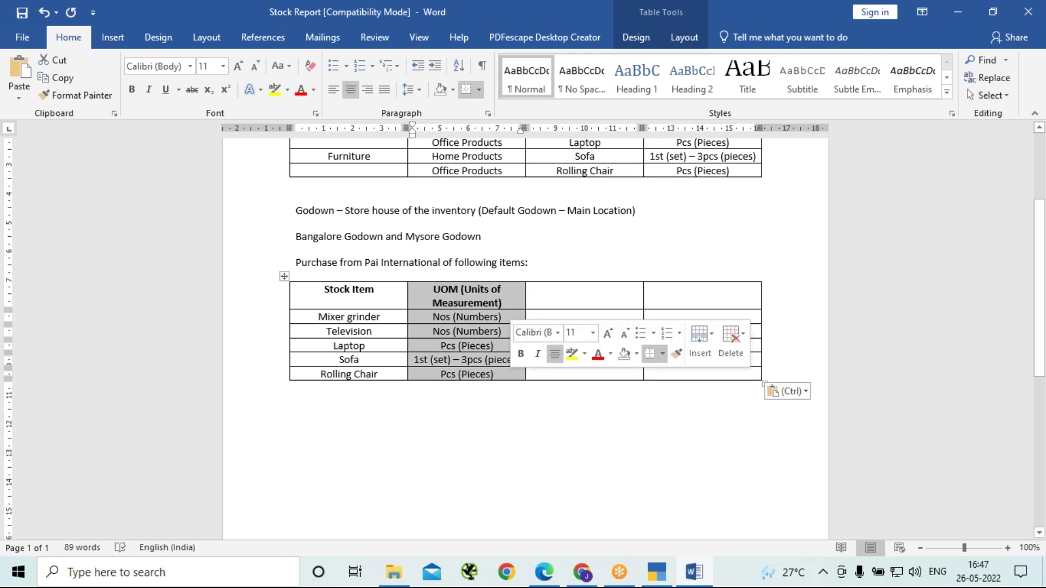
{"action": "key", "text": "Delete"}
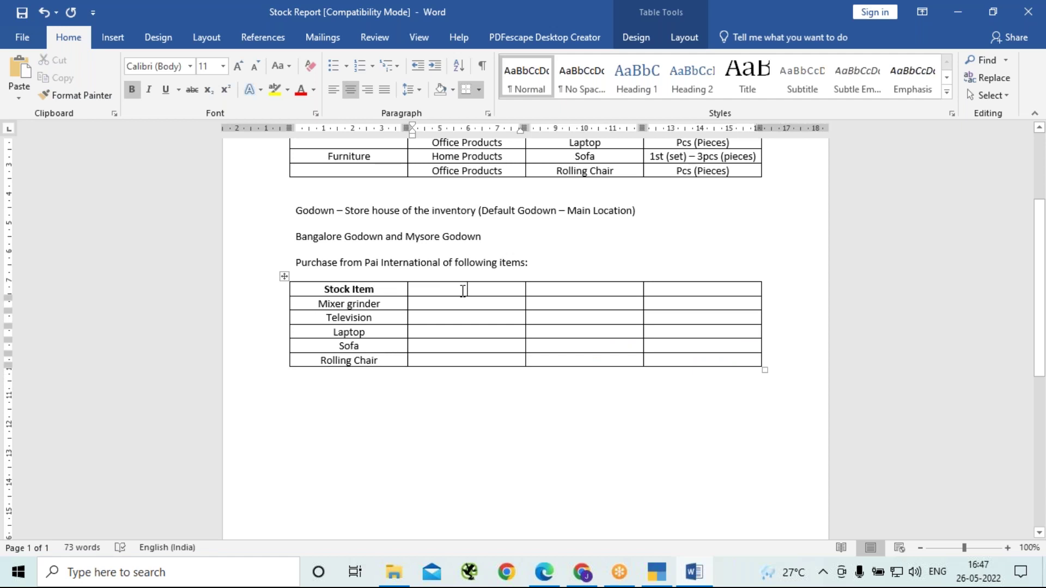
Enter the headings Rate, Qty (Bangalore) and Qty (Mysore) in the three empty header cells of the purchase table
{"action": "type", "text": "R"}
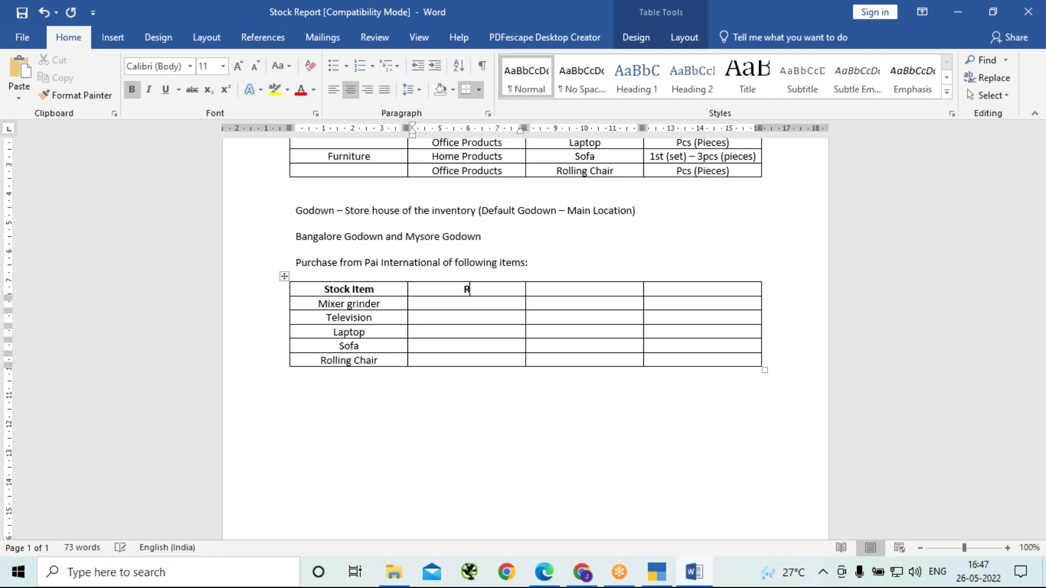
{"action": "type", "text": "ate"}
{"action": "key", "text": "Tab"}
{"action": "type", "text": "Qty (Bangalo"}
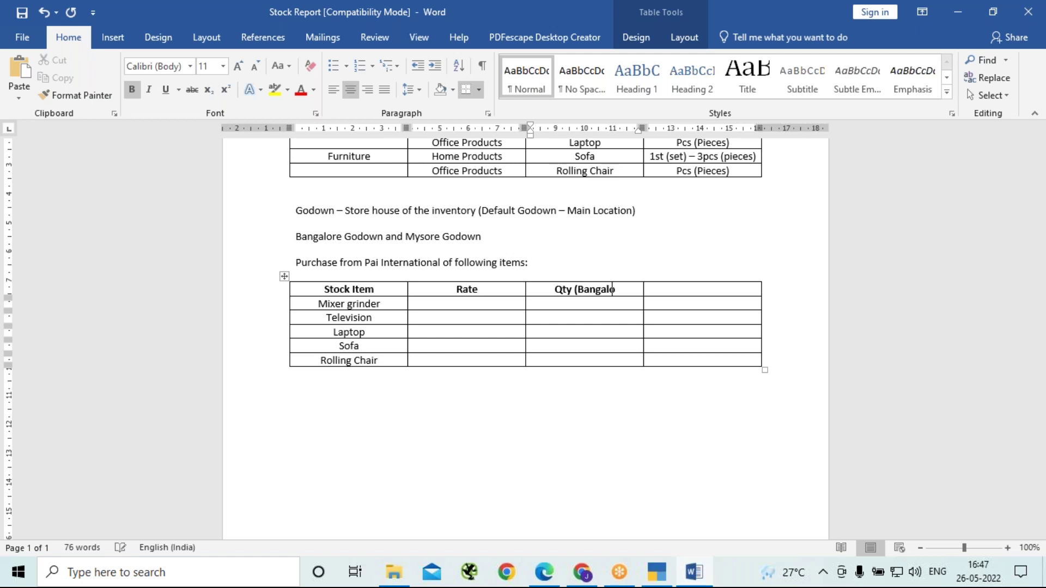
{"action": "type", "text": "re)"}
{"action": "key", "text": "Tab"}
{"action": "type", "text": "Qty"}
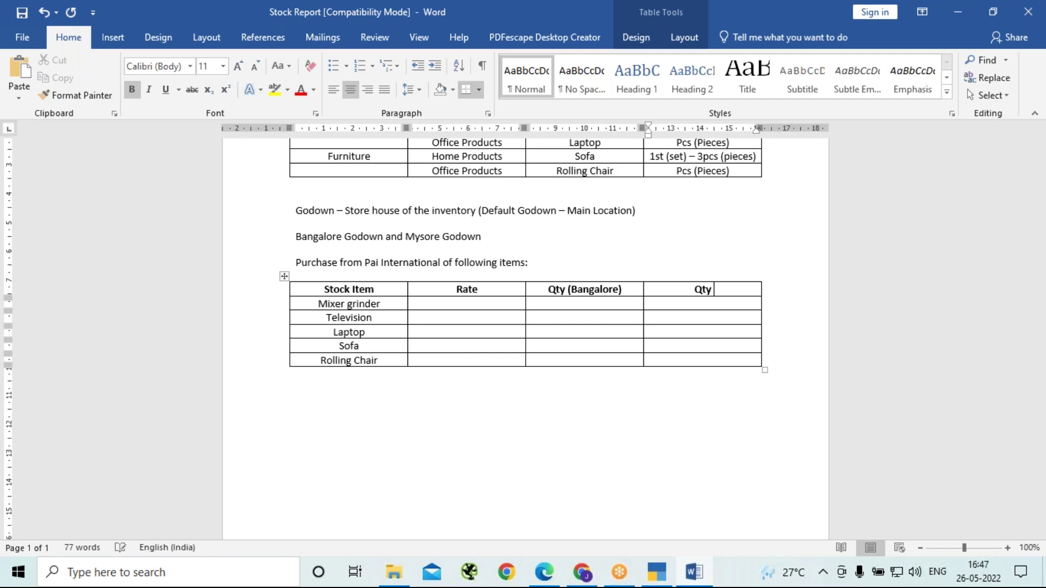
{"action": "type", "text": " (Mysore)"}
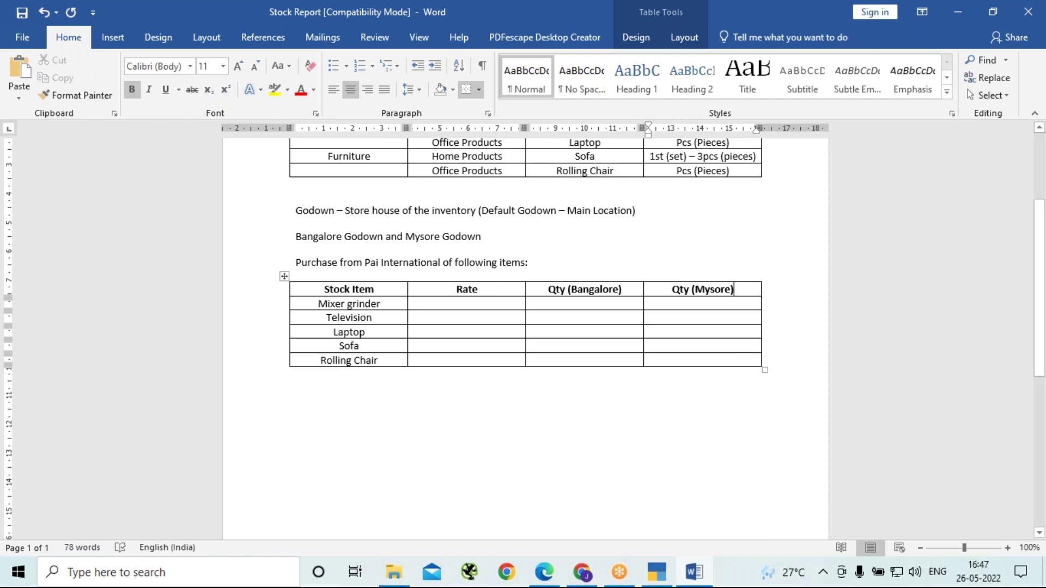
Move the Rate column of the purchase table to the end, after the Qty (Mysore) column
{"action": "left_click", "coordinate": [428, 304]}
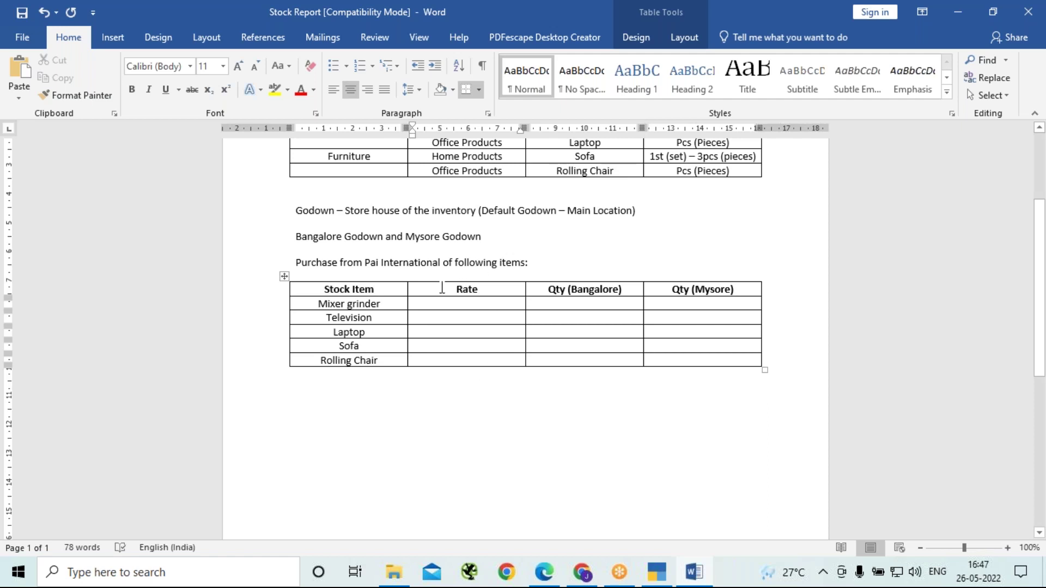
{"action": "left_click_drag", "start_coordinate": [442, 288], "coordinate": [489, 359]}
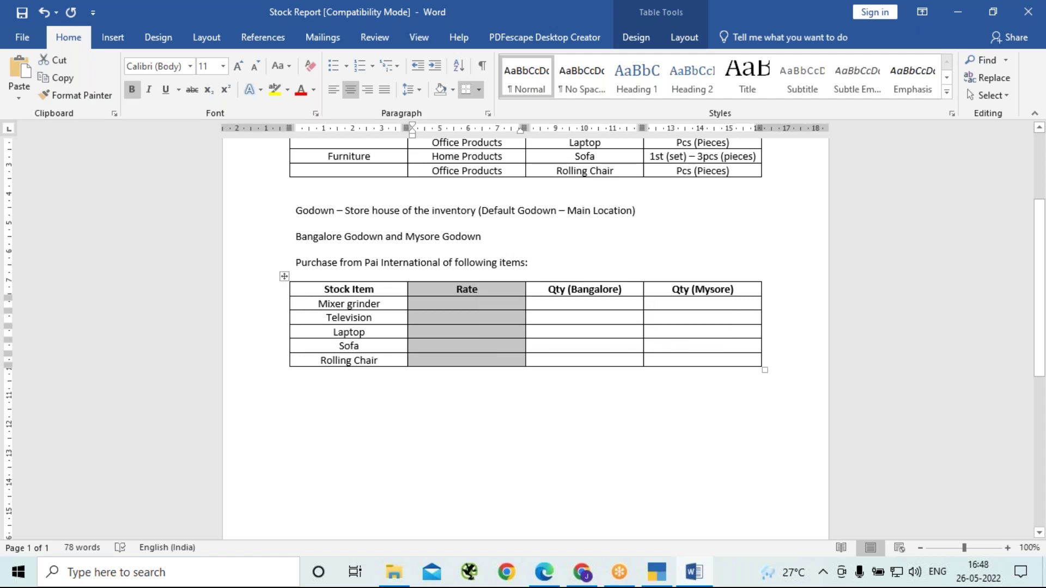
{"action": "key", "text": "BackSpace"}
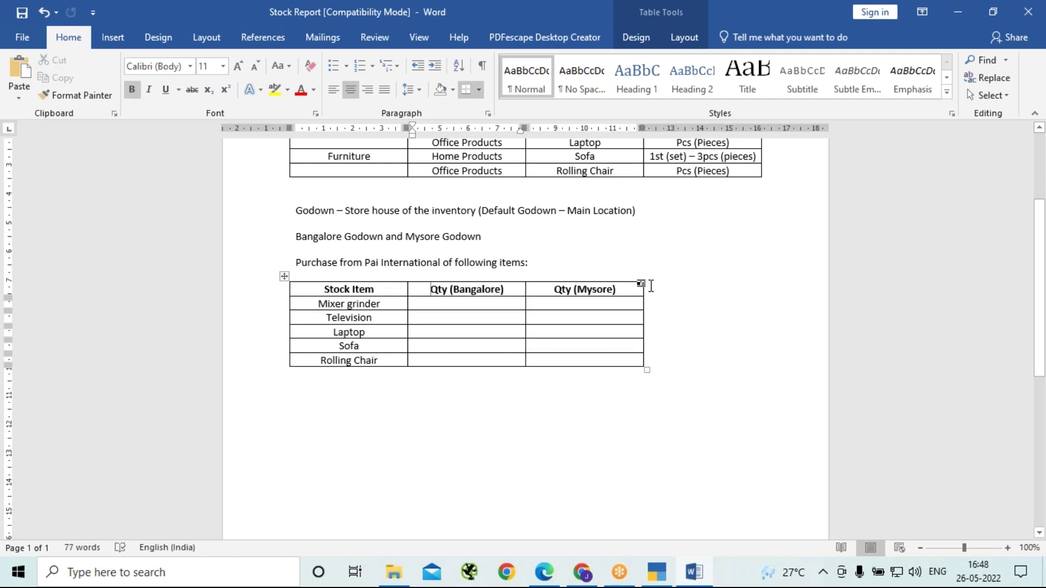
{"action": "left_click", "coordinate": [650, 290]}
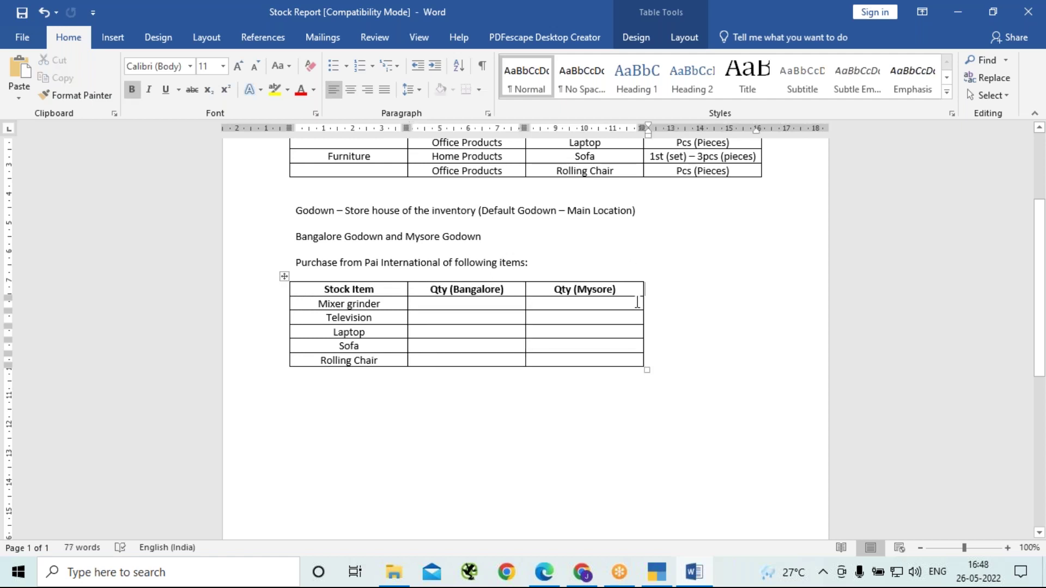
{"action": "key", "text": "ctrl+z"}
{"action": "left_click", "coordinate": [627, 410]}
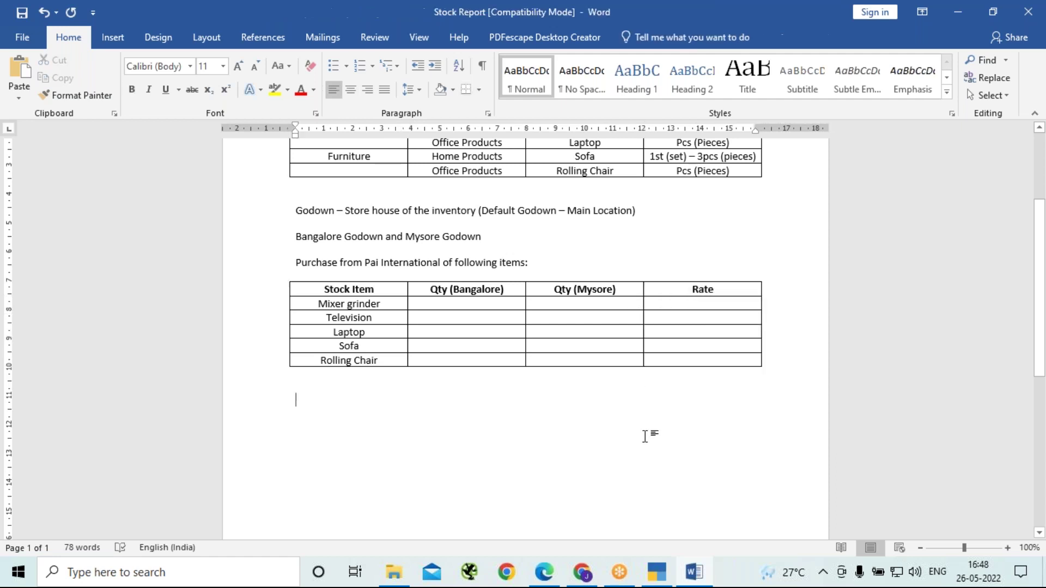
Fill the Mixer grinder row of the purchase table with 15 Nos for Bangalore, 10 Nos for Mysore and the rate 1500/Nos
{"action": "left_click", "coordinate": [444, 304]}
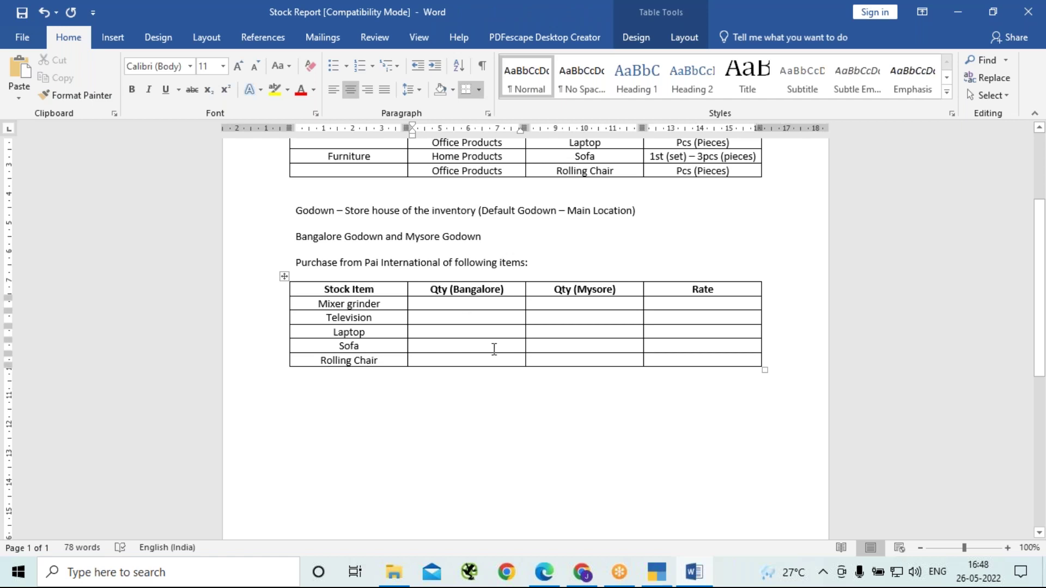
{"action": "type", "text": "15"}
{"action": "left_click", "coordinate": [562, 304]}
{"action": "type", "text": "10"}
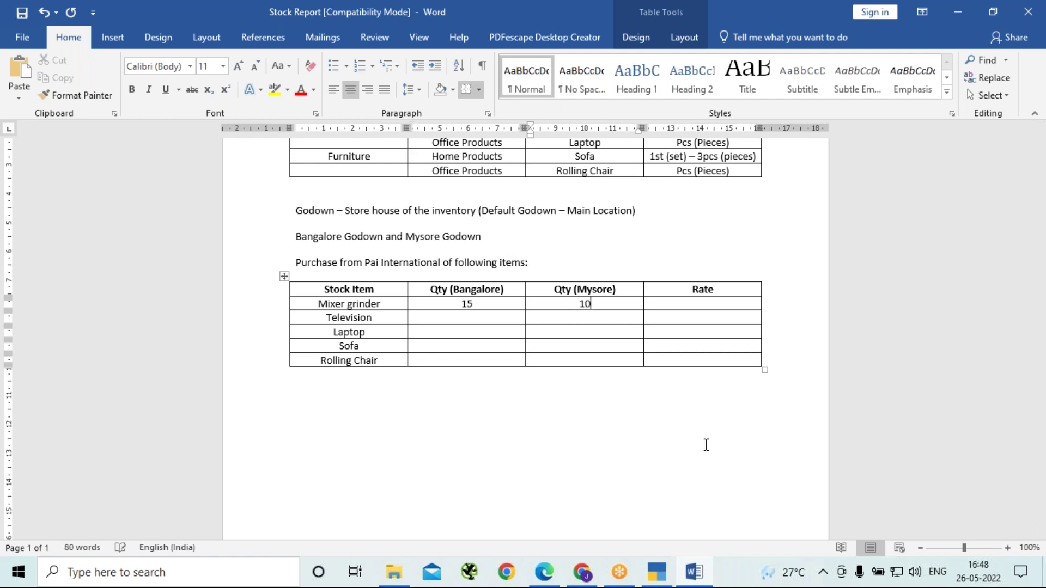
{"action": "key", "text": "Tab"}
{"action": "left_click", "coordinate": [490, 305]}
{"action": "scroll", "coordinate": [626, 361], "scroll_direction": "up", "scroll_amount": 3}
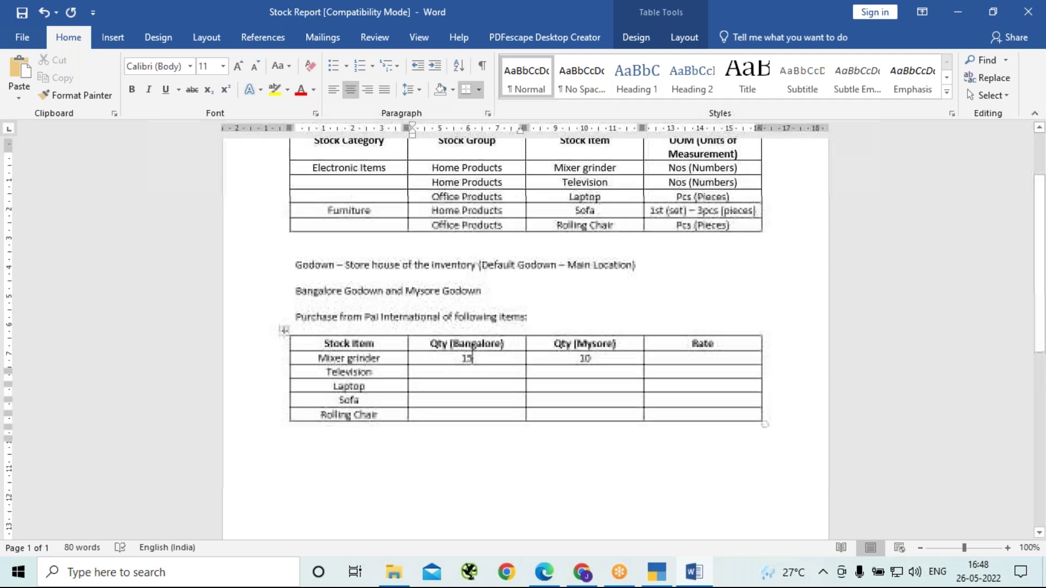
{"action": "type", "text": "Nos"}
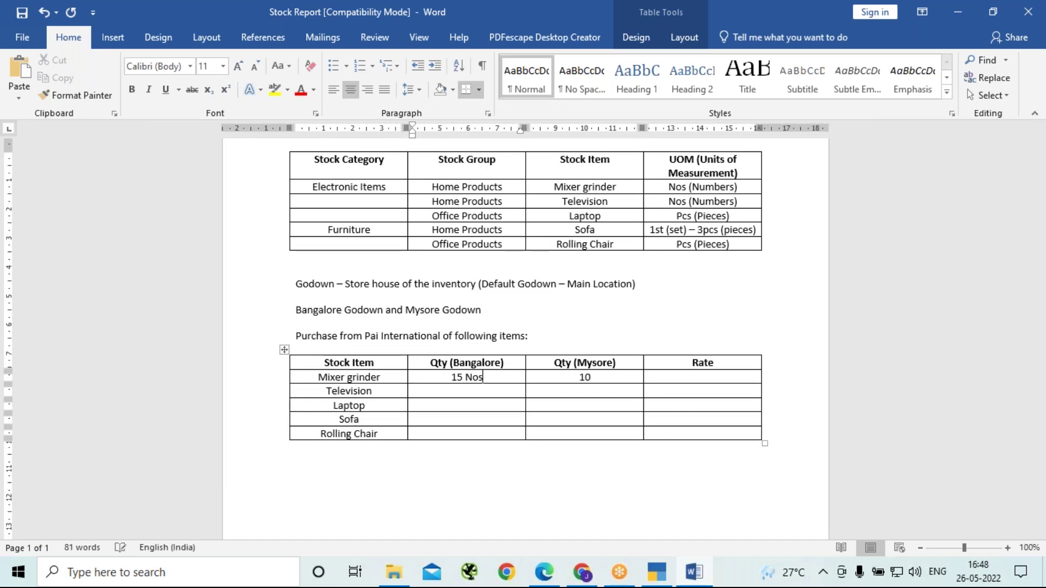
{"action": "left_click", "coordinate": [612, 378]}
{"action": "type", "text": "Nos"}
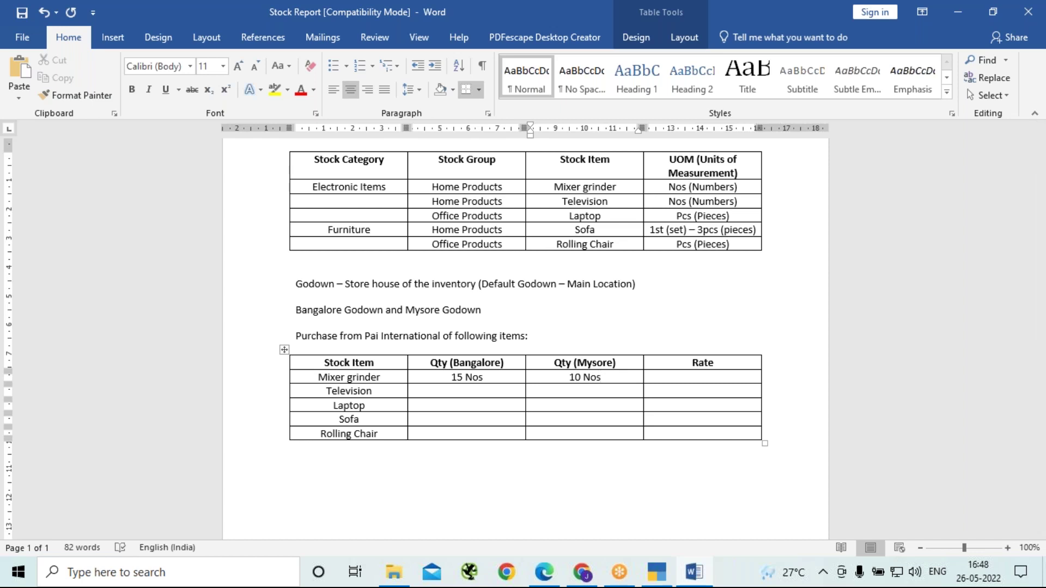
{"action": "key", "text": "Tab"}
{"action": "type", "text": "1500/Nos"}
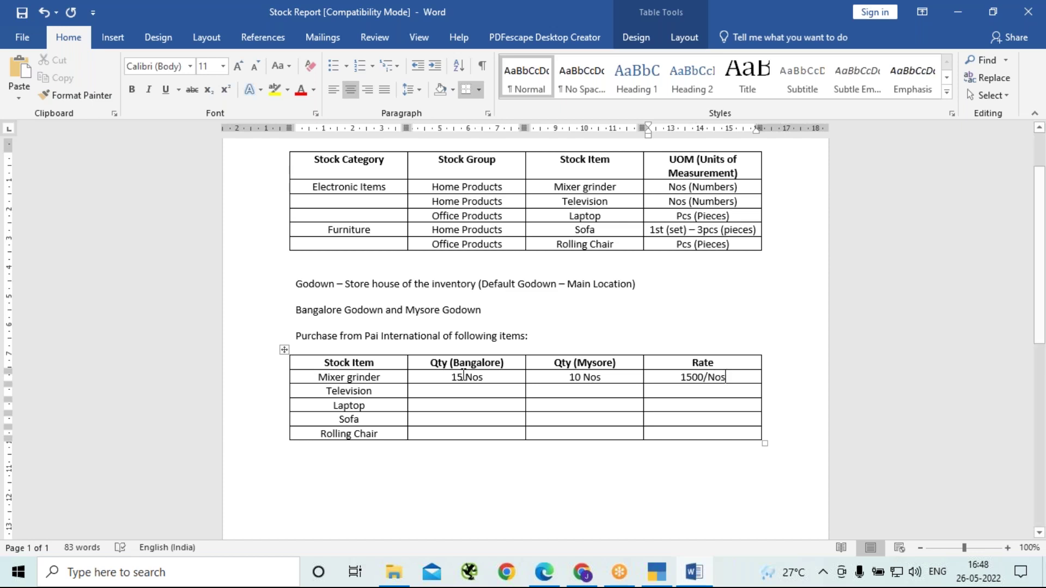
Fill the Television row of the purchase table with 10 Nos for Bangalore, 10 Nos for Mysore and the rate 3000/Nos
{"action": "left_click", "coordinate": [465, 391]}
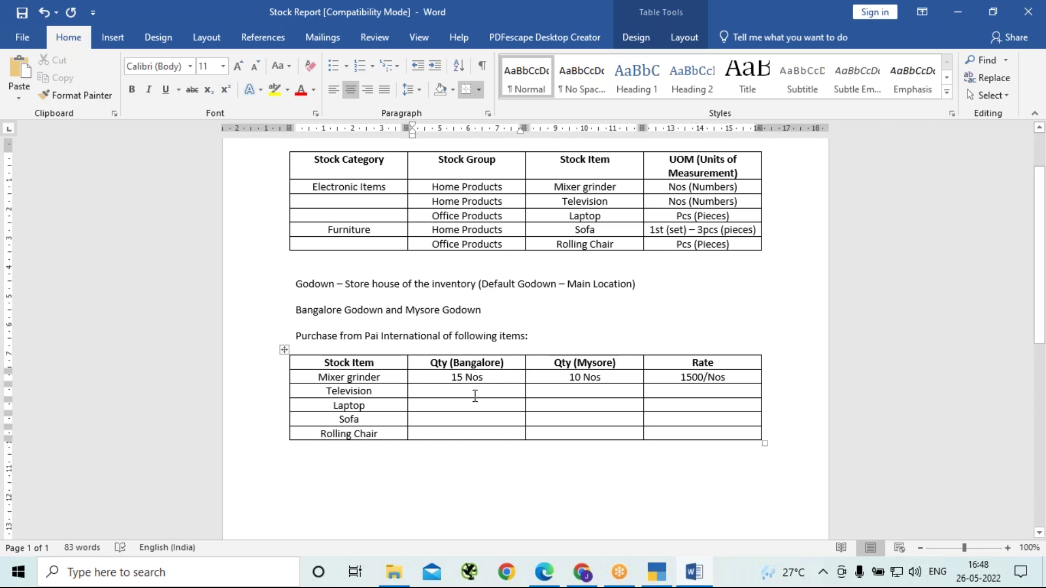
{"action": "type", "text": "10"}
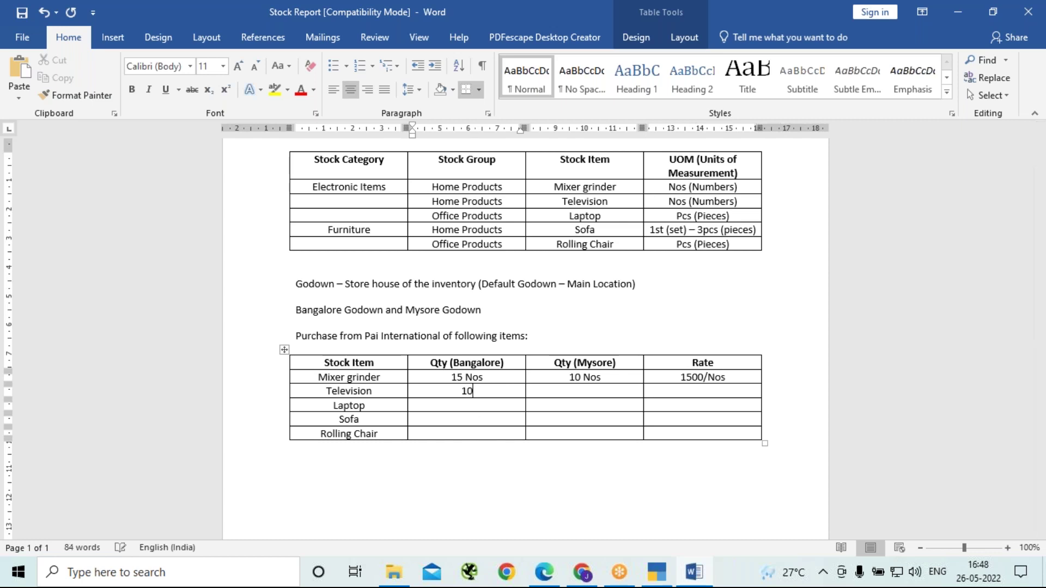
{"action": "type", "text": " Nos"}
{"action": "key", "text": "Tab"}
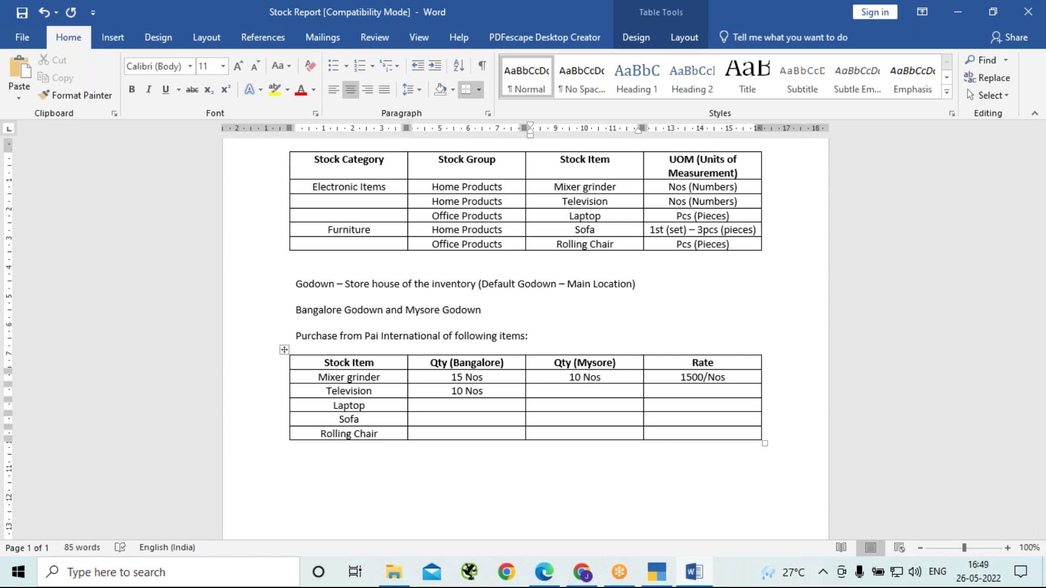
{"action": "type", "text": "10 Nos"}
{"action": "key", "text": "Tab"}
{"action": "type", "text": "3000/"}
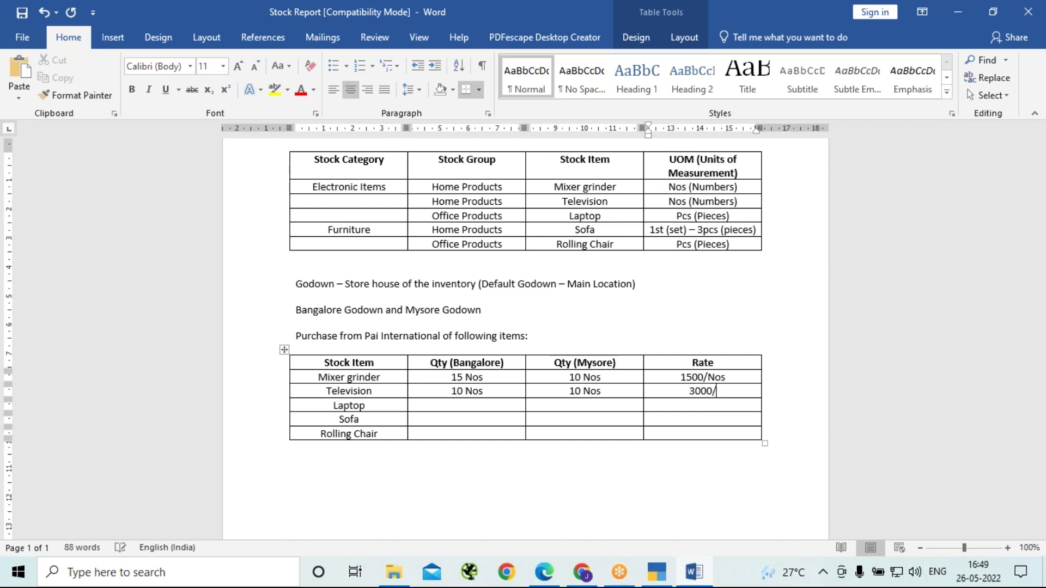
{"action": "type", "text": "Nos"}
Fill the Laptop row of the purchase table with 5 Pcs for Bangalore, 3 Pcs for Mysore and the rate 10000/Pcs
{"action": "left_click", "coordinate": [443, 405]}
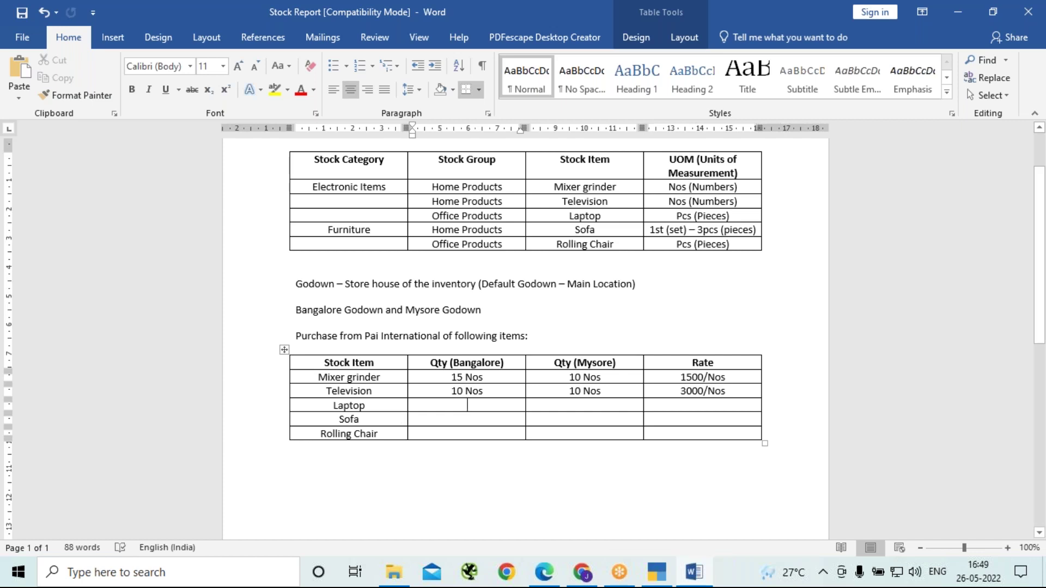
{"action": "type", "text": "5"}
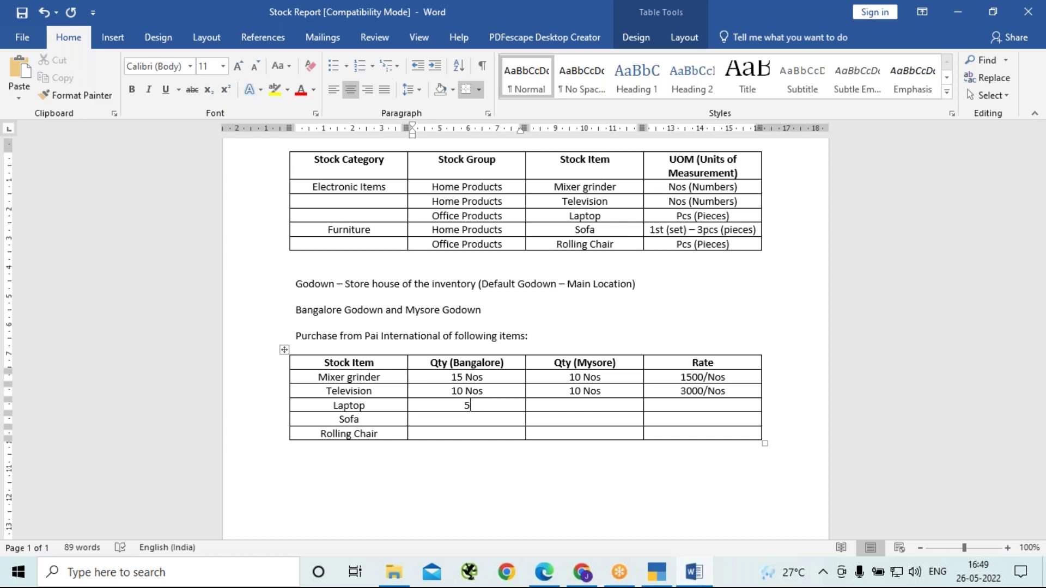
{"action": "type", "text": " Pcs"}
{"action": "key", "text": "Tab"}
{"action": "type", "text": "3"}
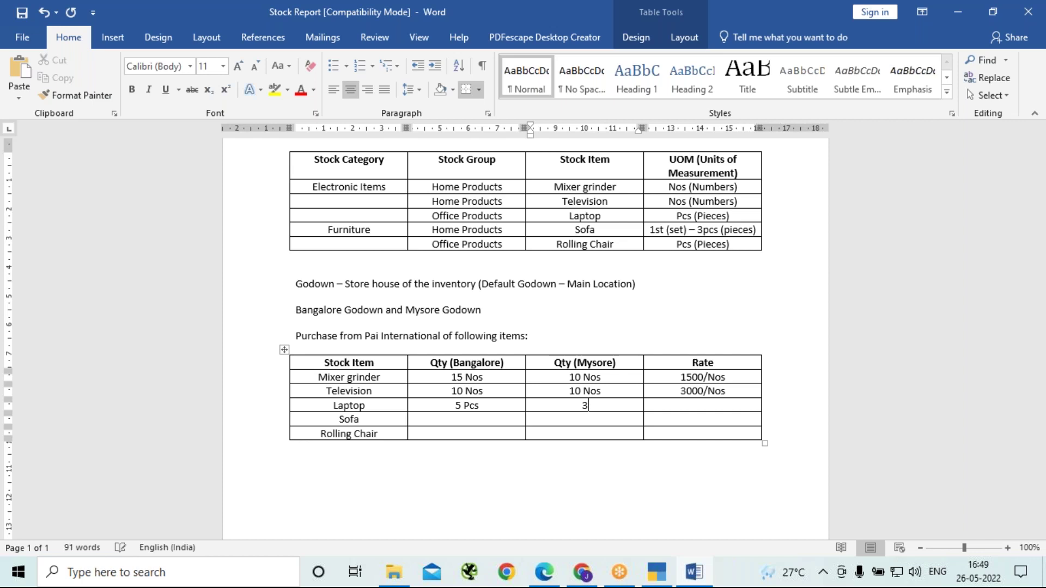
{"action": "type", "text": " Pcs"}
{"action": "key", "text": "Tab"}
{"action": "type", "text": "10000/Pcs"}
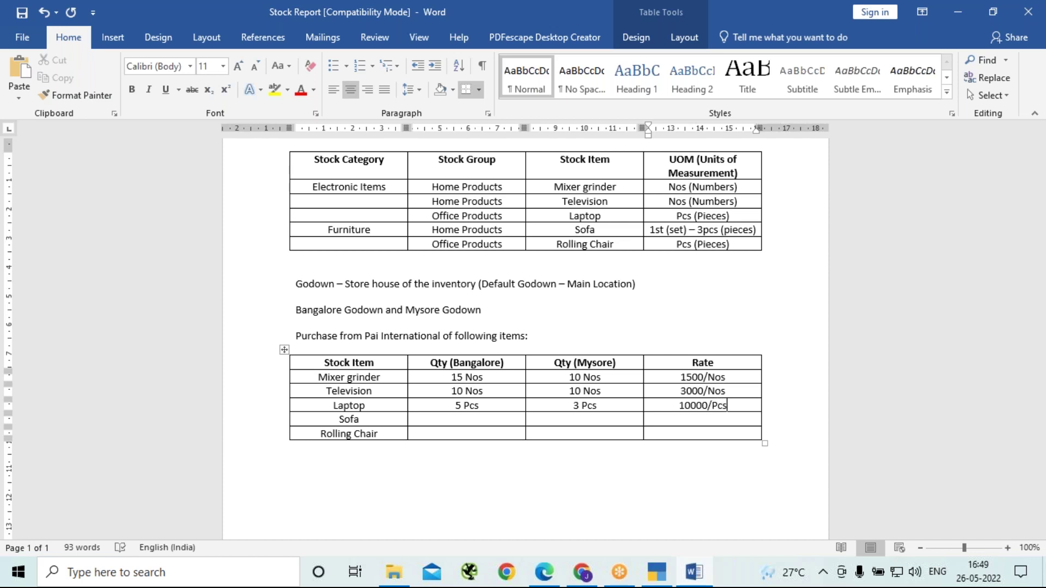
Fill the Sofa row of the purchase table with 3 st for Bangalore, 2 St for Mysore and the rate 5000/st
{"action": "left_click", "coordinate": [460, 419]}
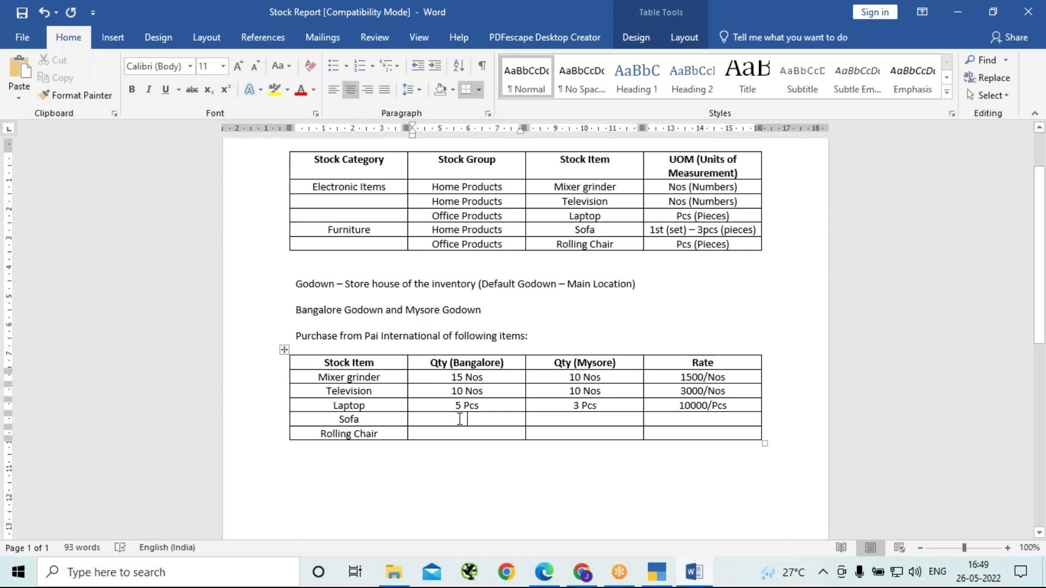
{"action": "type", "text": "3 st"}
{"action": "key", "text": "Tab"}
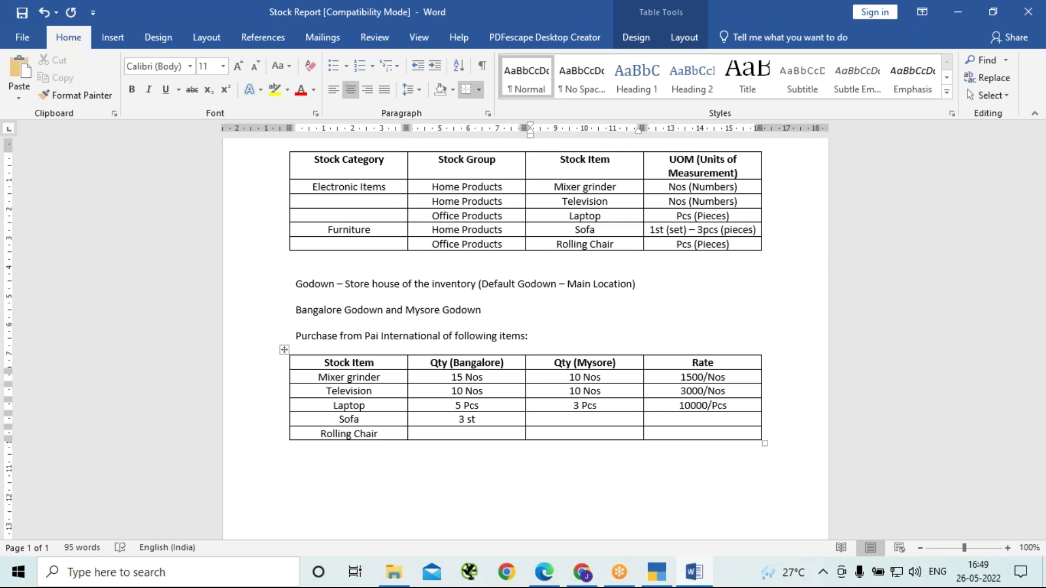
{"action": "type", "text": "2 St"}
{"action": "key", "text": "Tab"}
{"action": "type", "text": "5000/st"}
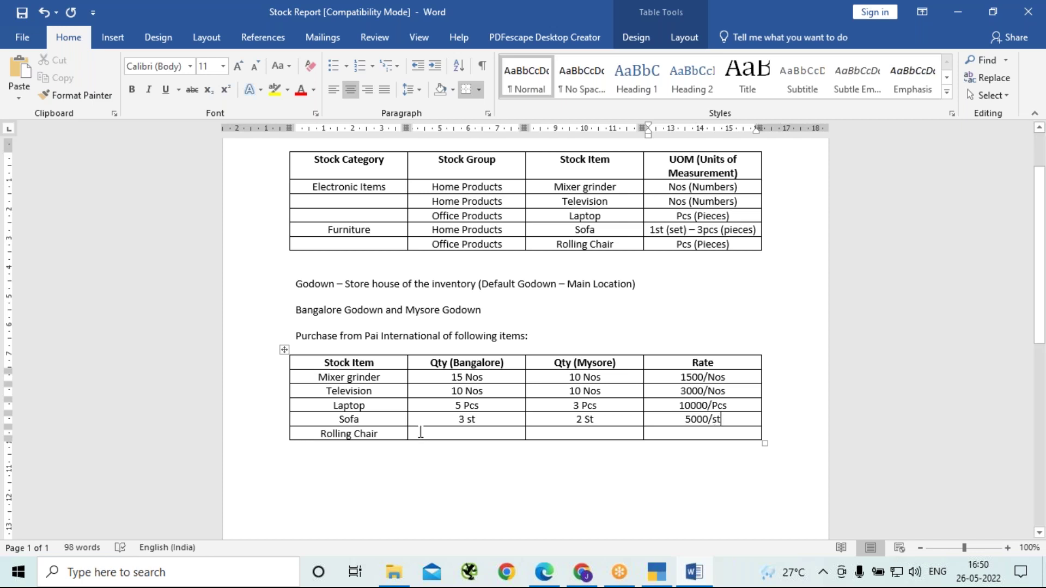
Fill the Rolling Chair row with 10 Pcs for Bangalore, 5 Pcs for Mysore and the rate 4500/Pcs, and save the document
{"action": "left_click", "coordinate": [449, 434]}
{"action": "type", "text": "10"}
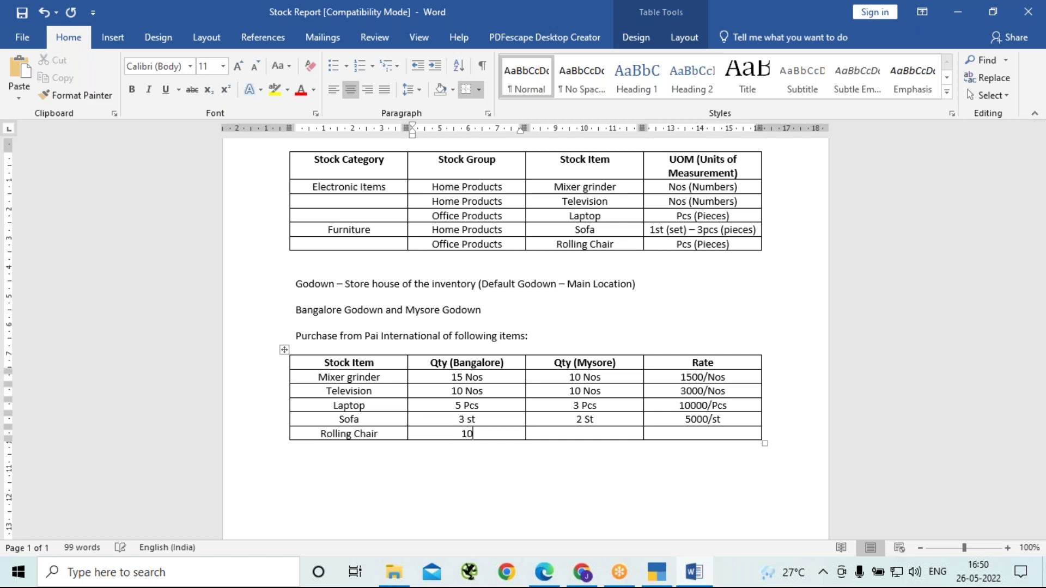
{"action": "type", "text": " Pcs"}
{"action": "key", "text": "Tab"}
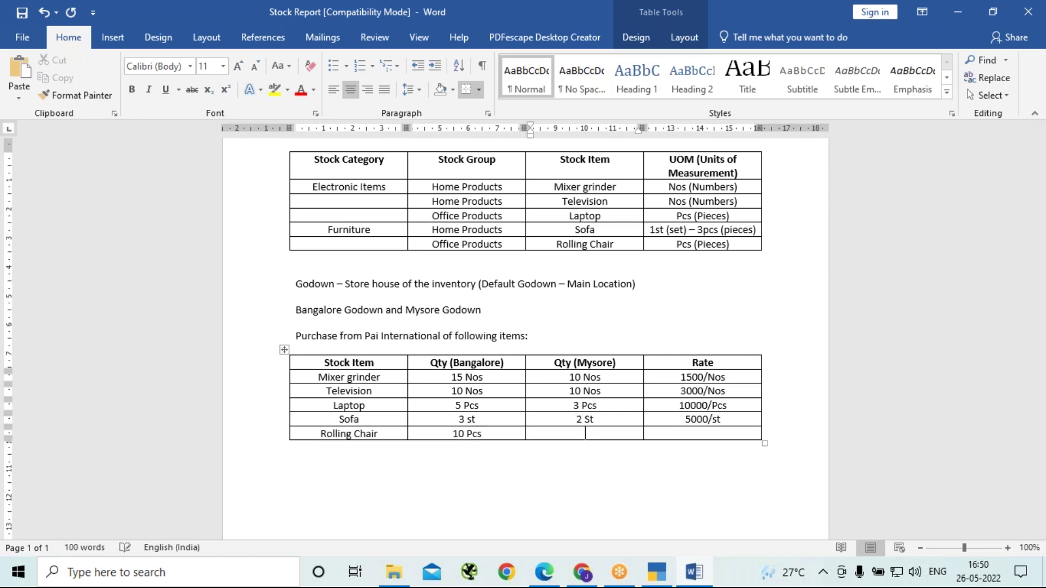
{"action": "type", "text": "5 Pcs"}
{"action": "key", "text": "Tab"}
{"action": "type", "text": "4500"}
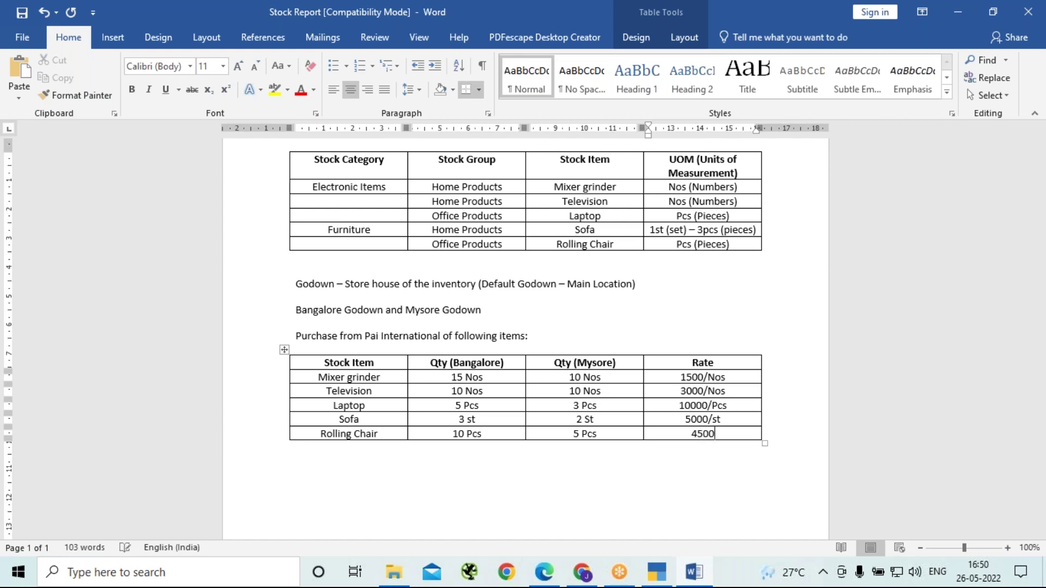
{"action": "type", "text": "/Pcs"}
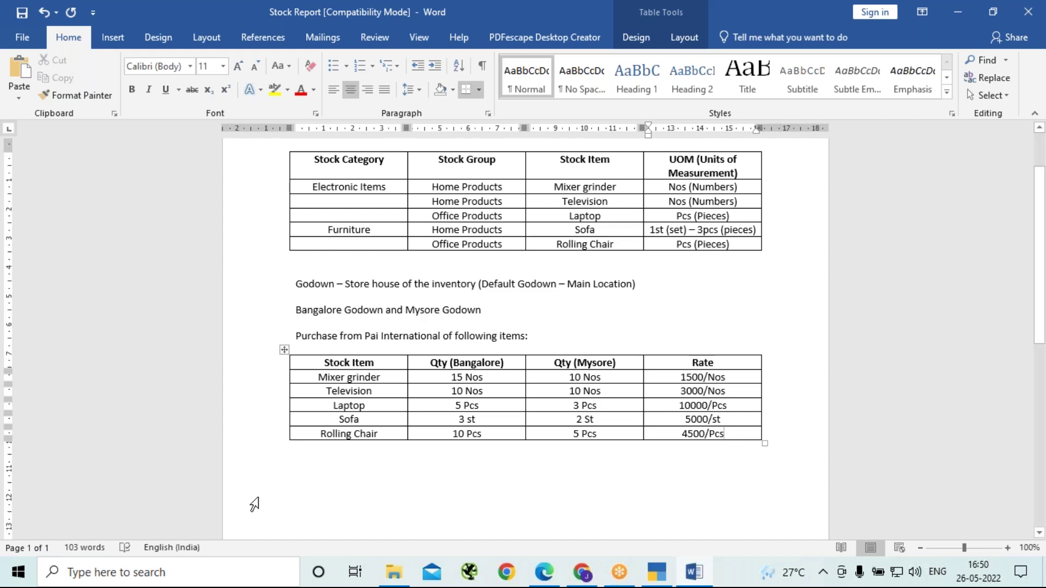
{"action": "left_click", "coordinate": [466, 479]}
{"action": "key", "text": "ctrl+s"}
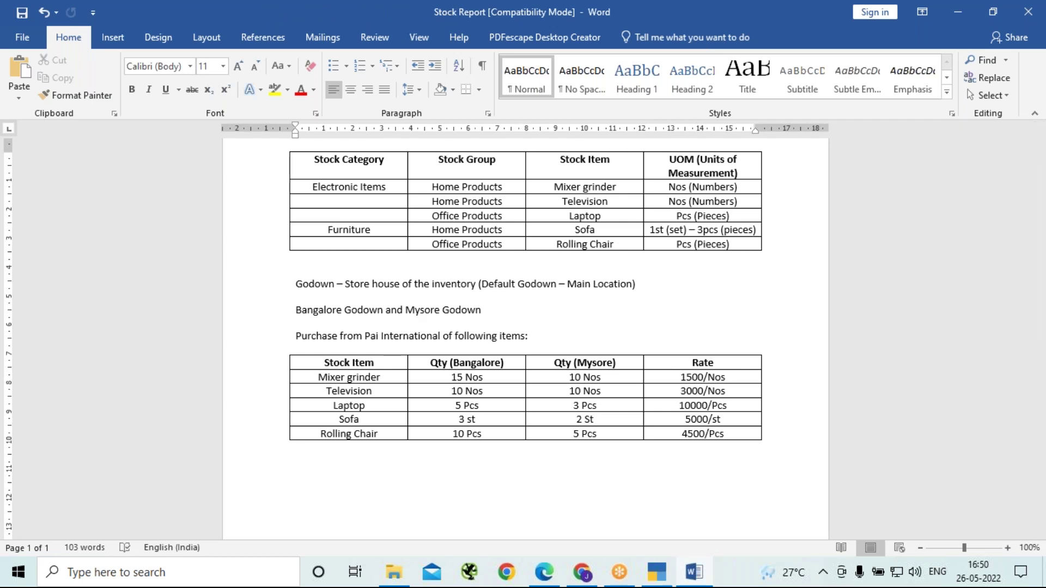
Add the line "Sales made to R K Traders through Bangalore godown only." below the purchase table, followed by a new paragraph
{"action": "type", "text": "Sales "}
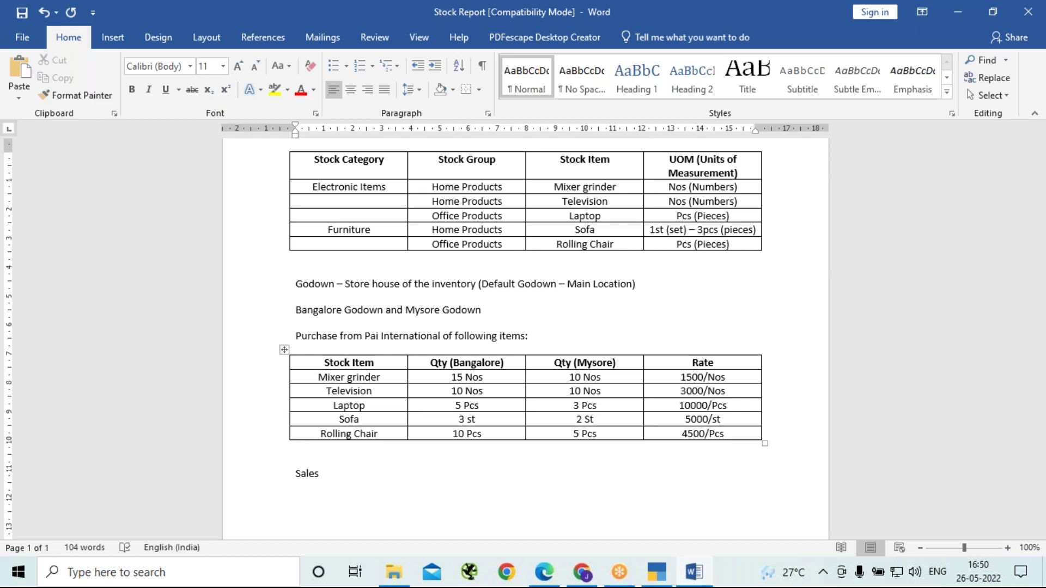
{"action": "type", "text": "made to R K Enter"}
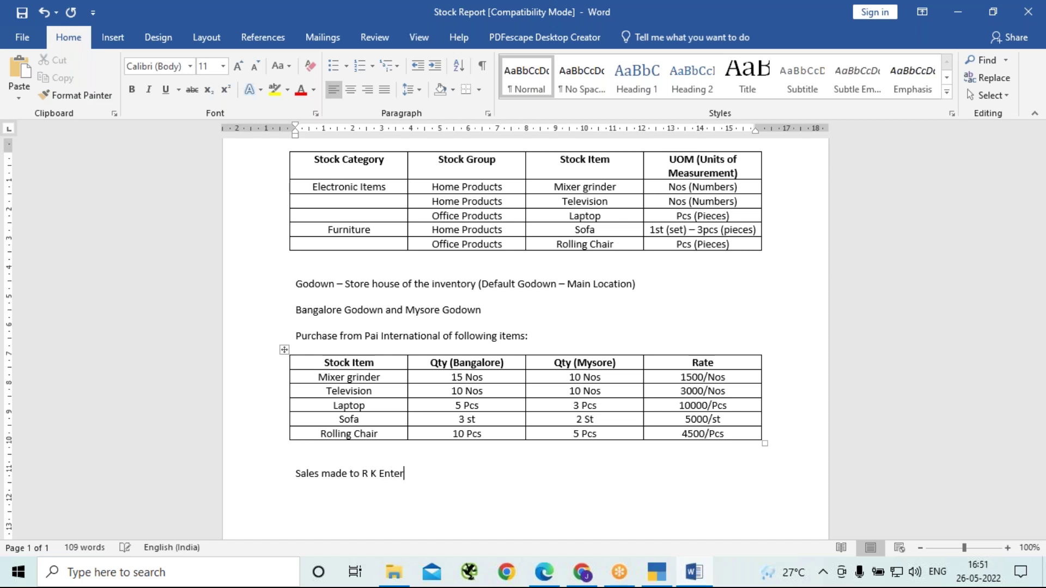
{"action": "key", "text": "BackSpace"}
{"action": "key", "text": "BackSpace"}
{"action": "key", "text": "BackSpace"}
{"action": "key", "text": "BackSpace"}
{"action": "key", "text": "BackSpace"}
{"action": "type", "text": "Traders"}
{"action": "type", "text": "throu"}
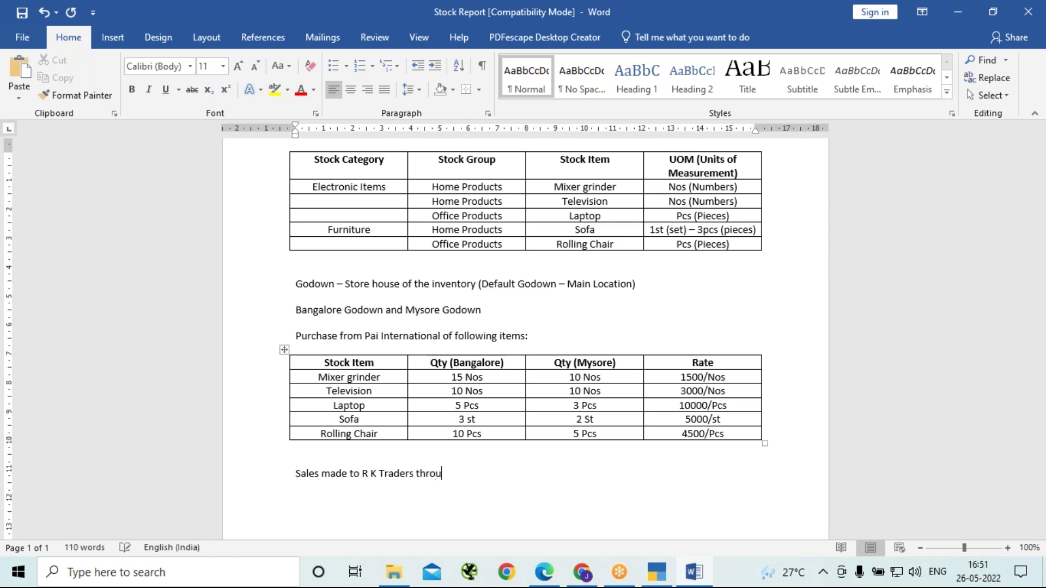
{"action": "type", "text": "gh Bangalore godown only."}
{"action": "key", "text": "Return"}
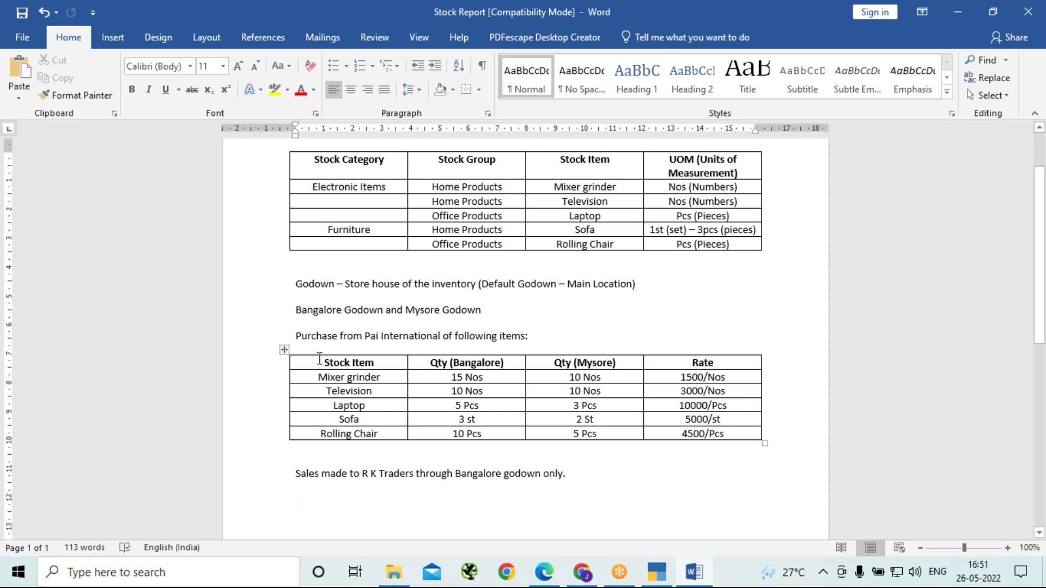
Copy the Stock Item, Qty (Bangalore) and Qty (Mysore) columns of the purchase table into a new table below the sales line
{"action": "left_click_drag", "start_coordinate": [320, 359], "coordinate": [575, 442]}
{"action": "key", "text": "ctrl+c"}
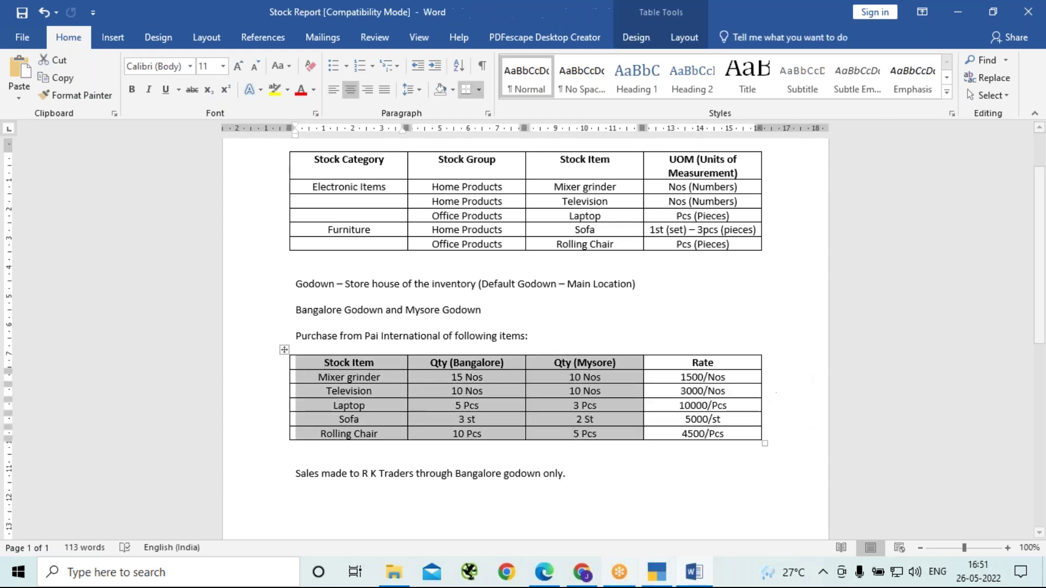
{"action": "mouse_move", "coordinate": [656, 572]}
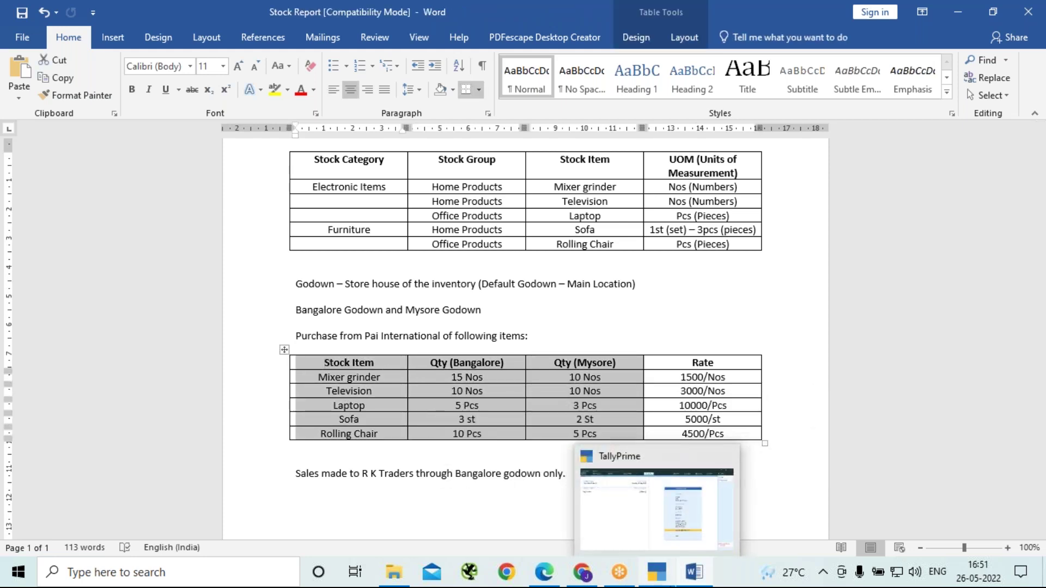
{"action": "scroll", "coordinate": [296, 360], "scroll_direction": "down", "scroll_amount": 5}
{"action": "left_click", "coordinate": [296, 360]}
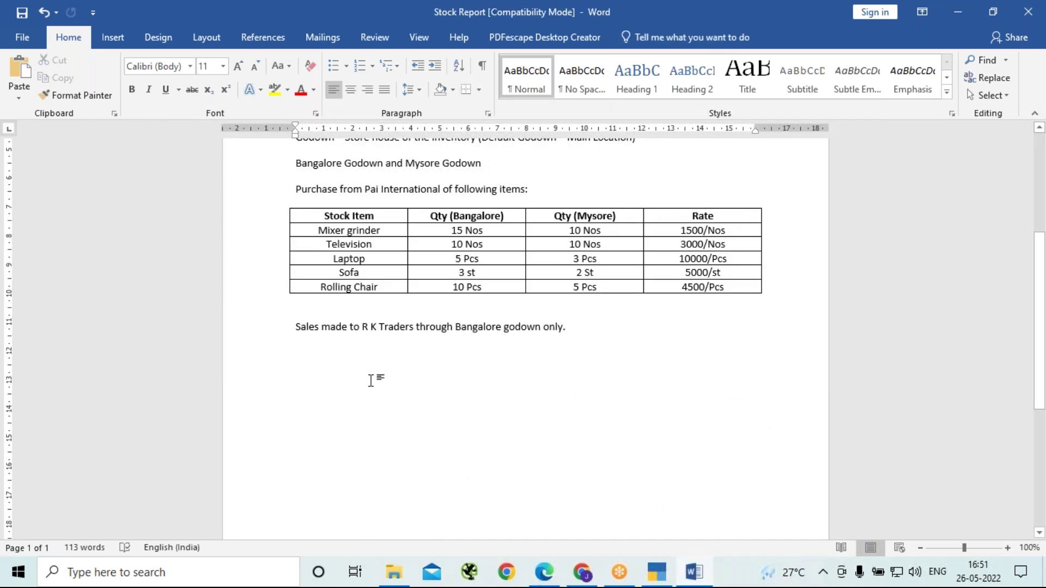
{"action": "key", "text": "ctrl+v"}
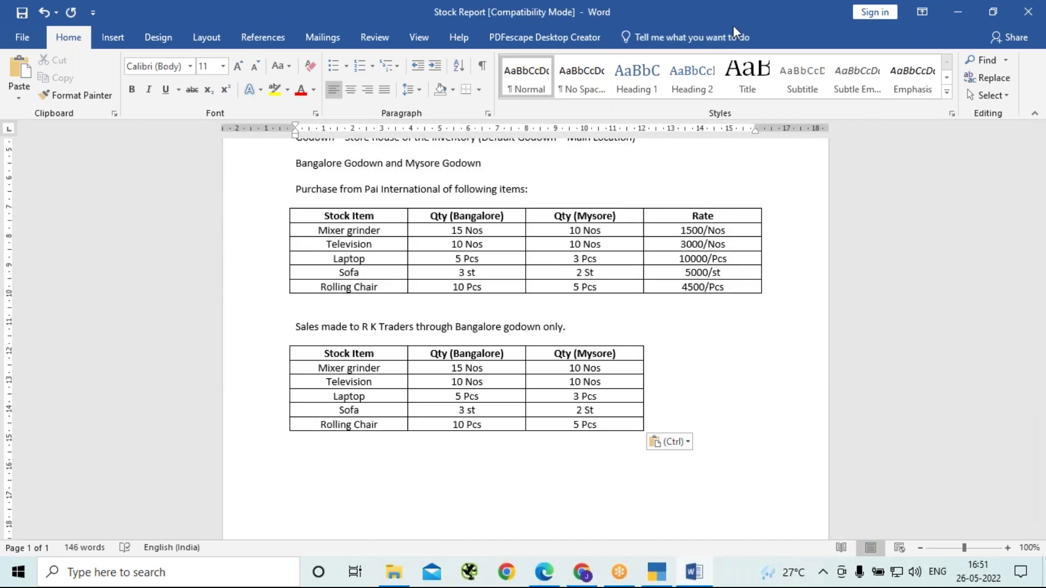
{"action": "left_click", "coordinate": [776, 18]}
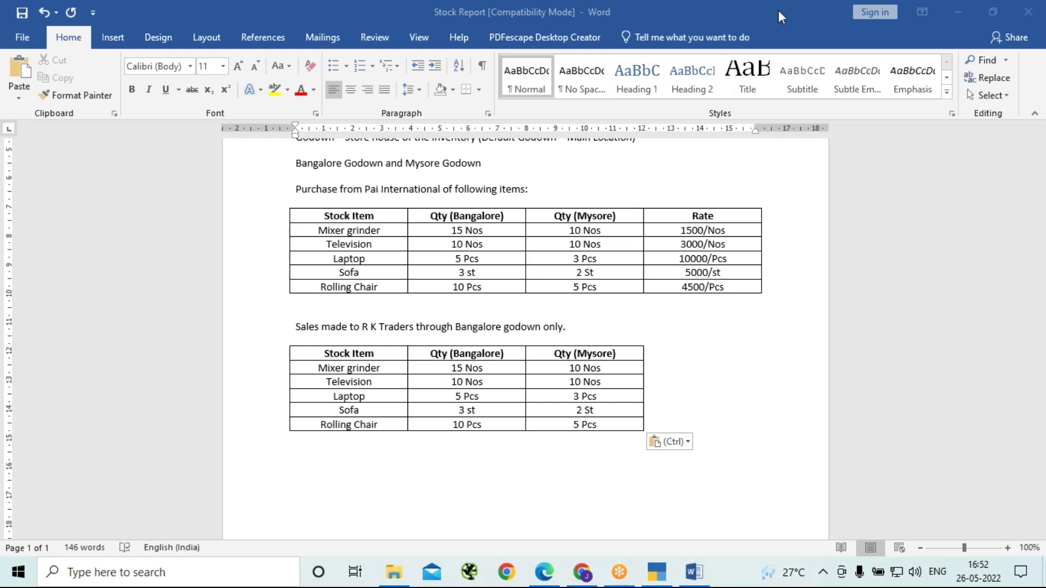
Change the Bangalore quantity of the Mixer grinder in the sales table to 20 Nos
{"action": "left_click", "coordinate": [461, 374]}
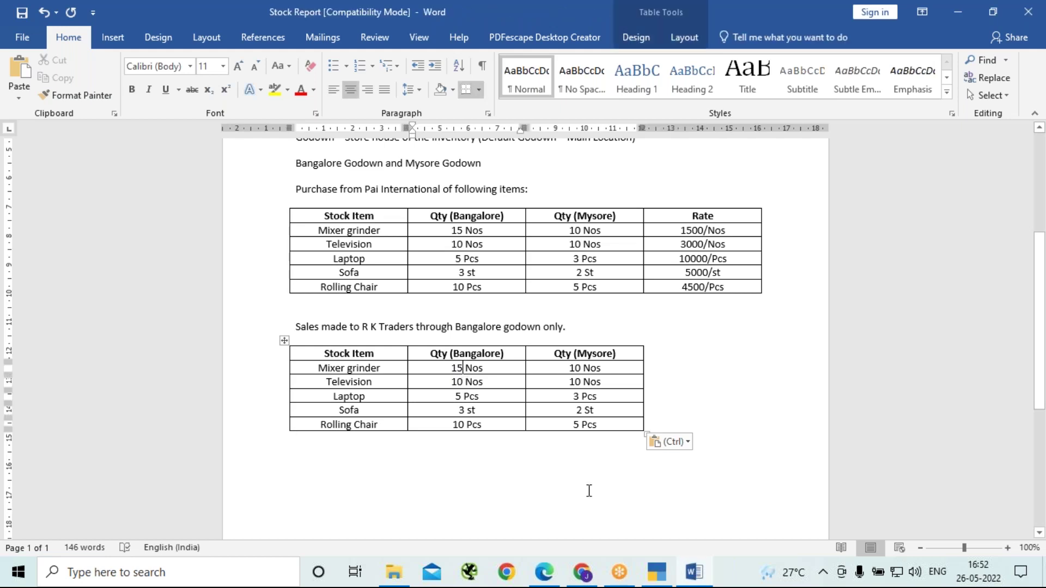
{"action": "key", "text": "BackSpace"}
{"action": "key", "text": "BackSpace"}
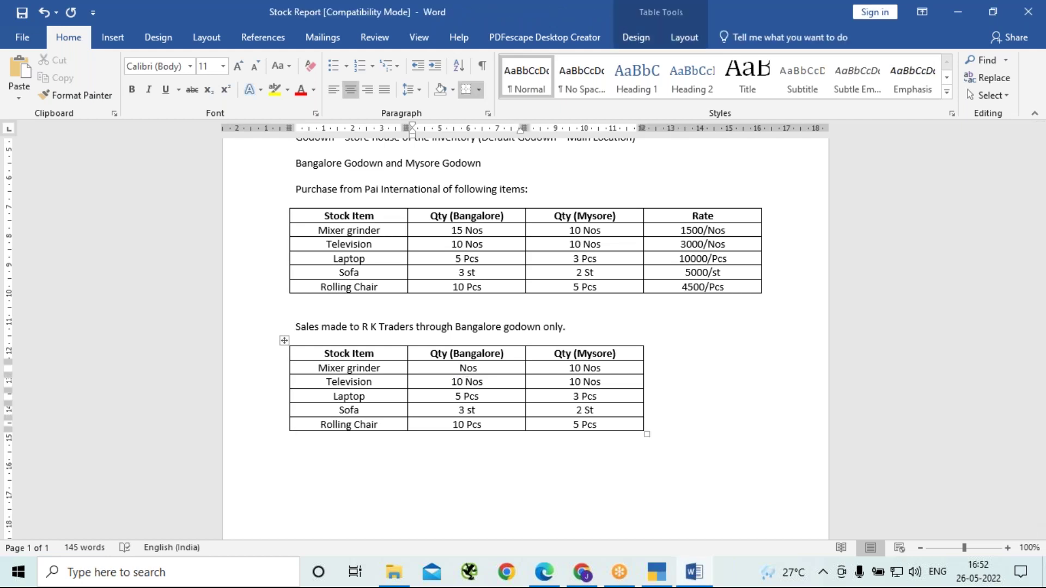
{"action": "type", "text": "20"}
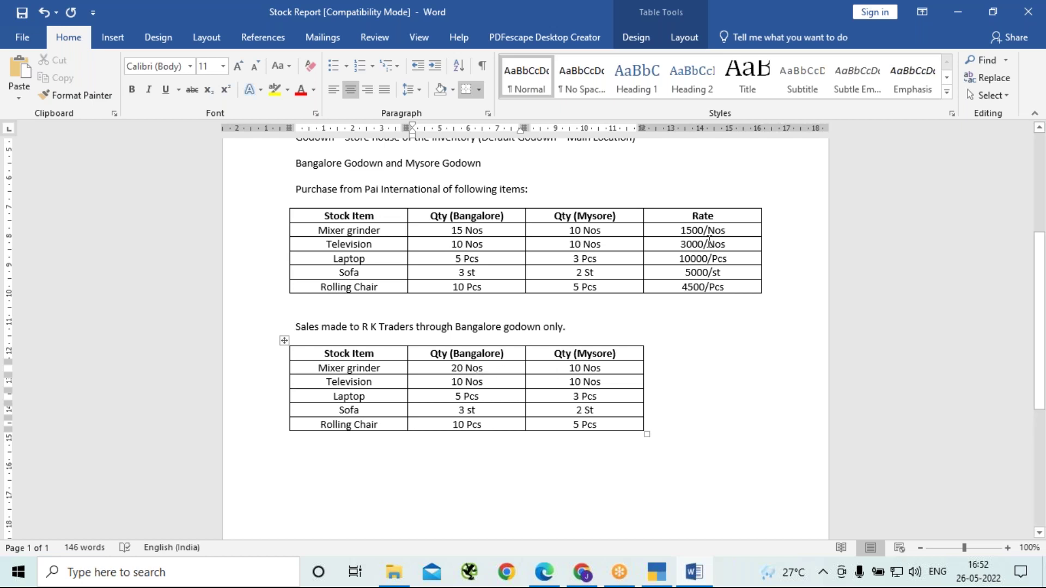
Copy the Rate column of the purchase table into the sales table, directly after the Qty (Bangalore) column
{"action": "left_click_drag", "start_coordinate": [690, 215], "coordinate": [718, 283]}
{"action": "key", "text": "ctrl+c"}
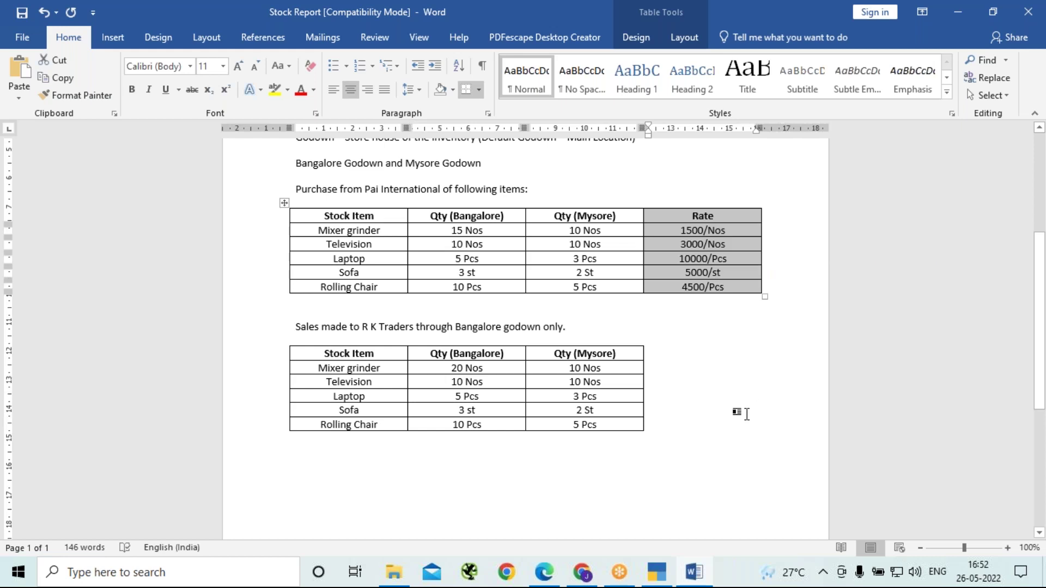
{"action": "left_click_drag", "start_coordinate": [567, 354], "coordinate": [584, 426]}
{"action": "key", "text": "ctrl+v"}
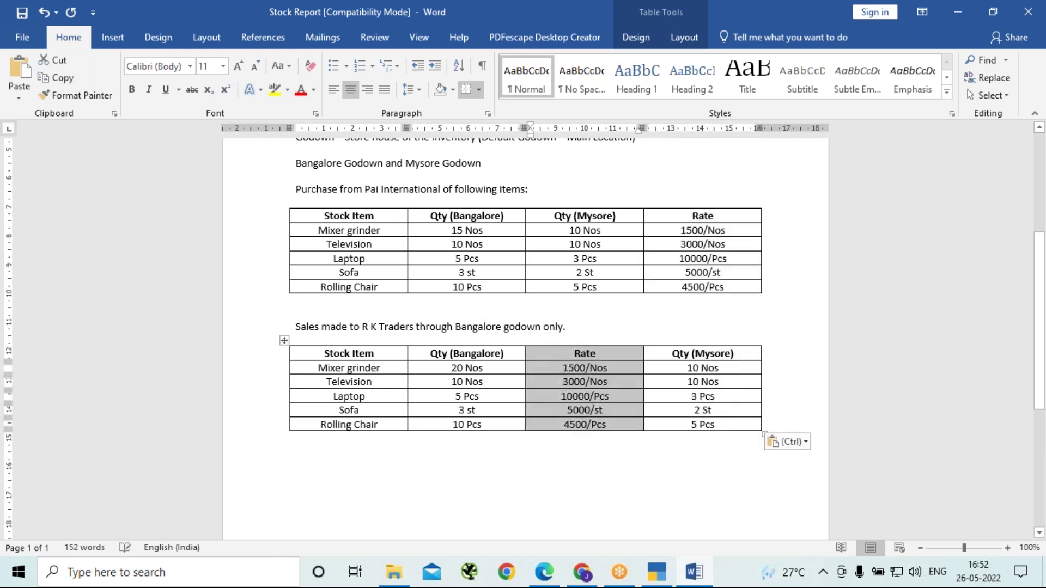
Clear the Qty (Mysore) column of the sales table and delete the emptied column
{"action": "left_click_drag", "start_coordinate": [669, 349], "coordinate": [738, 416]}
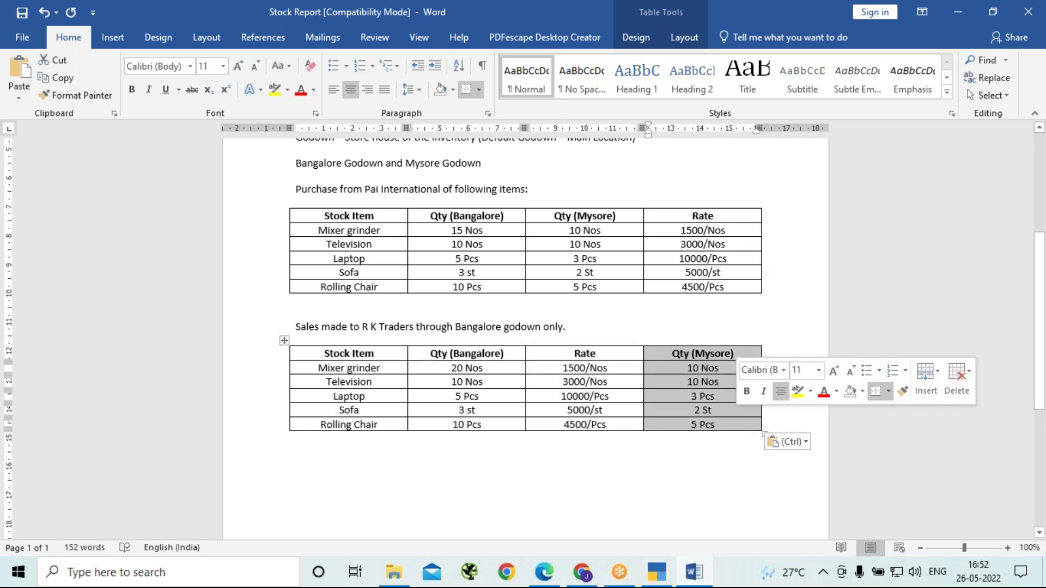
{"action": "key", "text": "Delete"}
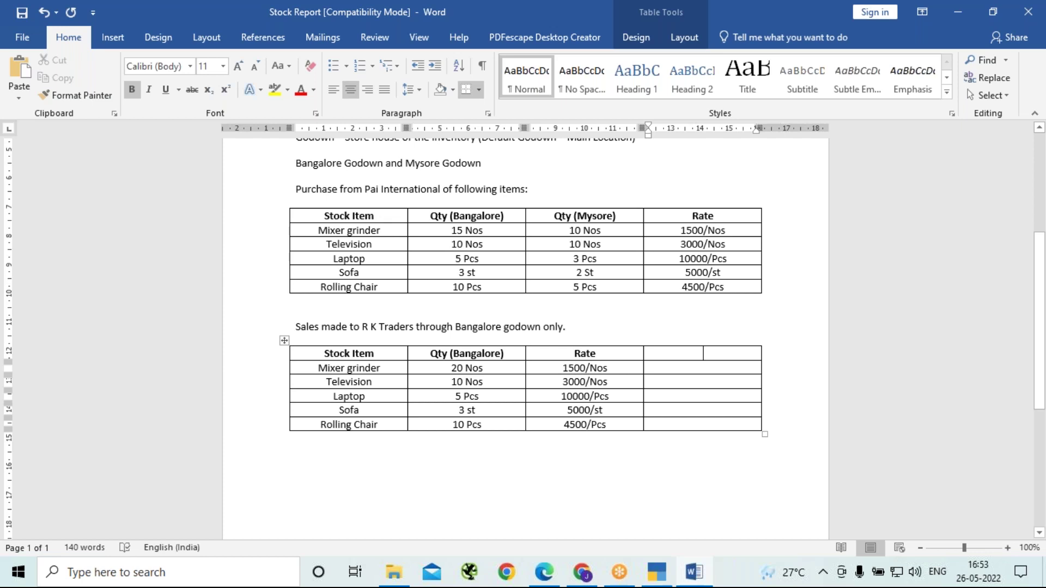
{"action": "right_click", "coordinate": [670, 354]}
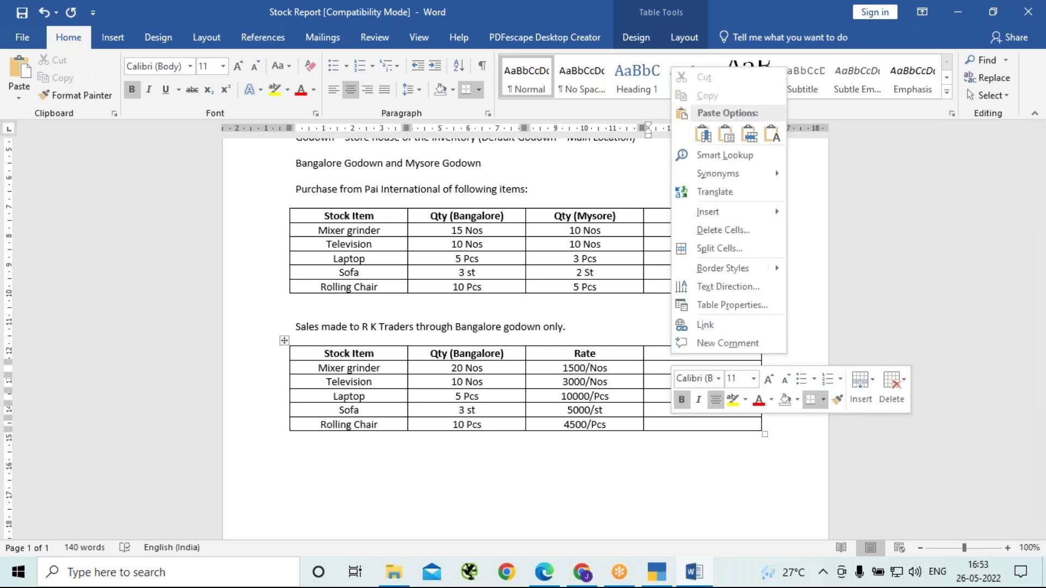
{"action": "left_click", "coordinate": [902, 384]}
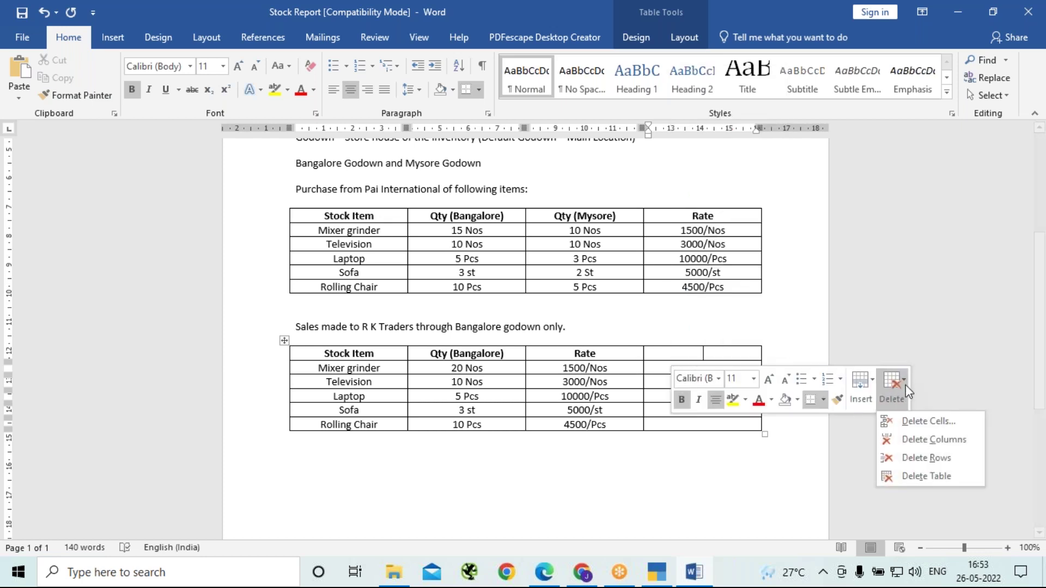
{"action": "left_click", "coordinate": [930, 438]}
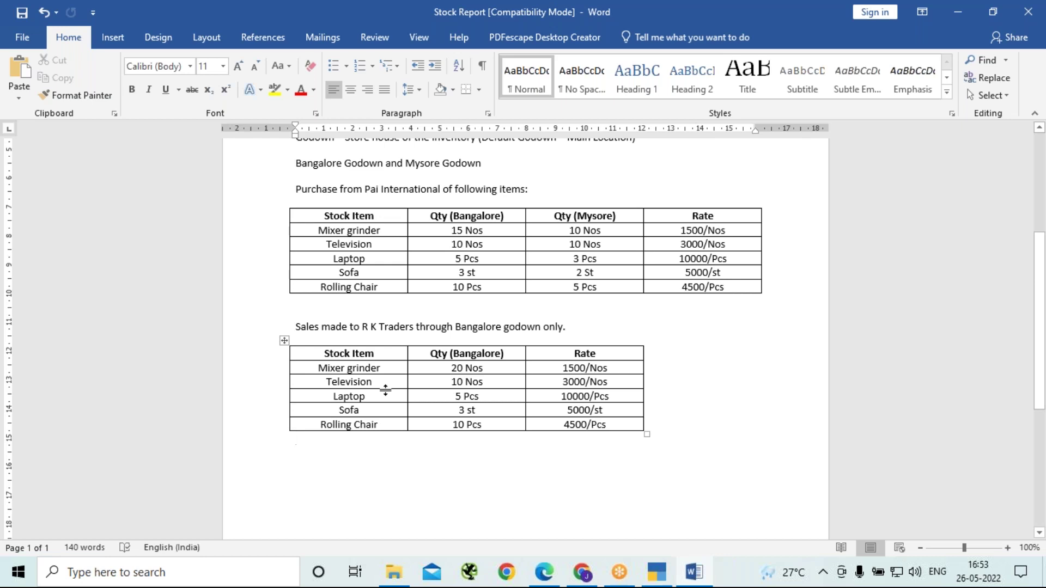
Set the Bangalore quantities in the sales table to 8 Nos for Television and 2 Pcs for Laptop
{"action": "left_click", "coordinate": [463, 381]}
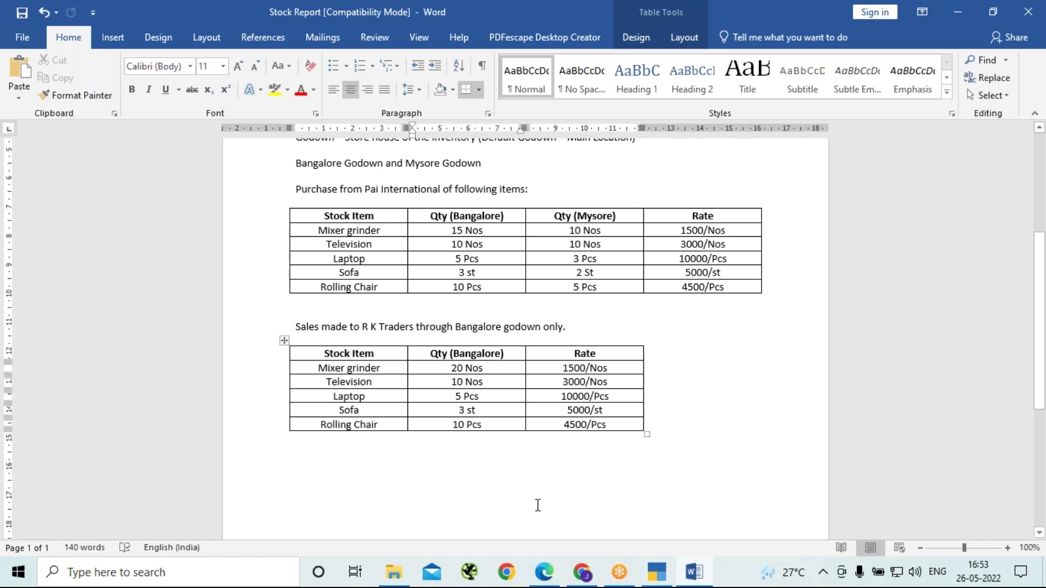
{"action": "key", "text": "BackSpace"}
{"action": "key", "text": "BackSpace"}
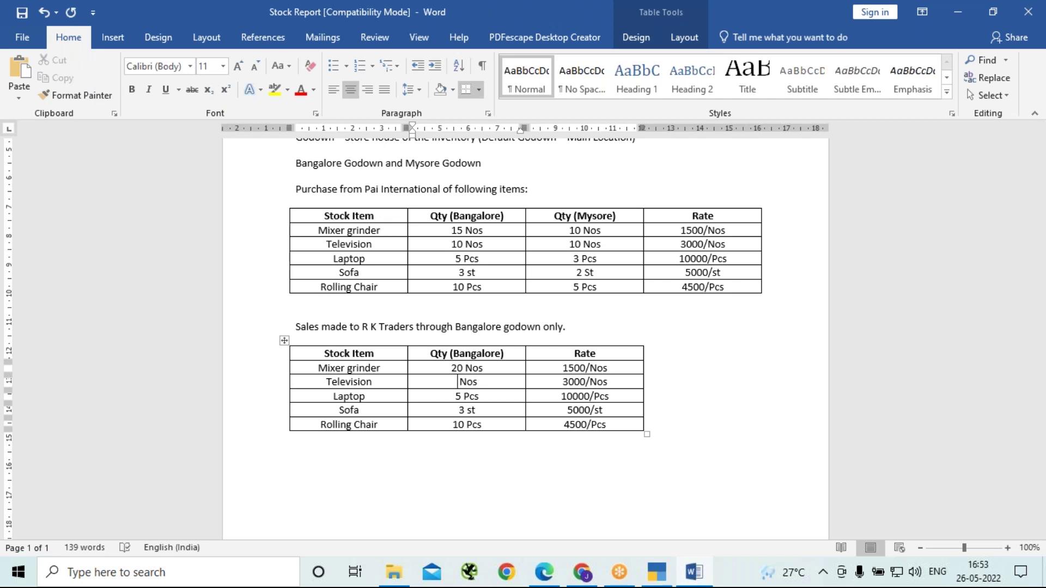
{"action": "type", "text": "8"}
{"action": "key", "text": "BackSpace"}
{"action": "type", "text": "2"}
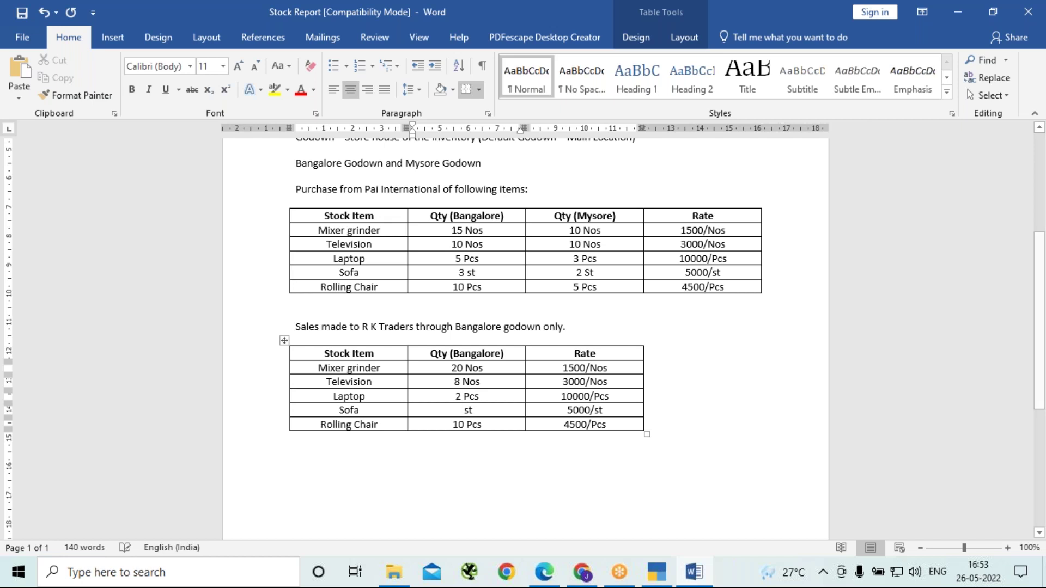
Set the Bangalore quantities in the sales table to 1 st for Sofa and 3 Pcs for Rolling Chair
{"action": "key", "text": "BackSpace"}
{"action": "type", "text": "1"}
{"action": "key", "text": "Down"}
{"action": "key", "text": "BackSpace"}
{"action": "key", "text": "BackSpace"}
{"action": "type", "text": "3"}
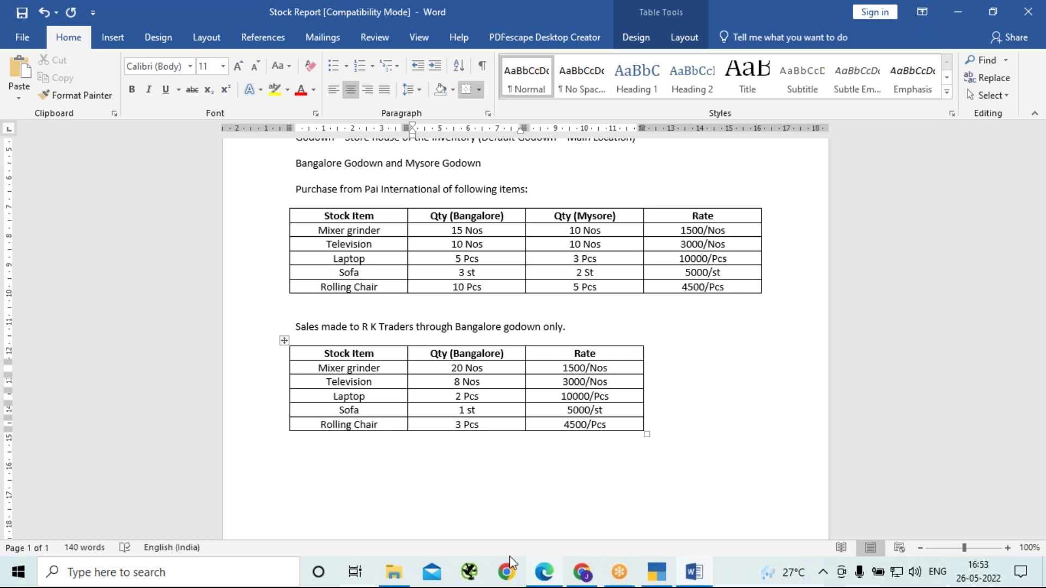
Set the sales rates to 2500/Nos for Mixer grinder, 5000/Nos for Television and 15000/Pcs for Laptop
{"action": "left_click", "coordinate": [569, 366]}
{"action": "key", "text": "BackSpace"}
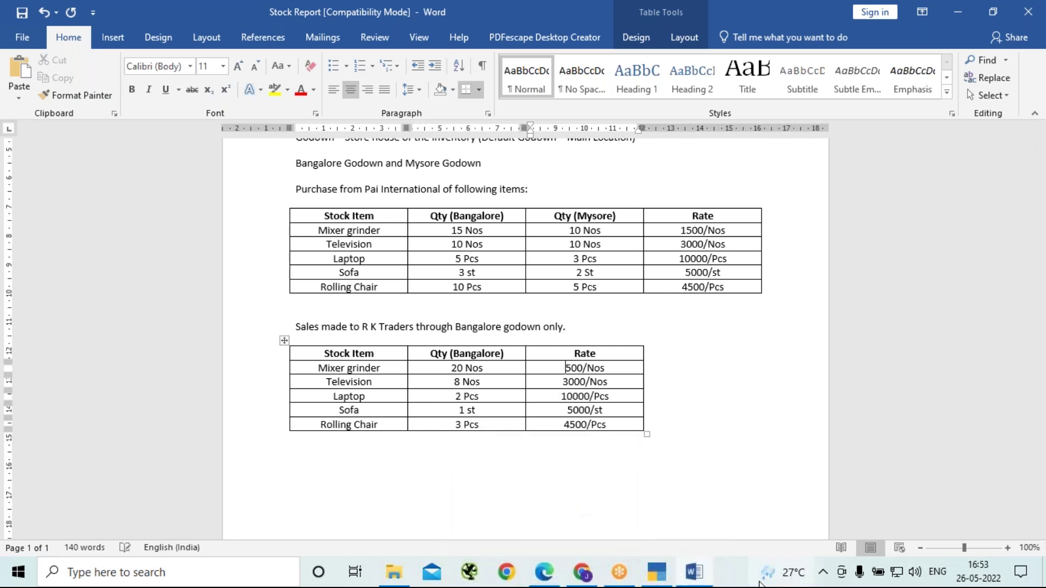
{"action": "type", "text": "2"}
{"action": "mouse_move", "coordinate": [776, 584]}
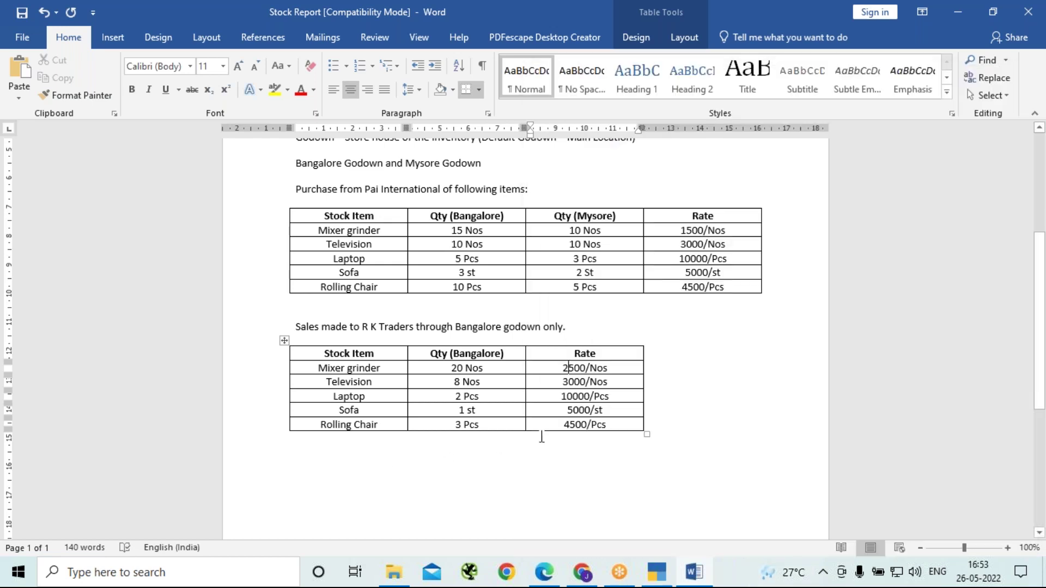
{"action": "left_click", "coordinate": [569, 381]}
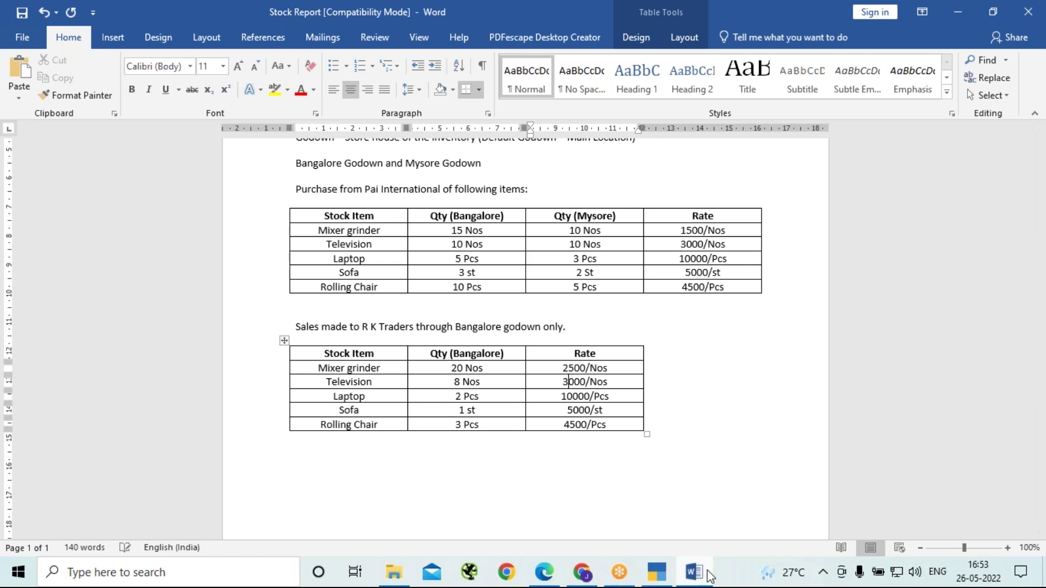
{"action": "key", "text": "BackSpace"}
{"action": "type", "text": "5"}
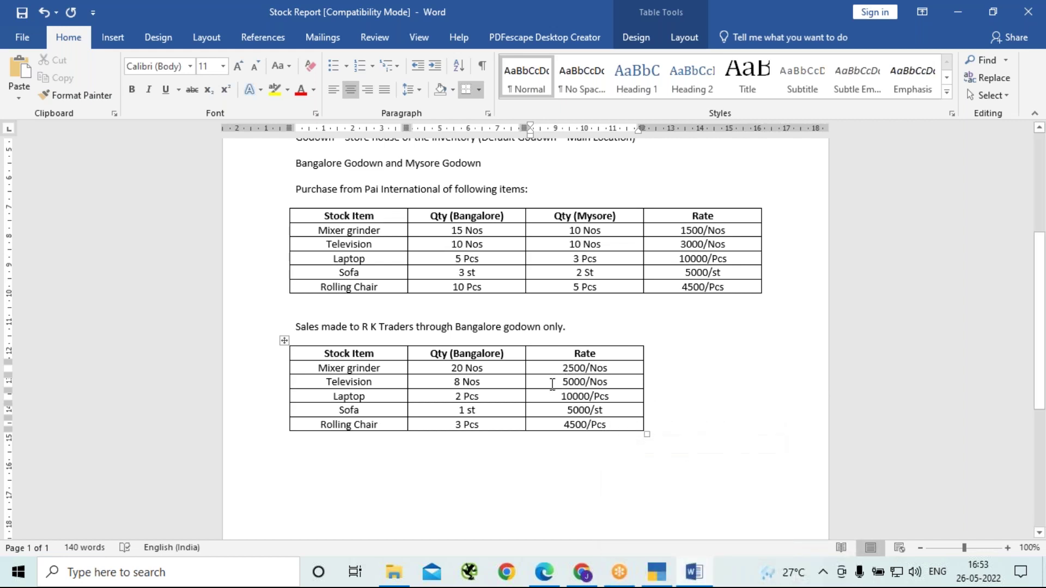
{"action": "left_click", "coordinate": [569, 390]}
{"action": "key", "text": "Delete"}
{"action": "type", "text": "5"}
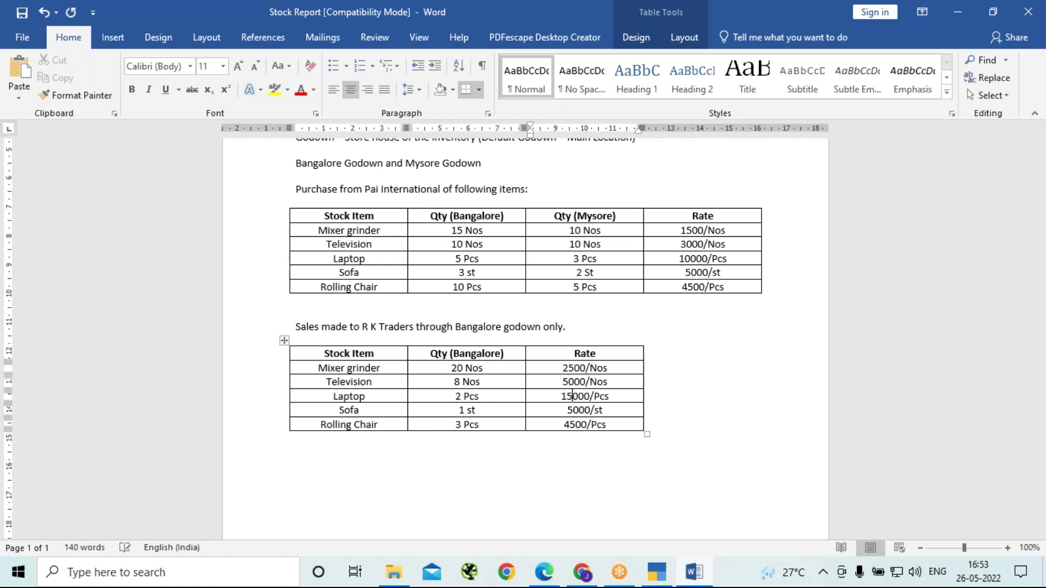
Set the sales rates to 8000/st for Sofa and 6500/Pcs for Rolling Chair, and save the document
{"action": "left_click", "coordinate": [569, 410]}
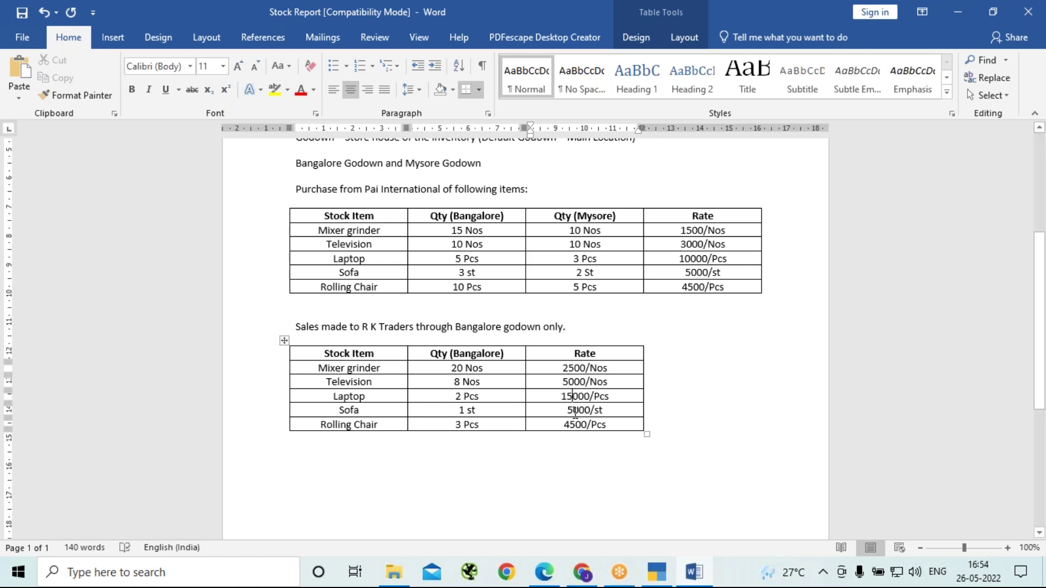
{"action": "key", "text": "Delete"}
{"action": "type", "text": "8"}
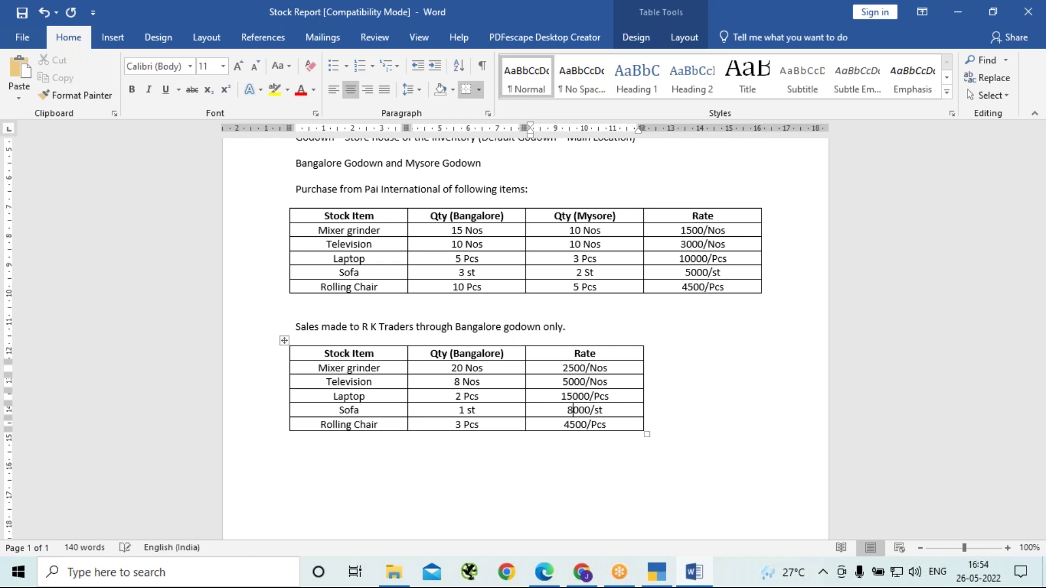
{"action": "left_click", "coordinate": [570, 425]}
{"action": "key", "text": "BackSpace"}
{"action": "type", "text": "6"}
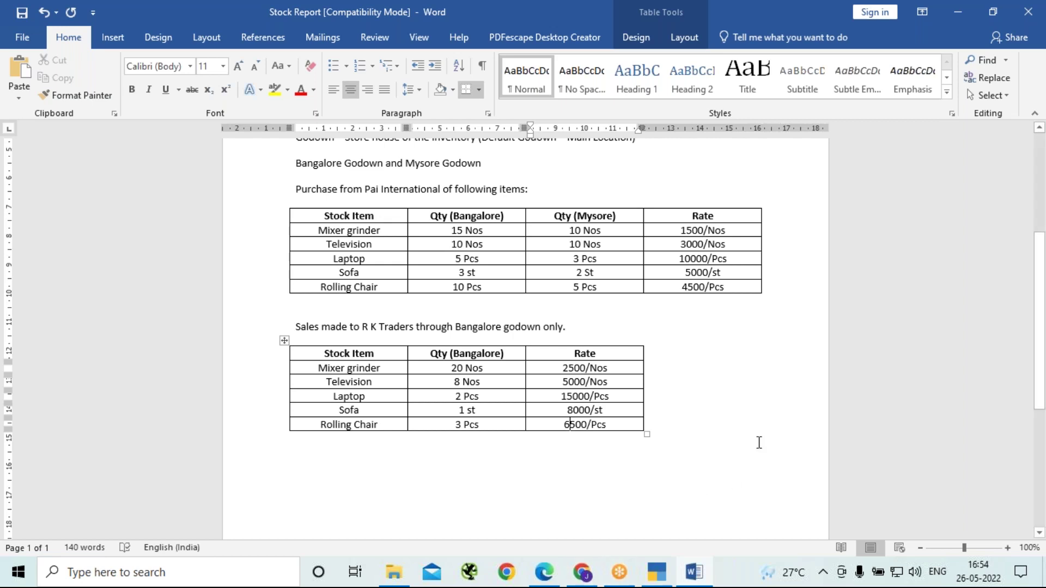
{"action": "left_click", "coordinate": [656, 501]}
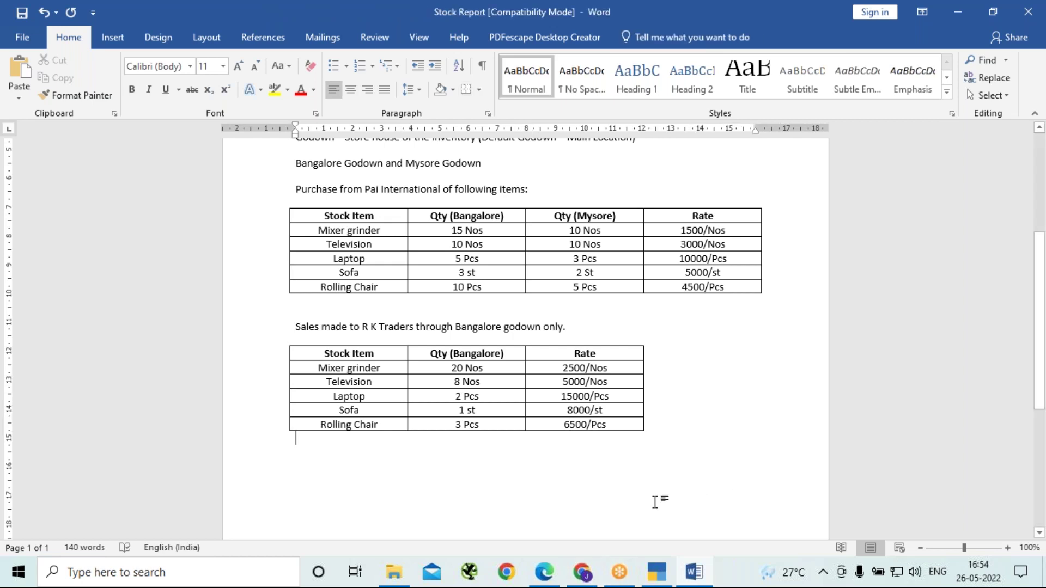
{"action": "key", "text": "ctrl+s"}
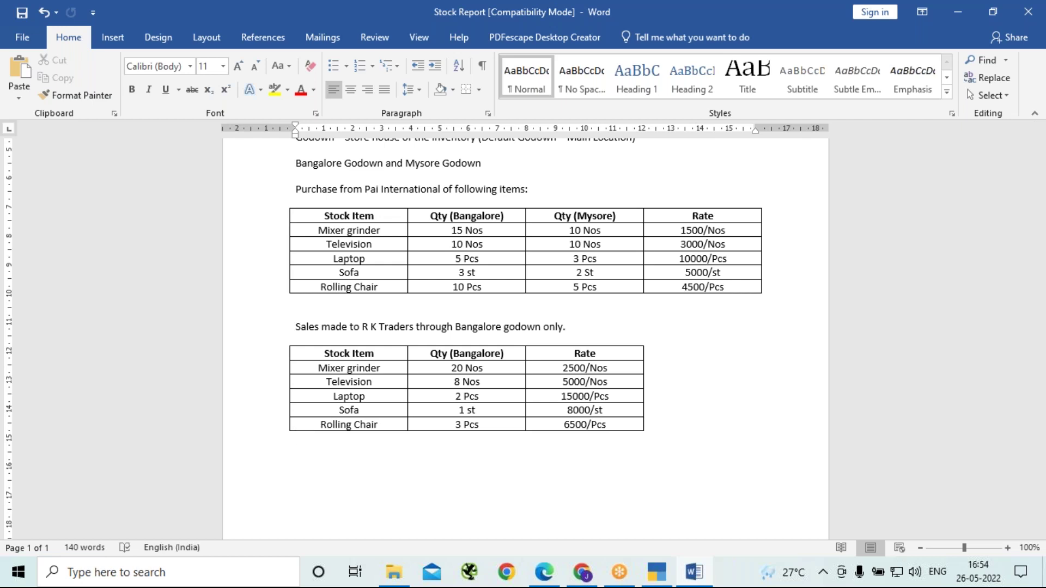
Review the stock table, godown notes, purchase table and sales table throughout the report
{"action": "scroll", "coordinate": [490, 522], "scroll_direction": "up", "scroll_amount": 3}
{"action": "scroll", "coordinate": [491, 521], "scroll_direction": "up", "scroll_amount": 3}
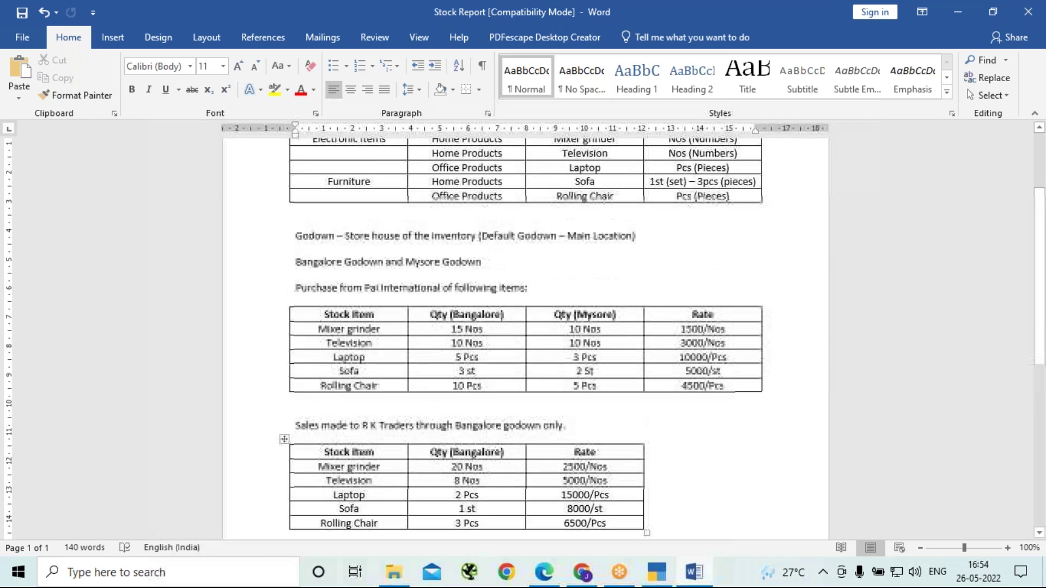
{"action": "scroll", "coordinate": [496, 521], "scroll_direction": "up", "scroll_amount": 4}
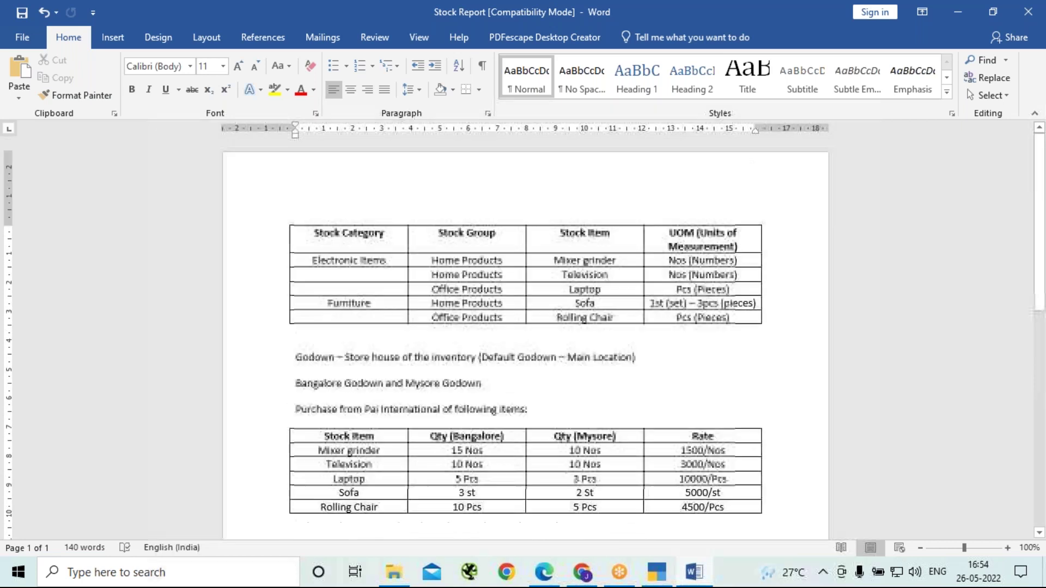
{"action": "scroll", "coordinate": [519, 502], "scroll_direction": "down", "scroll_amount": 2}
{"action": "scroll", "coordinate": [520, 508], "scroll_direction": "down", "scroll_amount": 2}
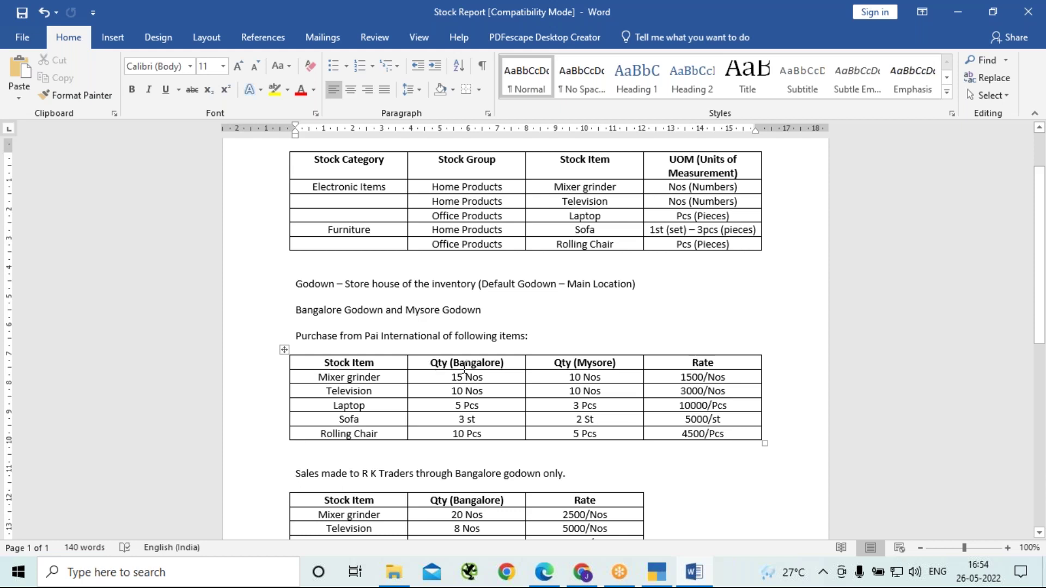
{"action": "scroll", "coordinate": [463, 369], "scroll_direction": "down", "scroll_amount": 4}
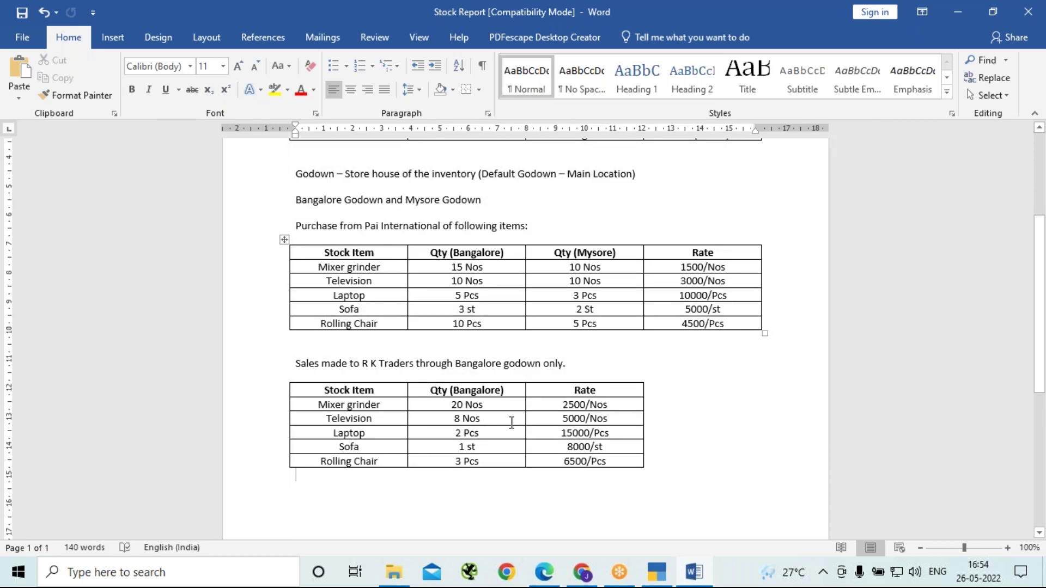
{"action": "scroll", "coordinate": [512, 428], "scroll_direction": "down", "scroll_amount": 2}
{"action": "scroll", "coordinate": [513, 428], "scroll_direction": "down", "scroll_amount": 5}
{"action": "scroll", "coordinate": [560, 458], "scroll_direction": "up", "scroll_amount": 5}
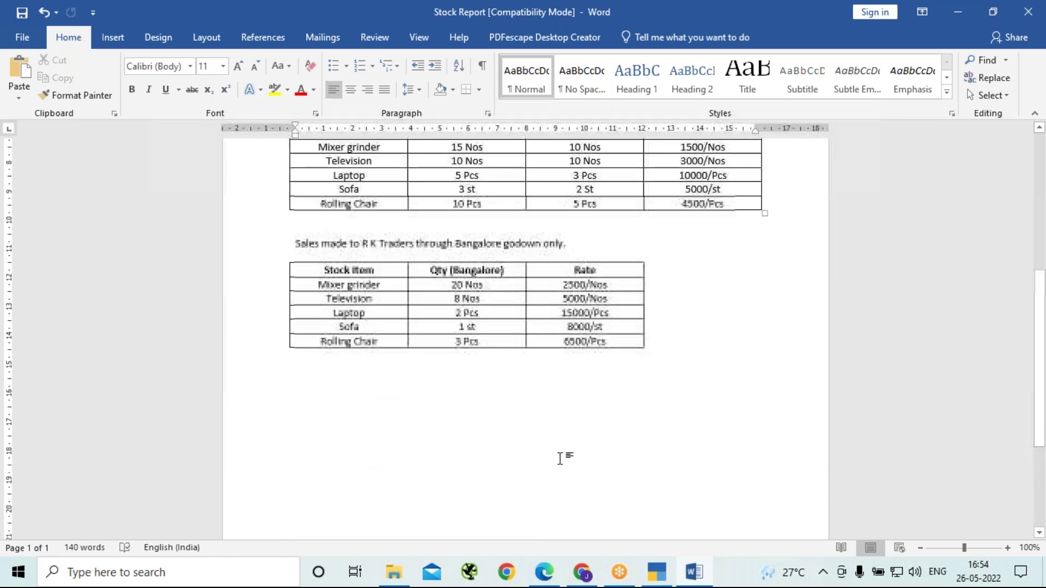
{"action": "scroll", "coordinate": [537, 414], "scroll_direction": "up", "scroll_amount": 7}
{"action": "scroll", "coordinate": [536, 414], "scroll_direction": "down", "scroll_amount": 7}
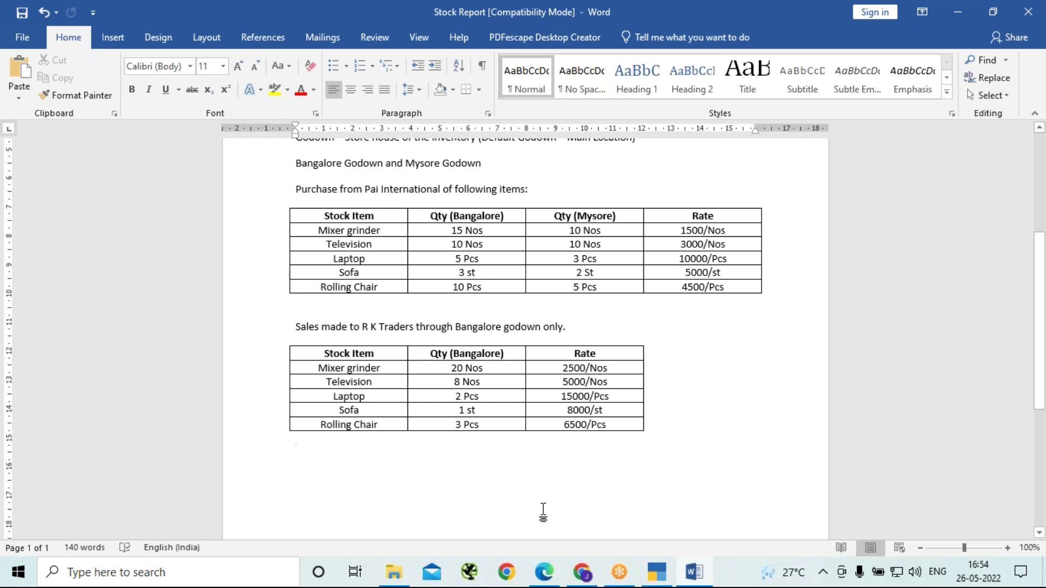
{"action": "scroll", "coordinate": [493, 493], "scroll_direction": "up", "scroll_amount": 5}
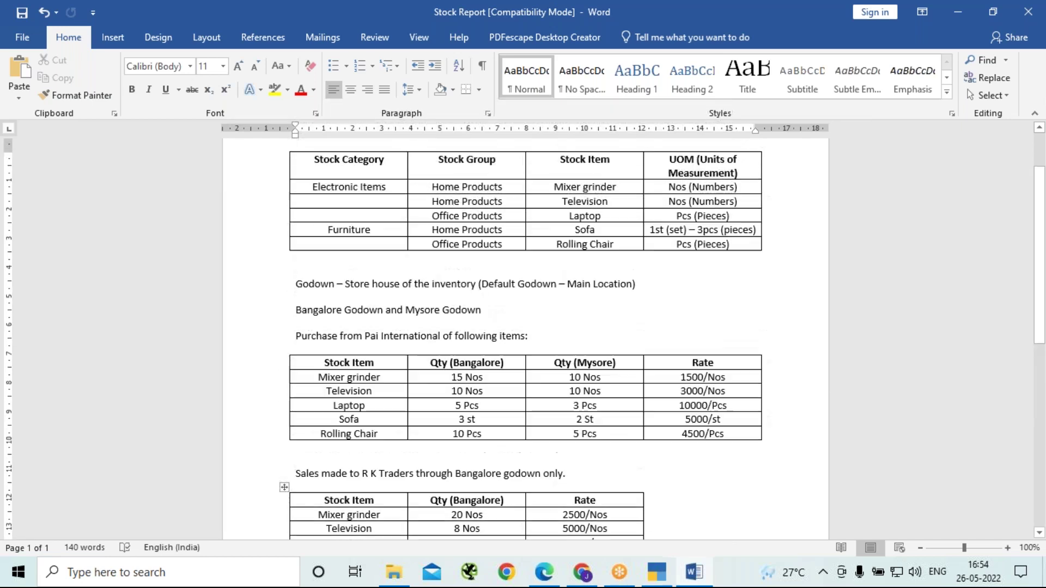
Switch to TallyPrime and open the creation form for a new Stock Category master in Raj Traders
{"action": "left_click", "coordinate": [657, 572]}
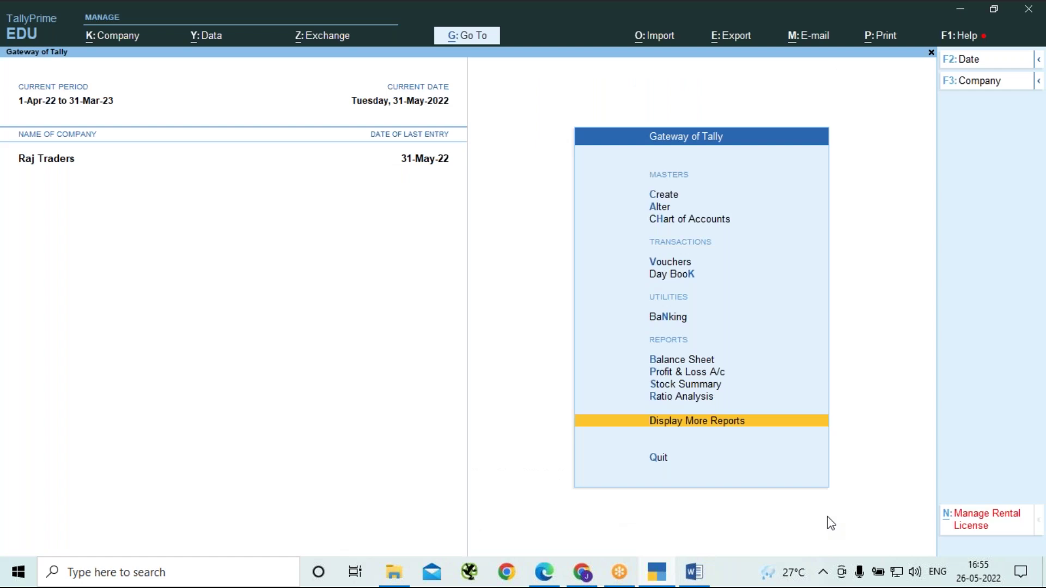
{"action": "key", "text": "Up"}
{"action": "key", "text": "Up"}
{"action": "key", "text": "Up"}
{"action": "key", "text": "Up"}
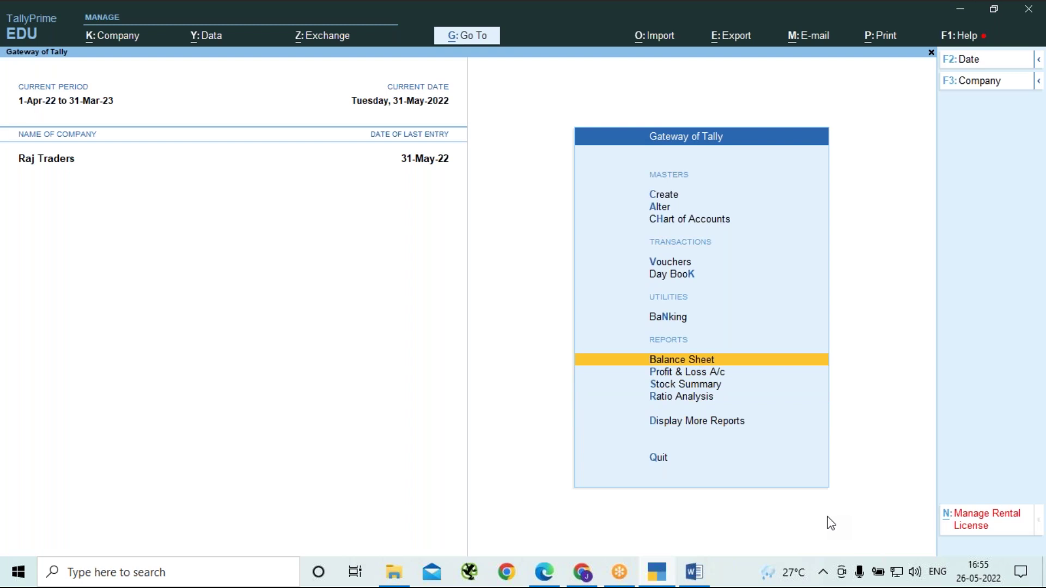
{"action": "key", "text": "c"}
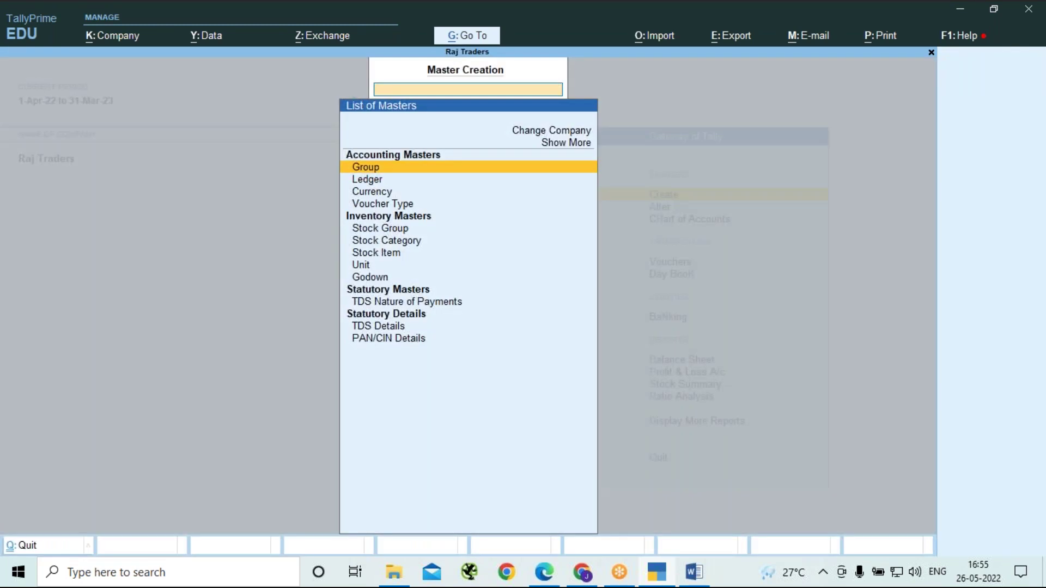
{"action": "key", "text": "Down"}
{"action": "key", "text": "Down"}
{"action": "key", "text": "Down"}
{"action": "key", "text": "Down"}
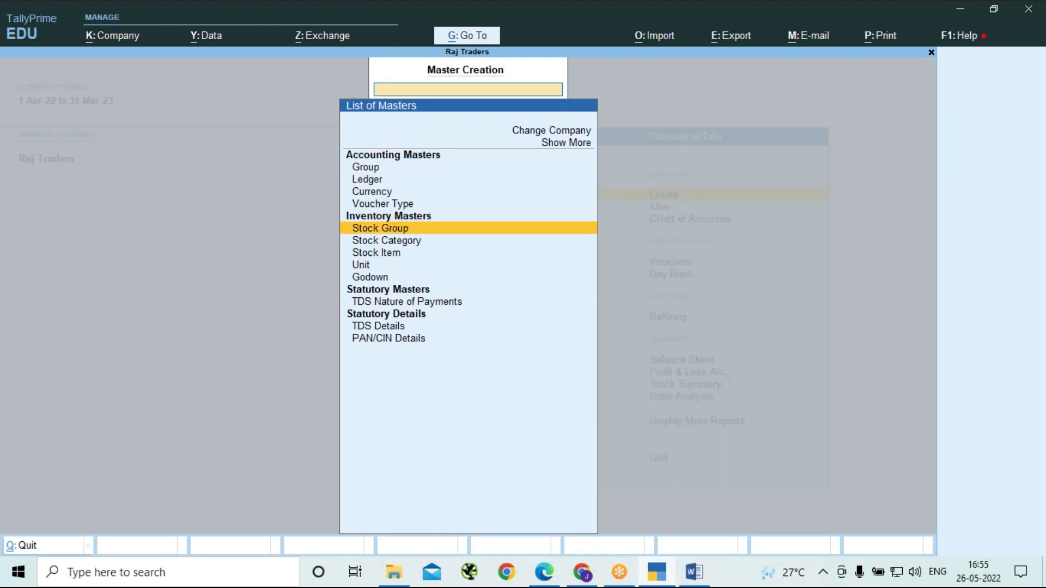
{"action": "key", "text": "Down"}
{"action": "key", "text": "Return"}
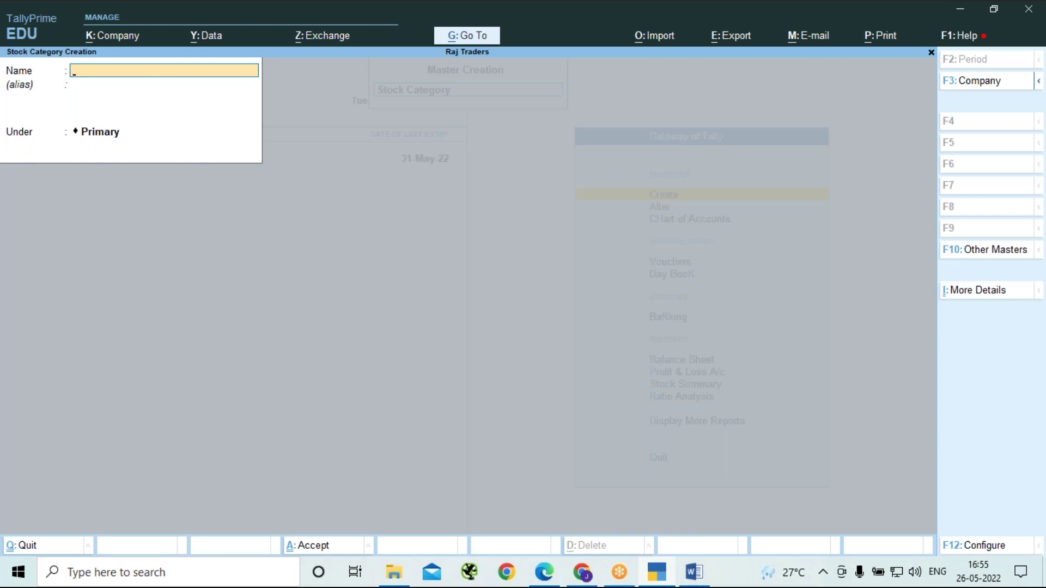
Switch back to the Word stock report to consult the stock categories and groups in its stock table
{"action": "key", "text": "ctrl"}
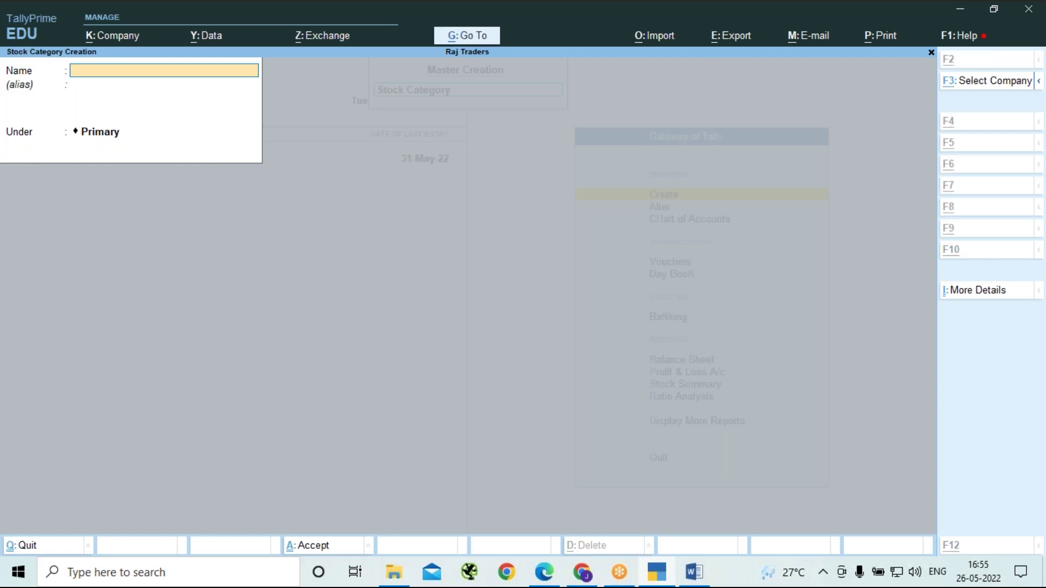
{"action": "key", "text": "alt+Tab"}
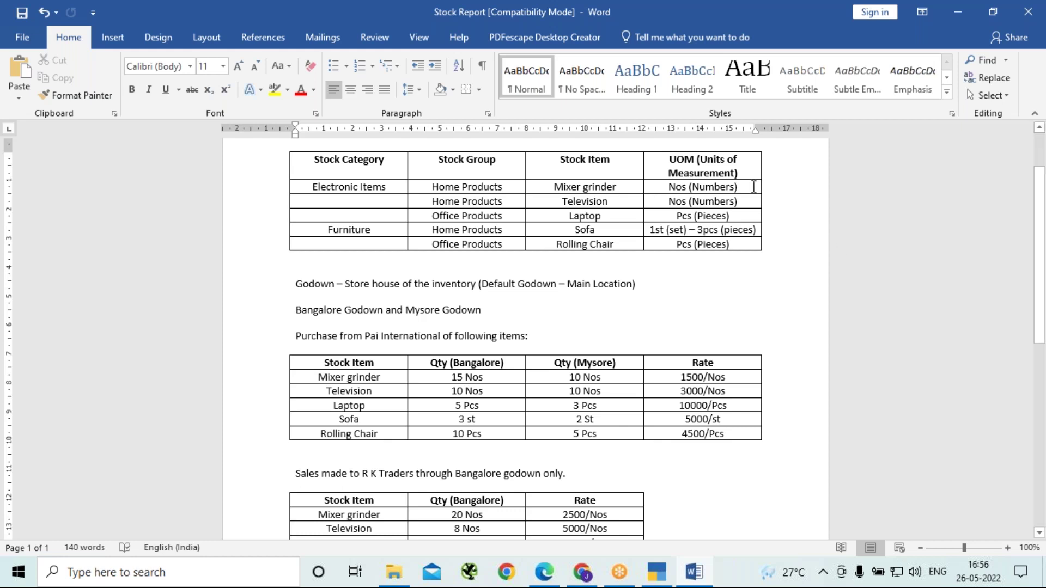
Insert a new column after the UOM (Units of Measurement) column in the stock table
{"action": "scroll", "coordinate": [763, 163], "scroll_direction": "down", "scroll_amount": 2}
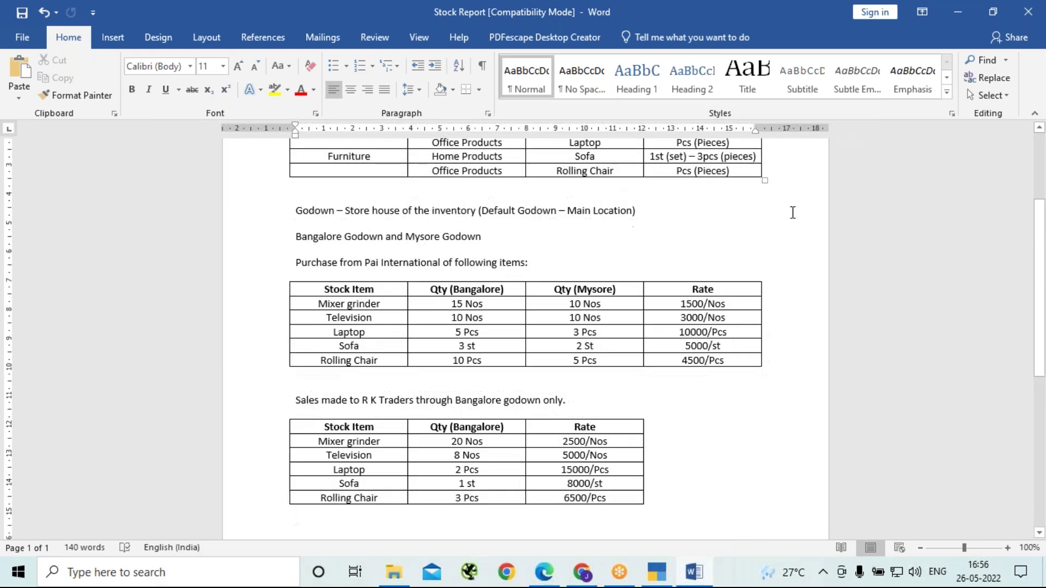
{"action": "scroll", "coordinate": [771, 252], "scroll_direction": "up", "scroll_amount": 1}
{"action": "scroll", "coordinate": [770, 253], "scroll_direction": "up", "scroll_amount": 3}
{"action": "right_click", "coordinate": [772, 229]}
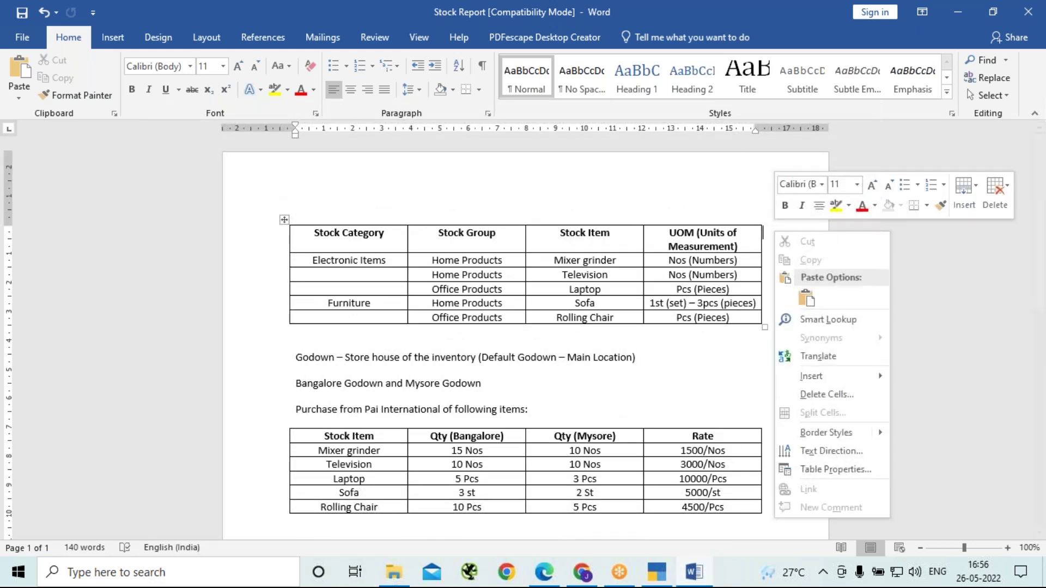
{"action": "left_click", "coordinate": [969, 195]}
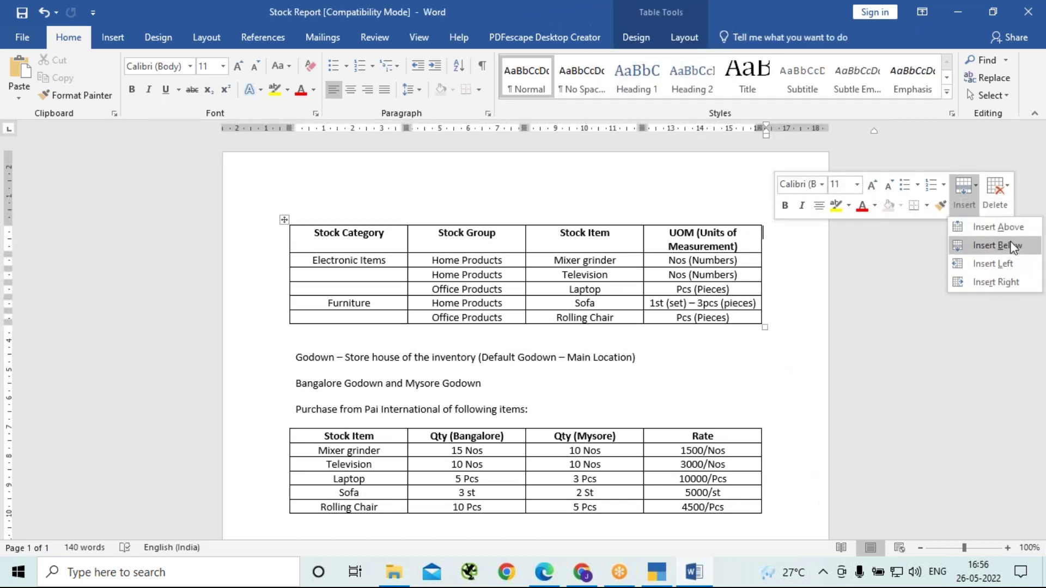
{"action": "left_click", "coordinate": [1002, 282]}
Enter the heading GST Rates in the stock table's new column and place the cursor in its Mixer grinder row
{"action": "left_click", "coordinate": [728, 236]}
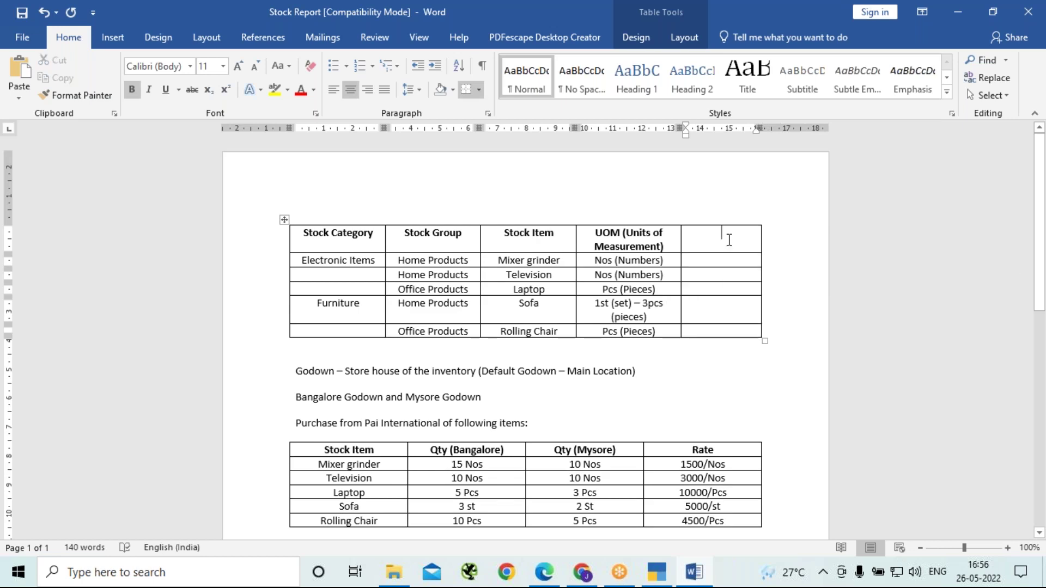
{"action": "type", "text": "GST "}
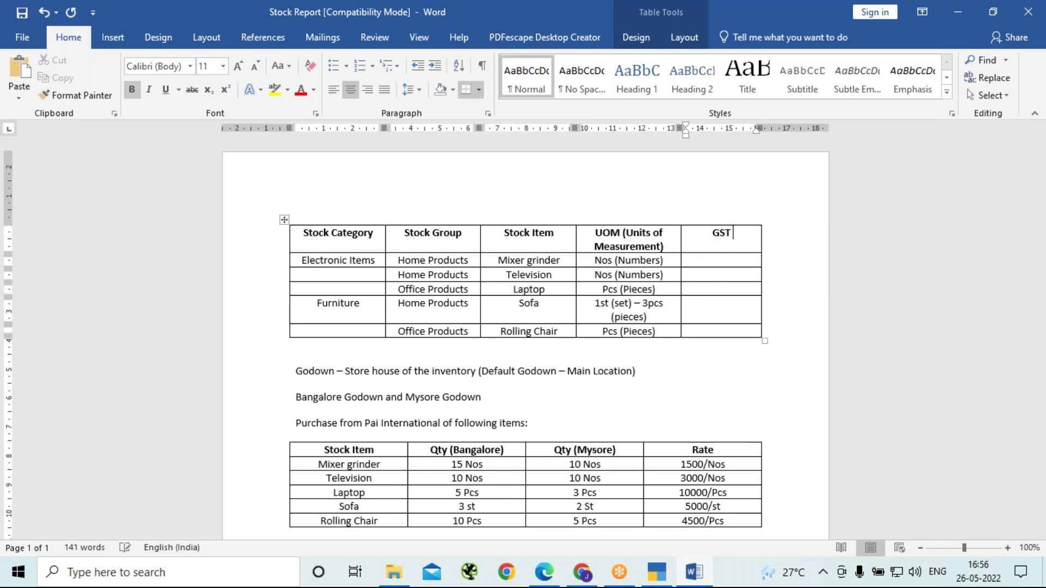
{"action": "type", "text": "Rates"}
{"action": "left_click", "coordinate": [741, 259]}
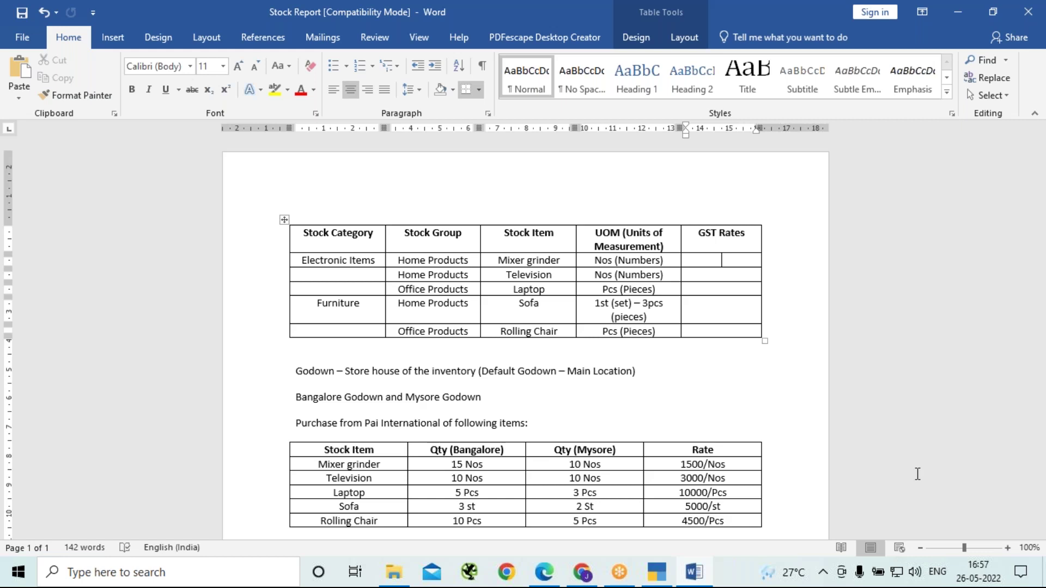
Place the cursor in the blank paragraph below the sales table and save the document
{"action": "scroll", "coordinate": [642, 323], "scroll_direction": "down", "scroll_amount": 4}
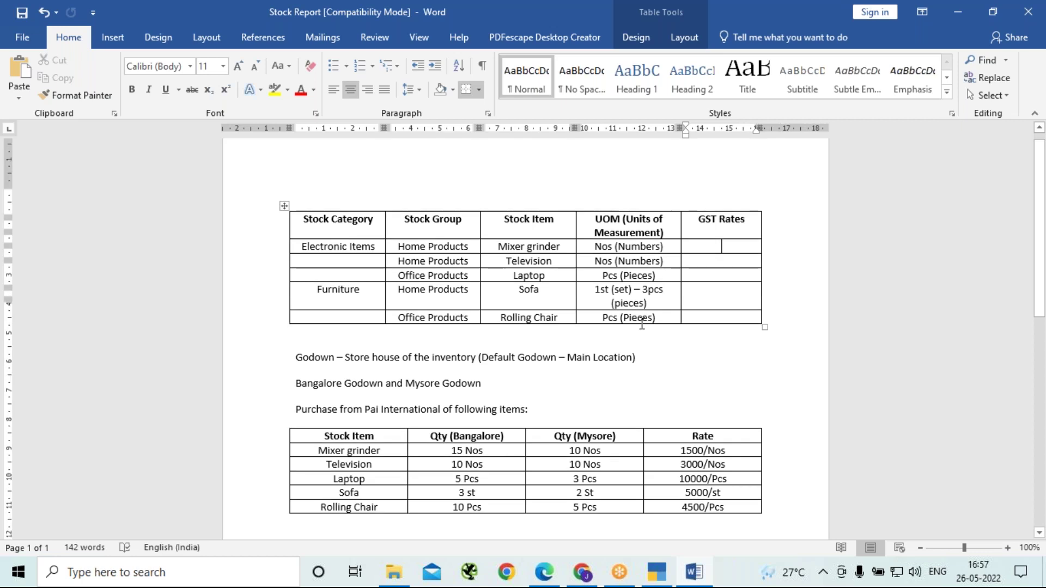
{"action": "scroll", "coordinate": [642, 323], "scroll_direction": "down", "scroll_amount": 3}
{"action": "left_click", "coordinate": [333, 362]}
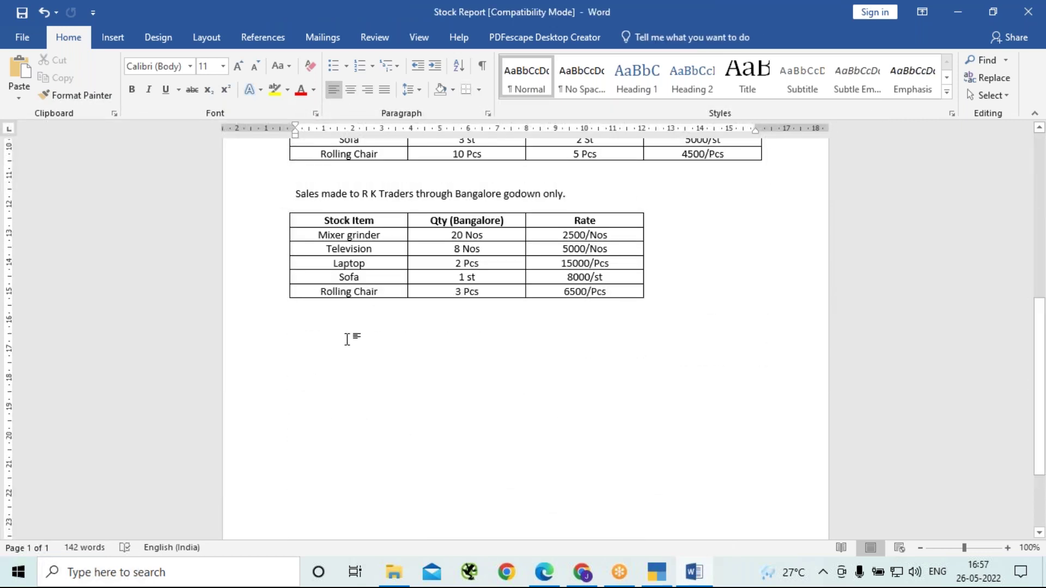
{"action": "key", "text": "ctrl+z"}
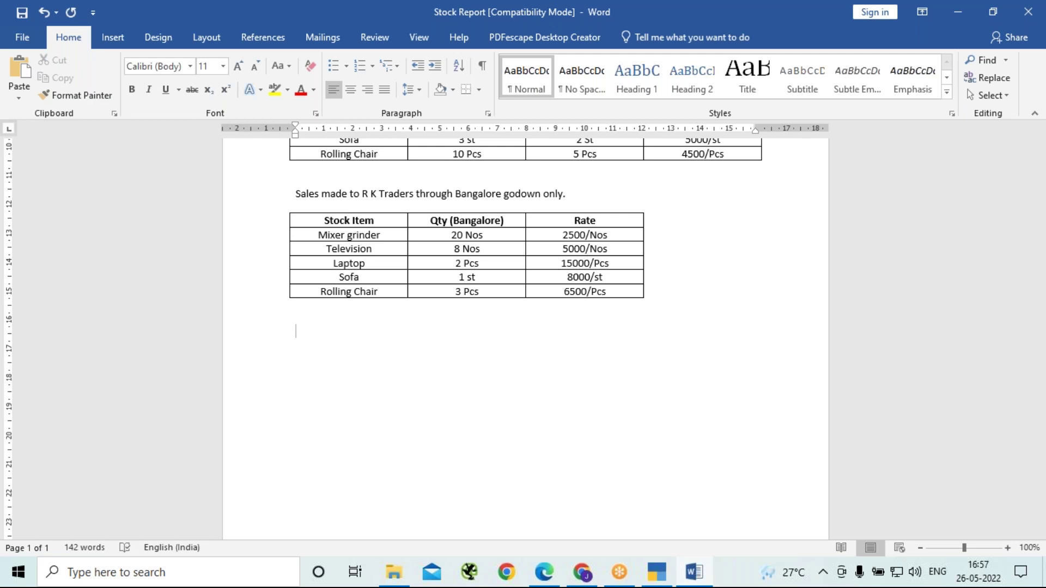
{"action": "key", "text": "ctrl+s"}
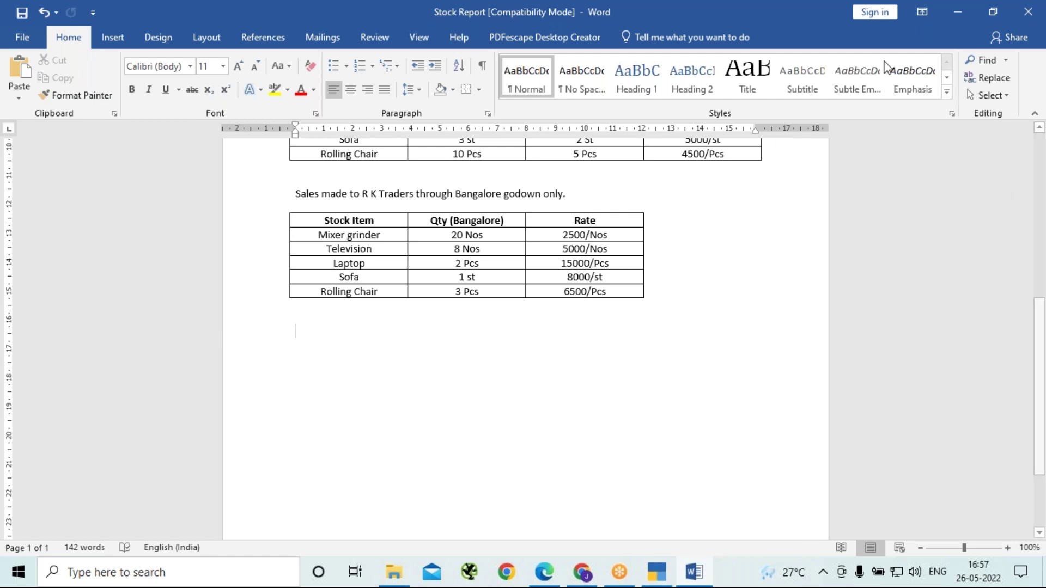